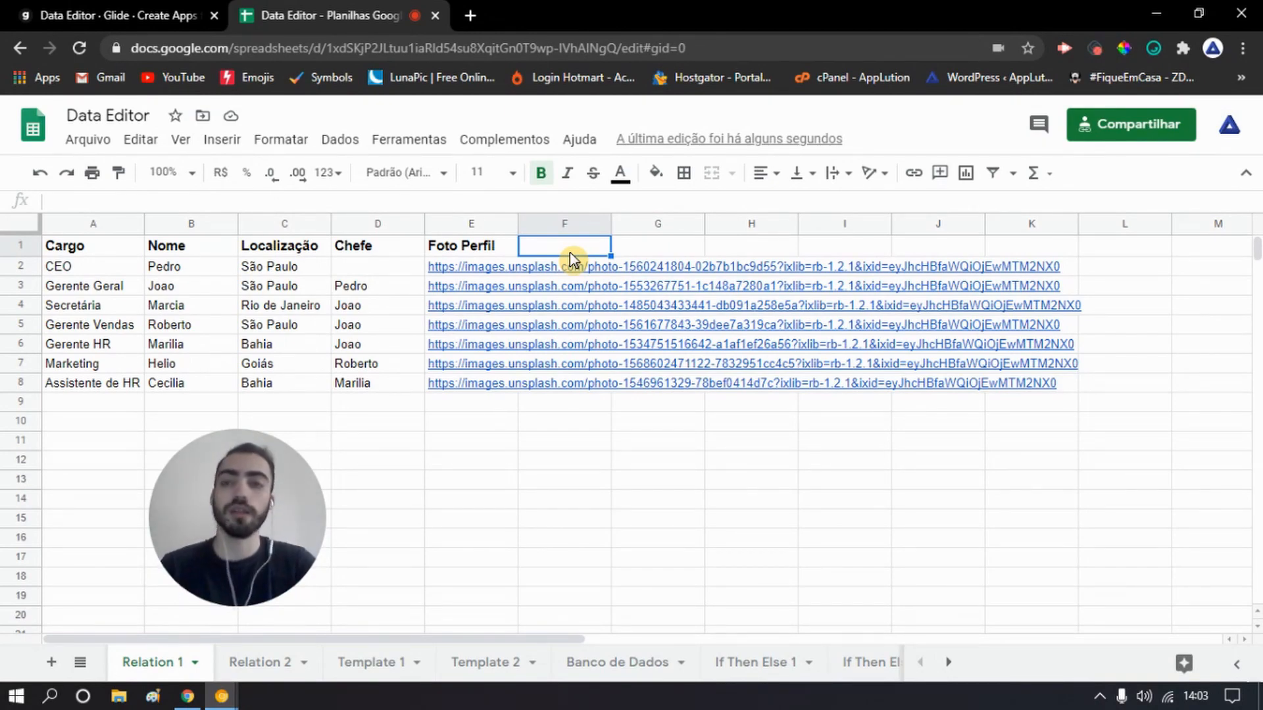
- Examine the Localização column in the Relation 1 sheet and the locations and managers listed in the Relation 2 sheet
{"action": "left_click", "coordinate": [276, 270]}
{"action": "left_click", "coordinate": [628, 308]}
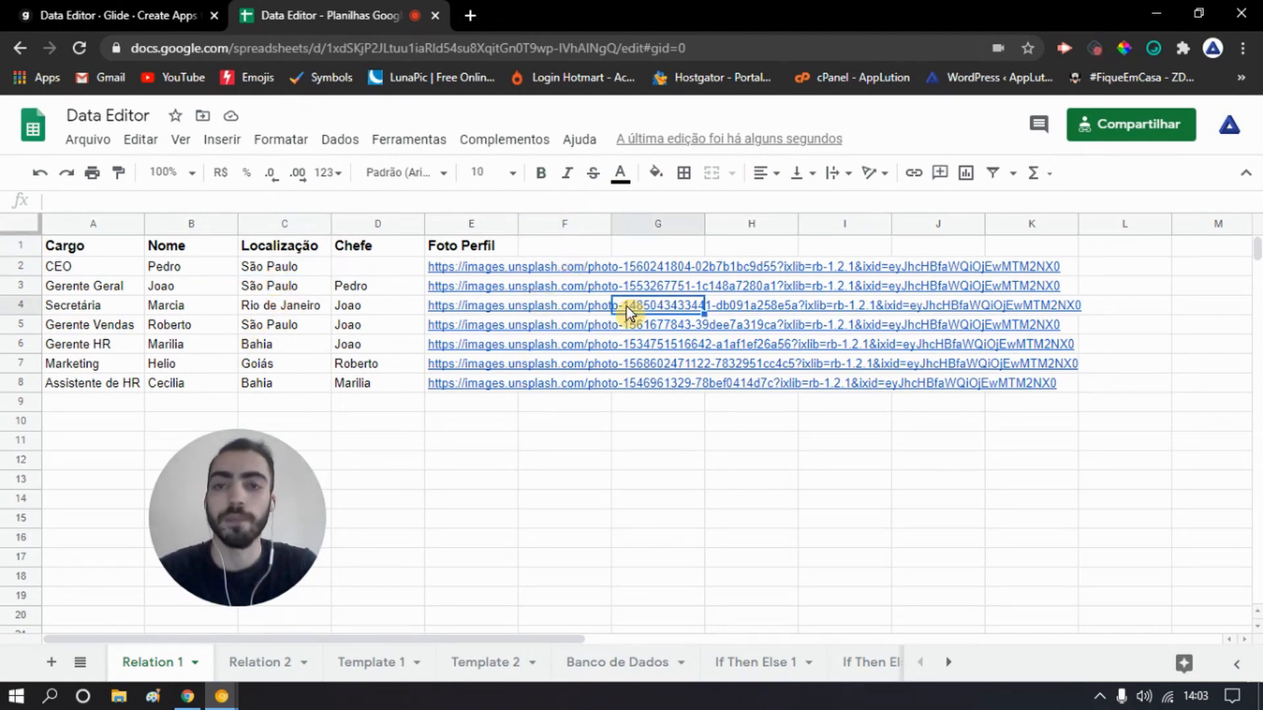
{"action": "left_click_drag", "start_coordinate": [284, 271], "coordinate": [283, 346]}
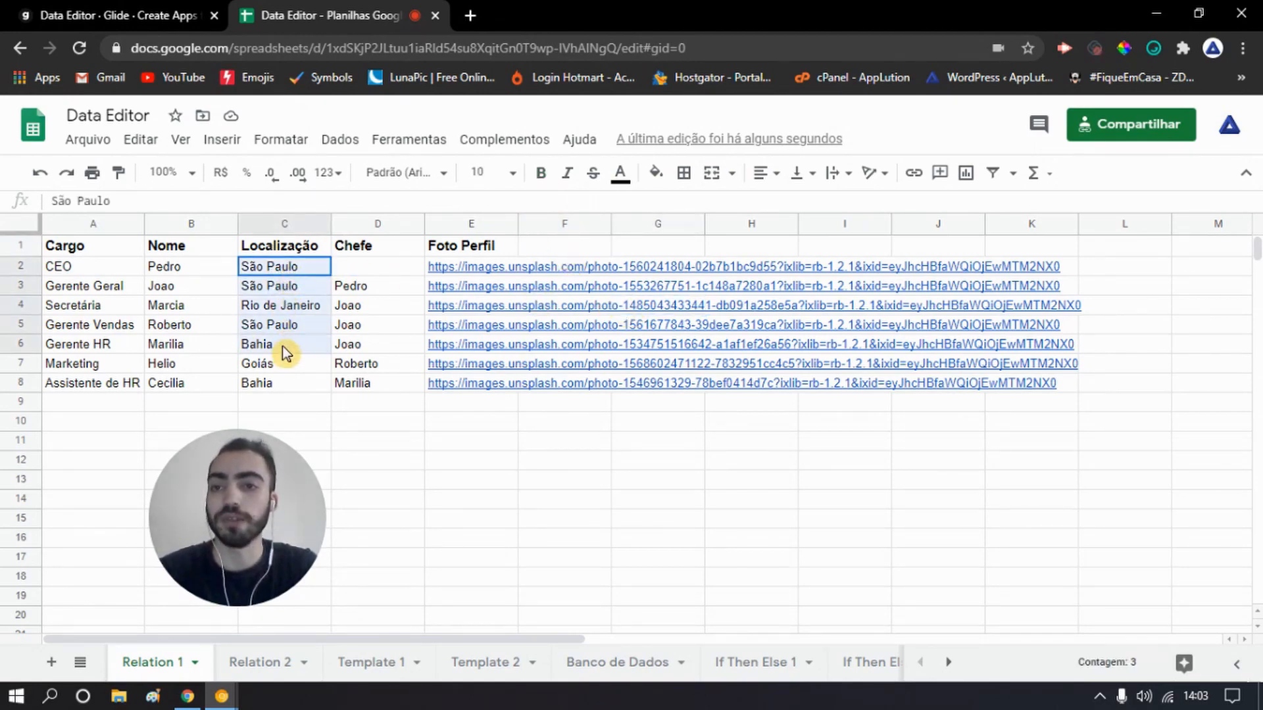
{"action": "left_click", "coordinate": [262, 663]}
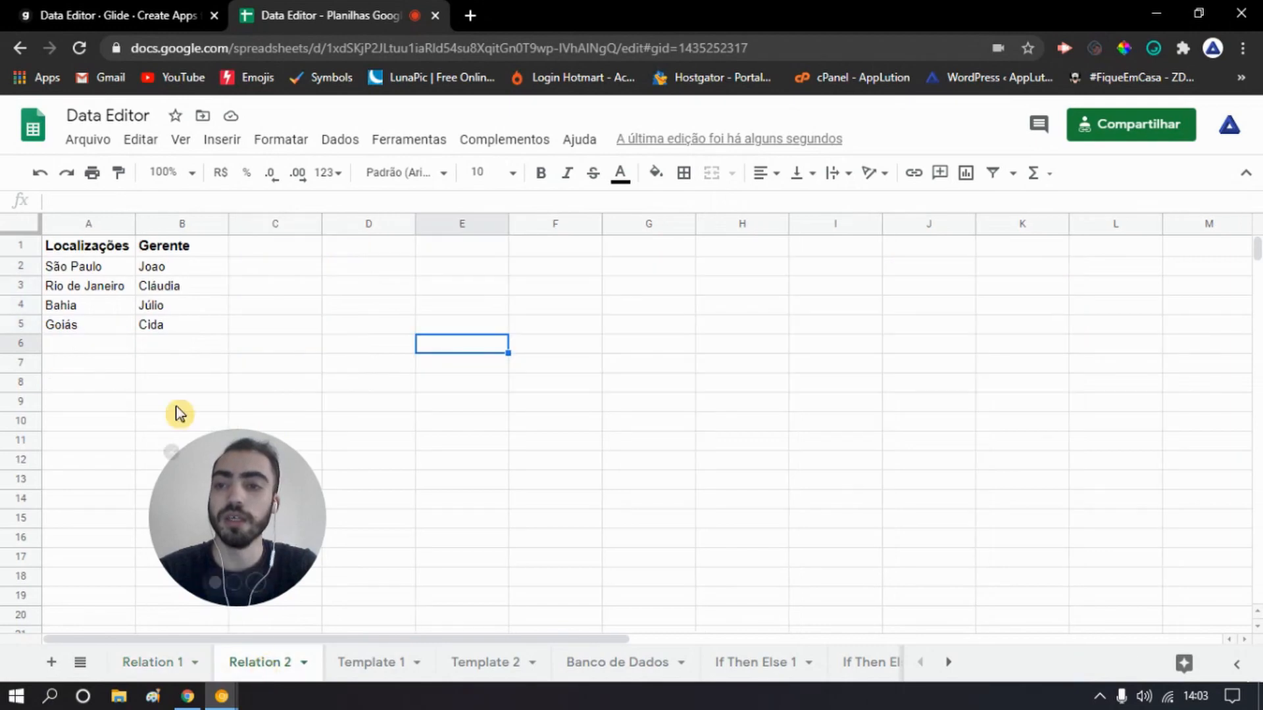
{"action": "left_click_drag", "start_coordinate": [95, 266], "coordinate": [96, 325]}
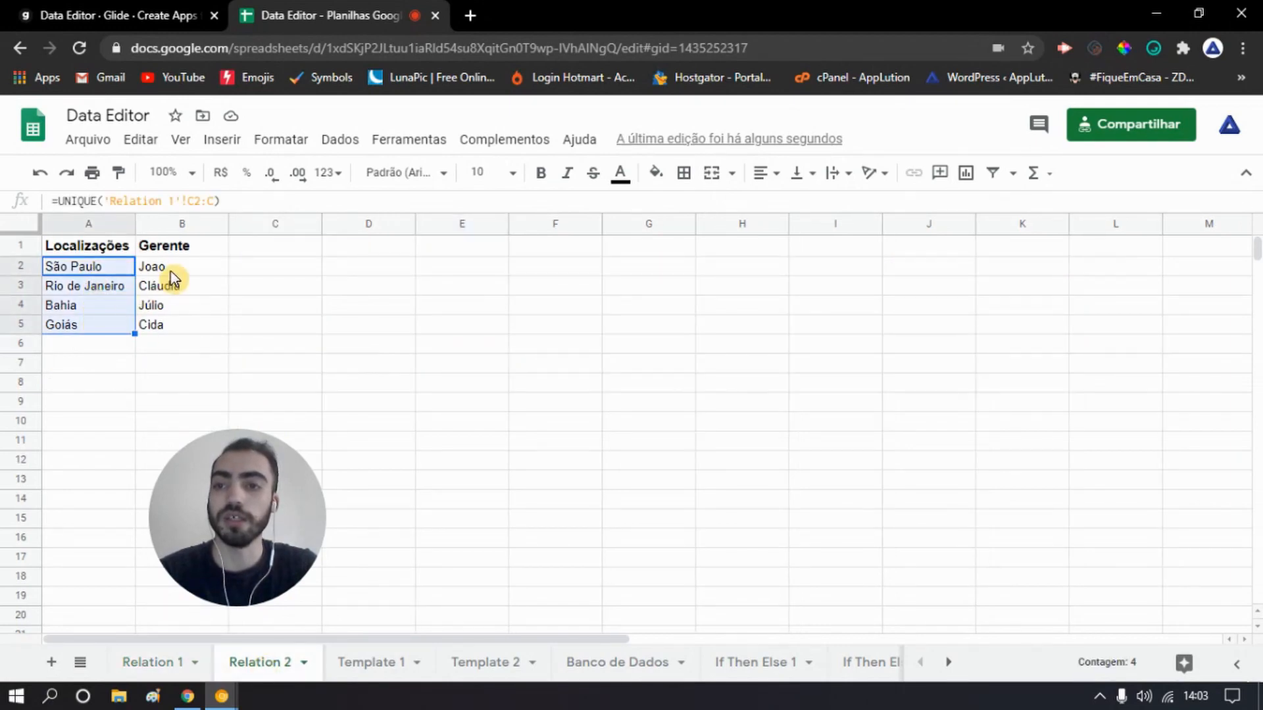
{"action": "left_click_drag", "start_coordinate": [171, 270], "coordinate": [198, 326]}
{"action": "left_click", "coordinate": [299, 309]}
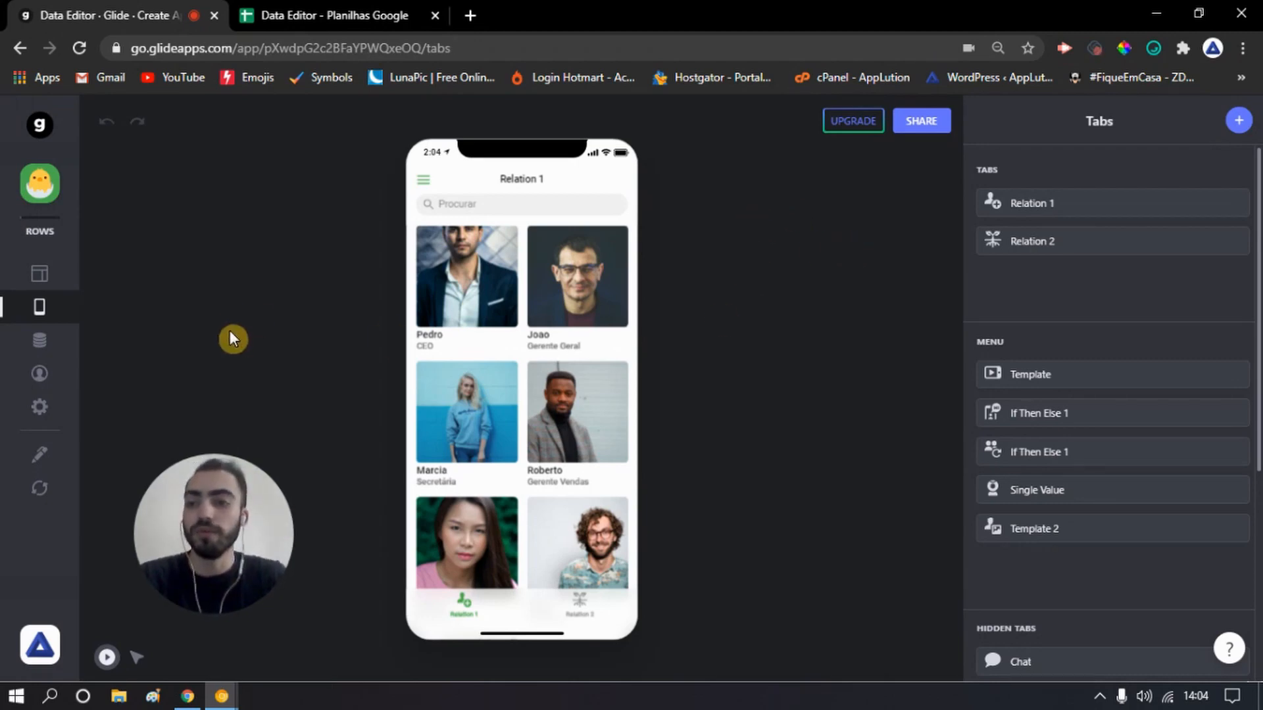
- Open the app's data editor and look through the Template 1 table's columns
{"action": "left_click", "coordinate": [40, 341]}
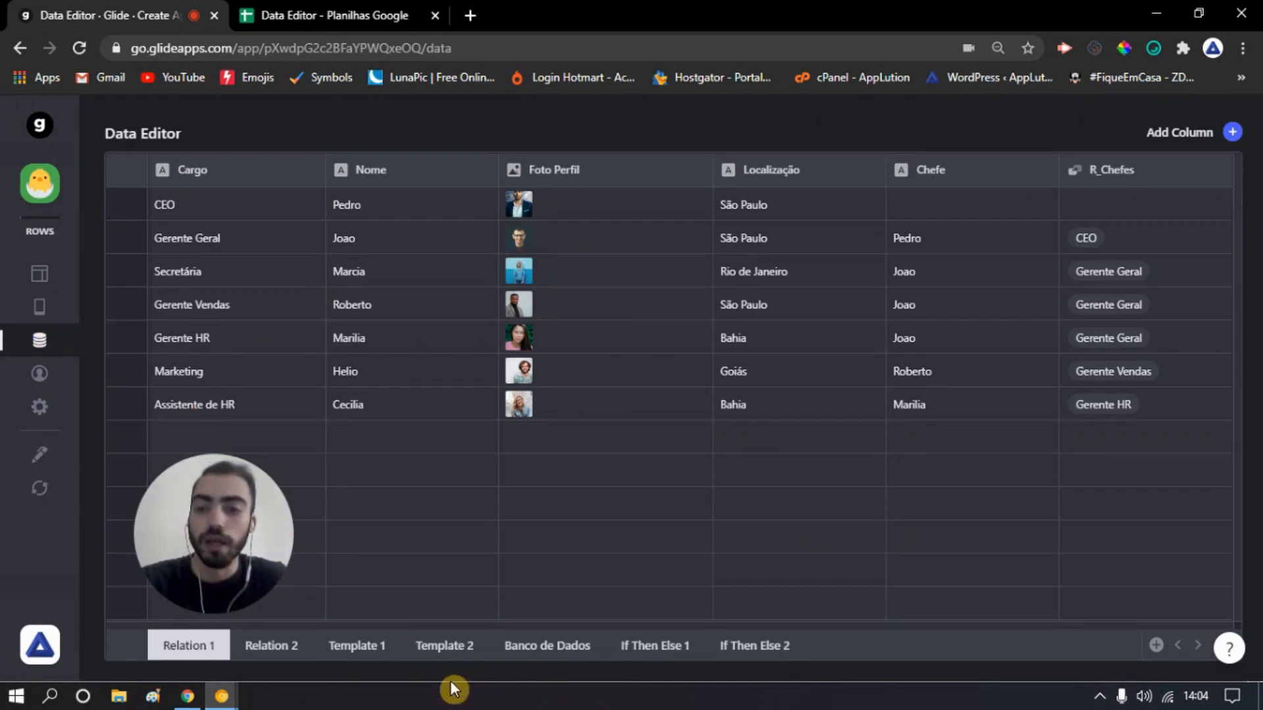
{"action": "left_click", "coordinate": [358, 650]}
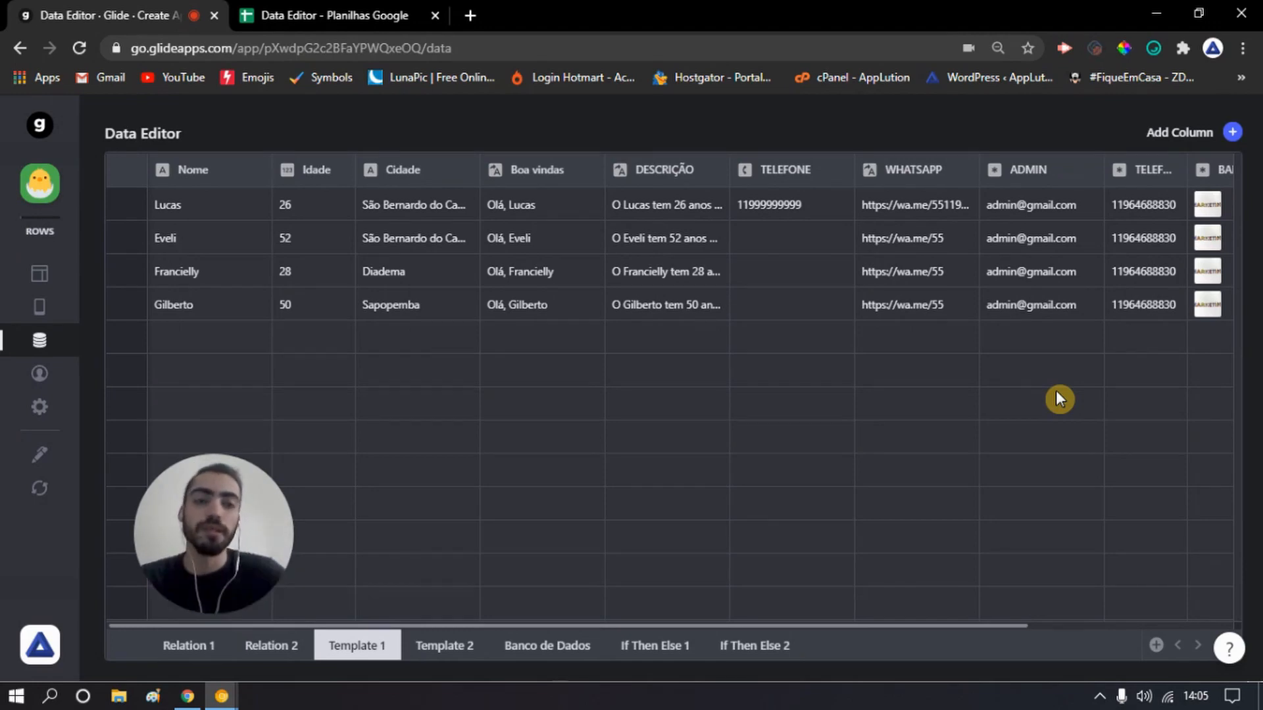
{"action": "scroll", "coordinate": [911, 417], "scroll_direction": "right", "scroll_amount": 4}
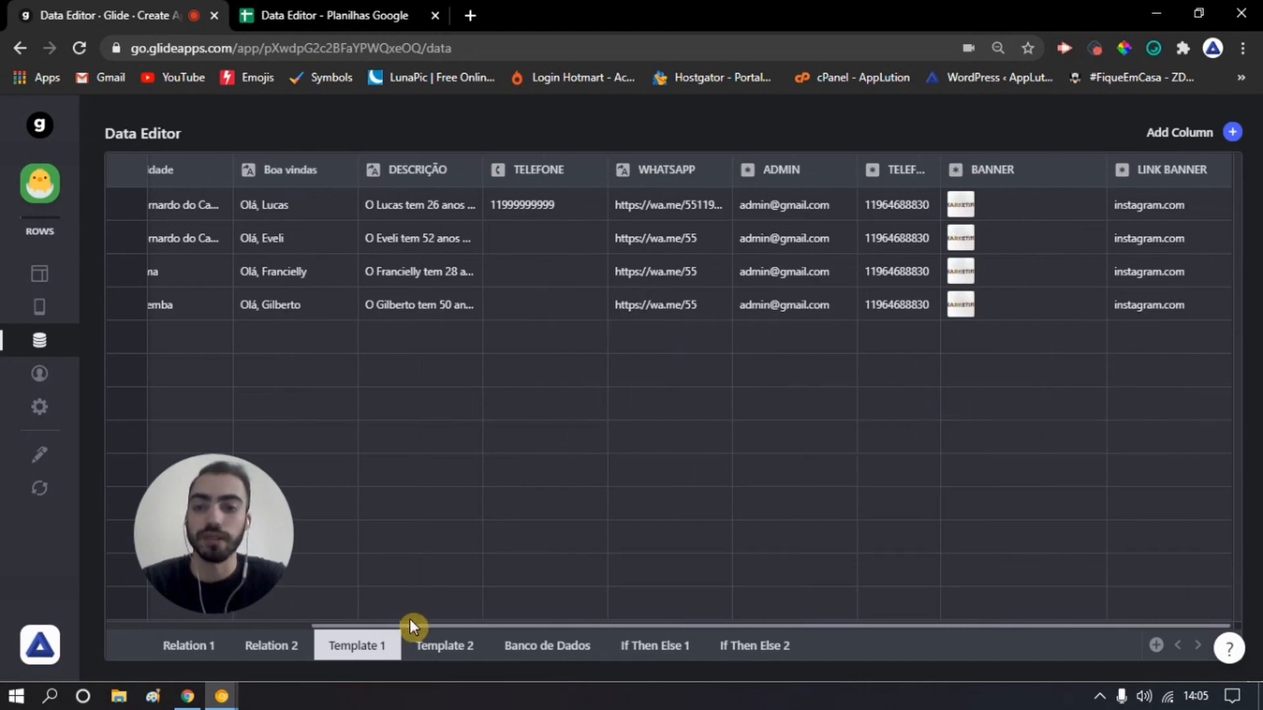
{"action": "left_click", "coordinate": [1231, 131]}
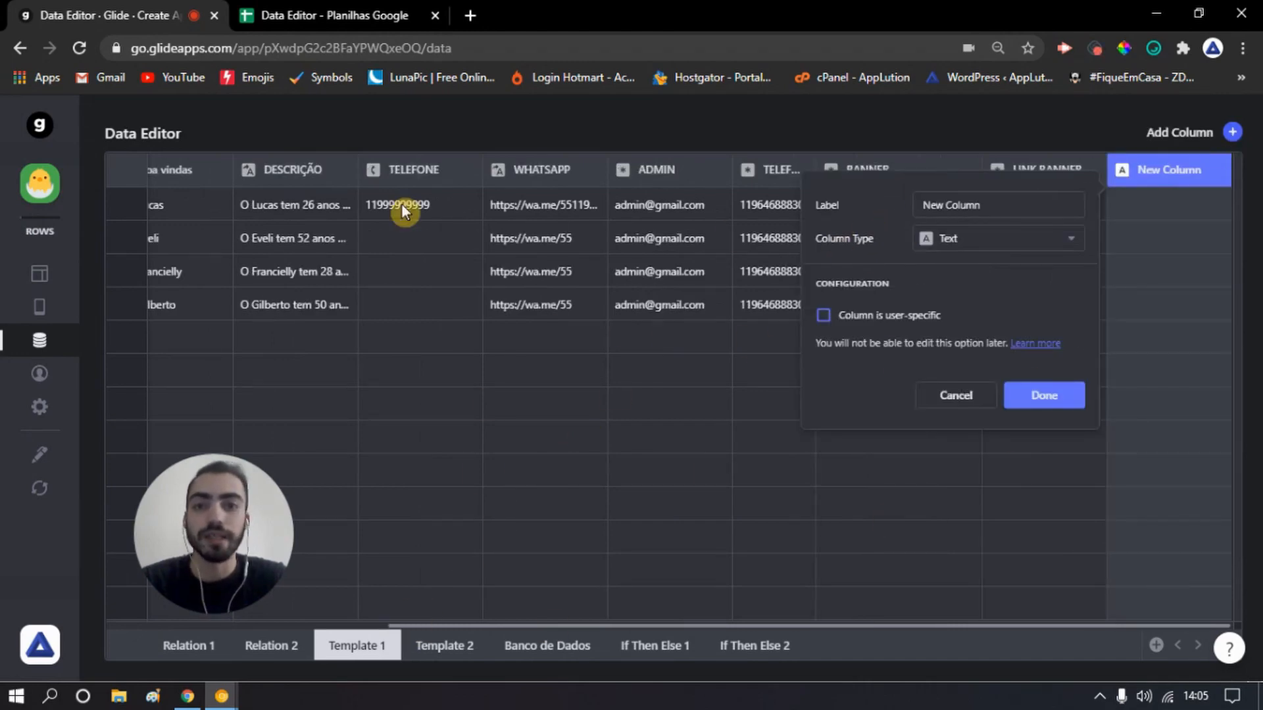
{"action": "left_click", "coordinate": [964, 242]}
{"action": "mouse_move", "coordinate": [1006, 279]}
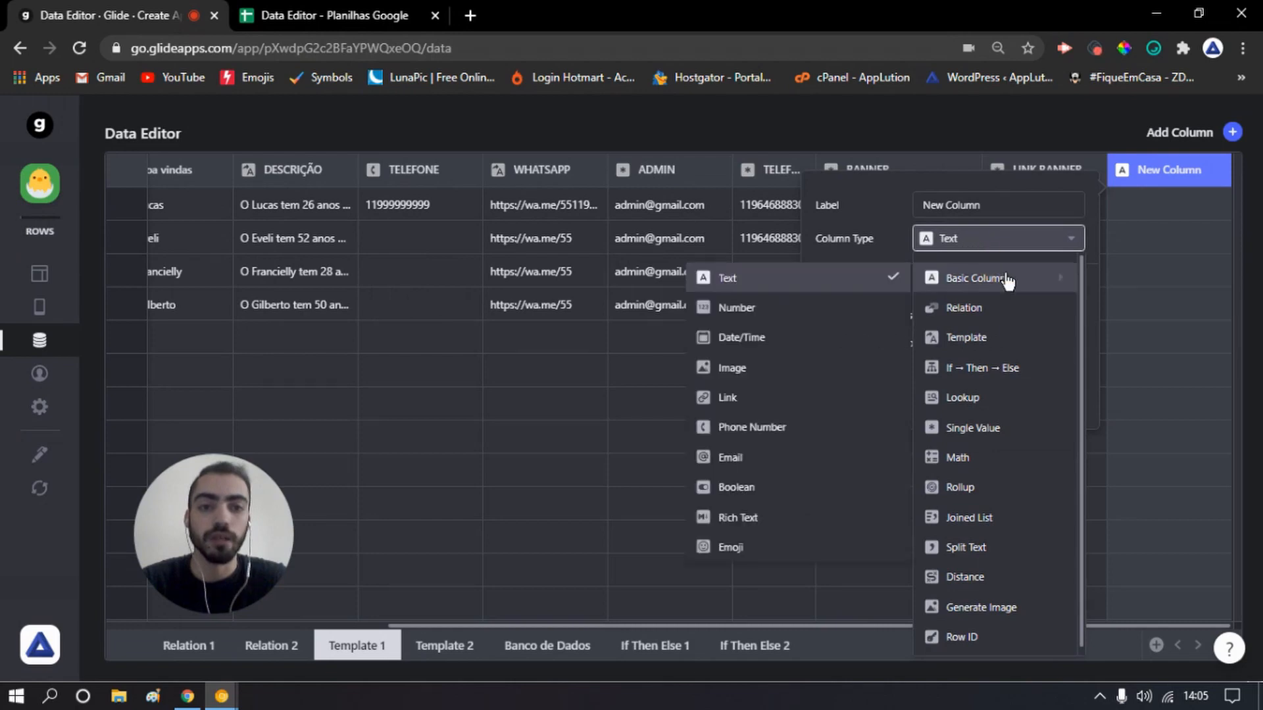
{"action": "left_click", "coordinate": [1003, 401]}
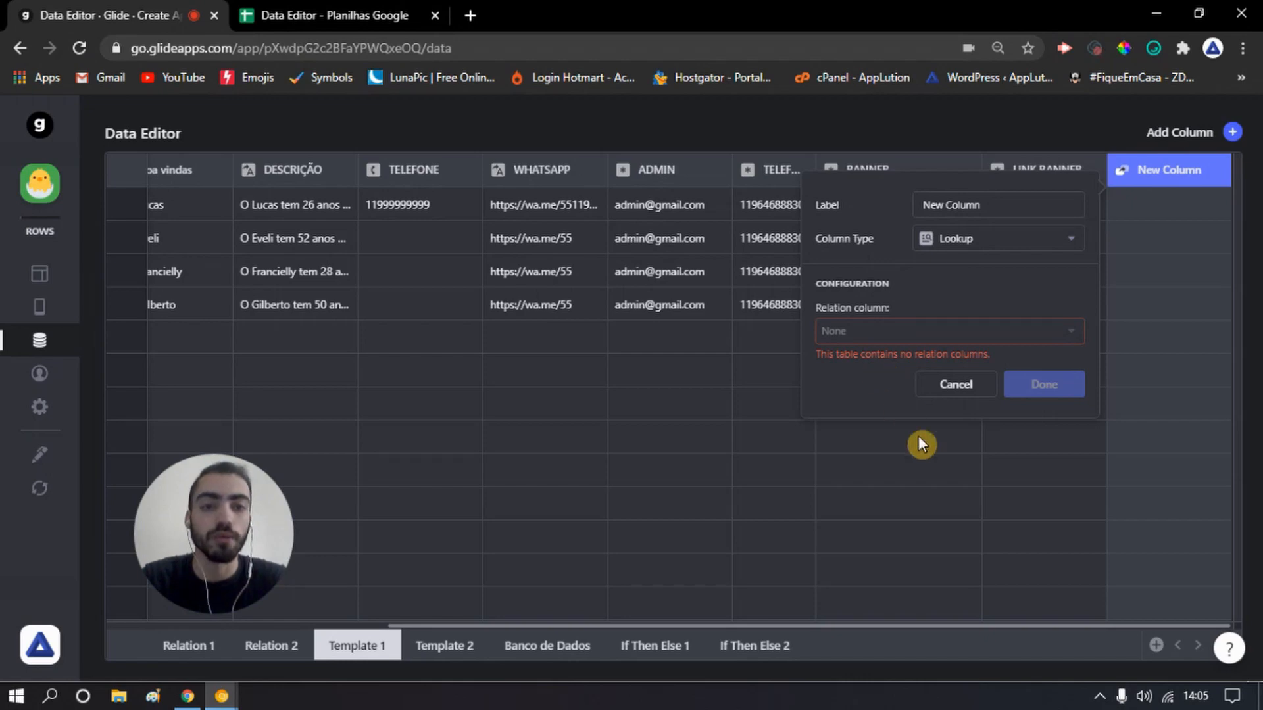
{"action": "triple_click", "coordinate": [862, 329]}
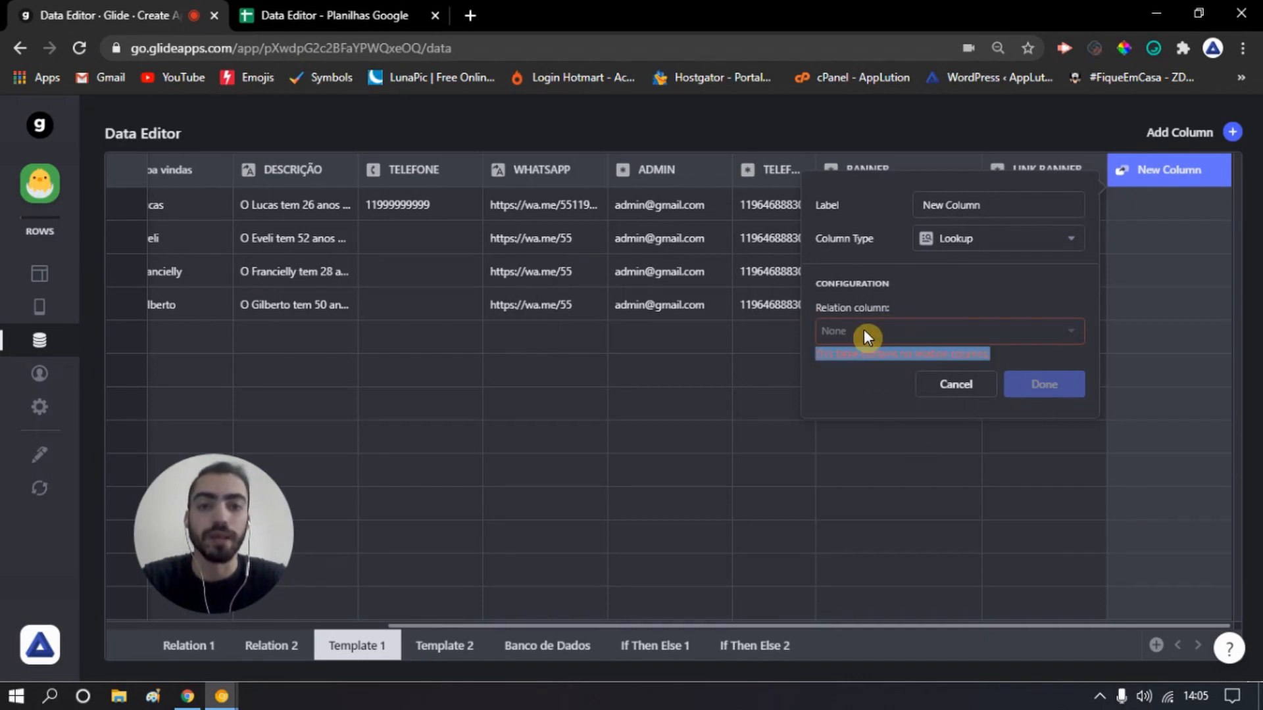
{"action": "left_click", "coordinate": [863, 329]}
{"action": "key", "text": "ctrl"}
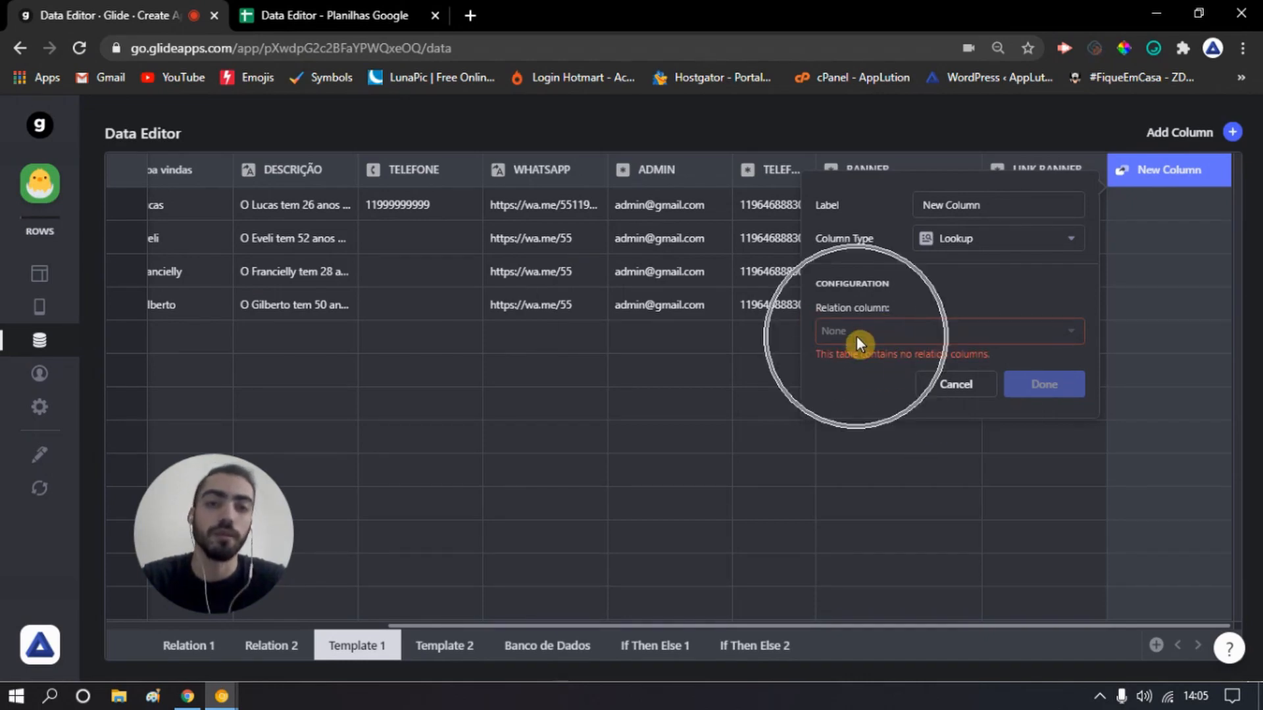
{"action": "left_click", "coordinate": [955, 384]}
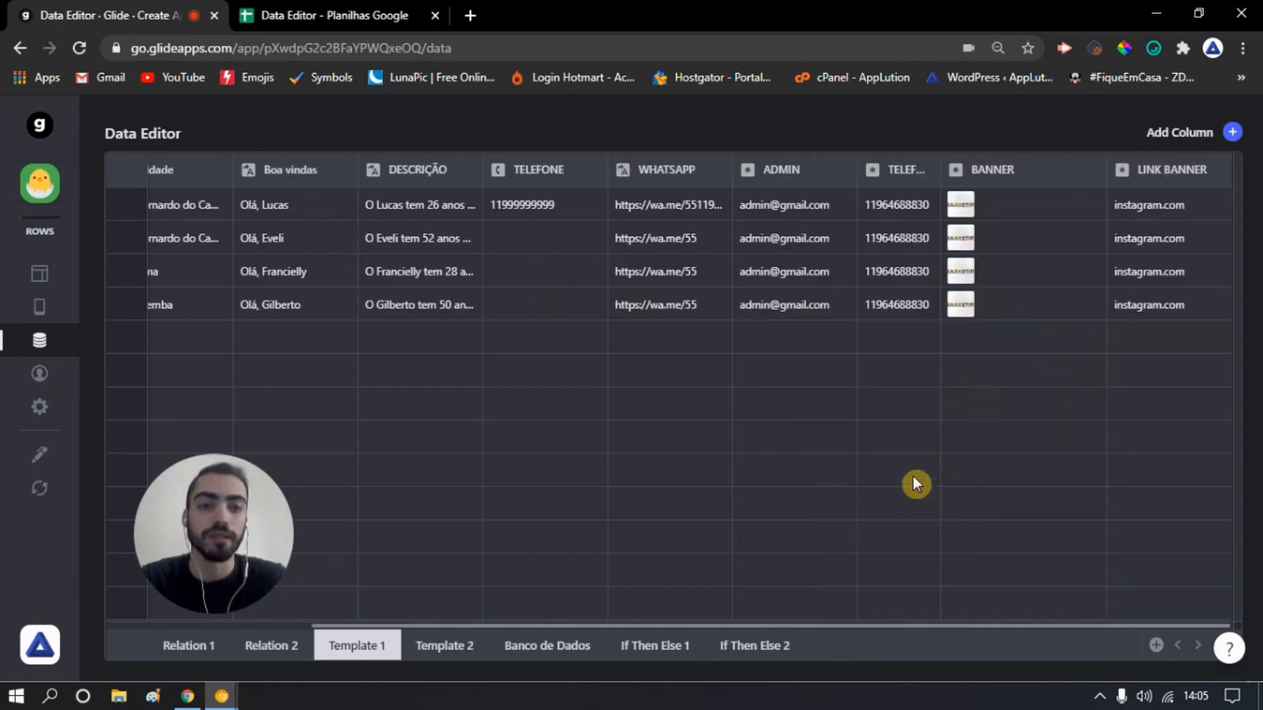
- Add a new column of type Relation labelled R_LOCALIZAÇÕES to the Relation 1 table
{"action": "left_click", "coordinate": [177, 651]}
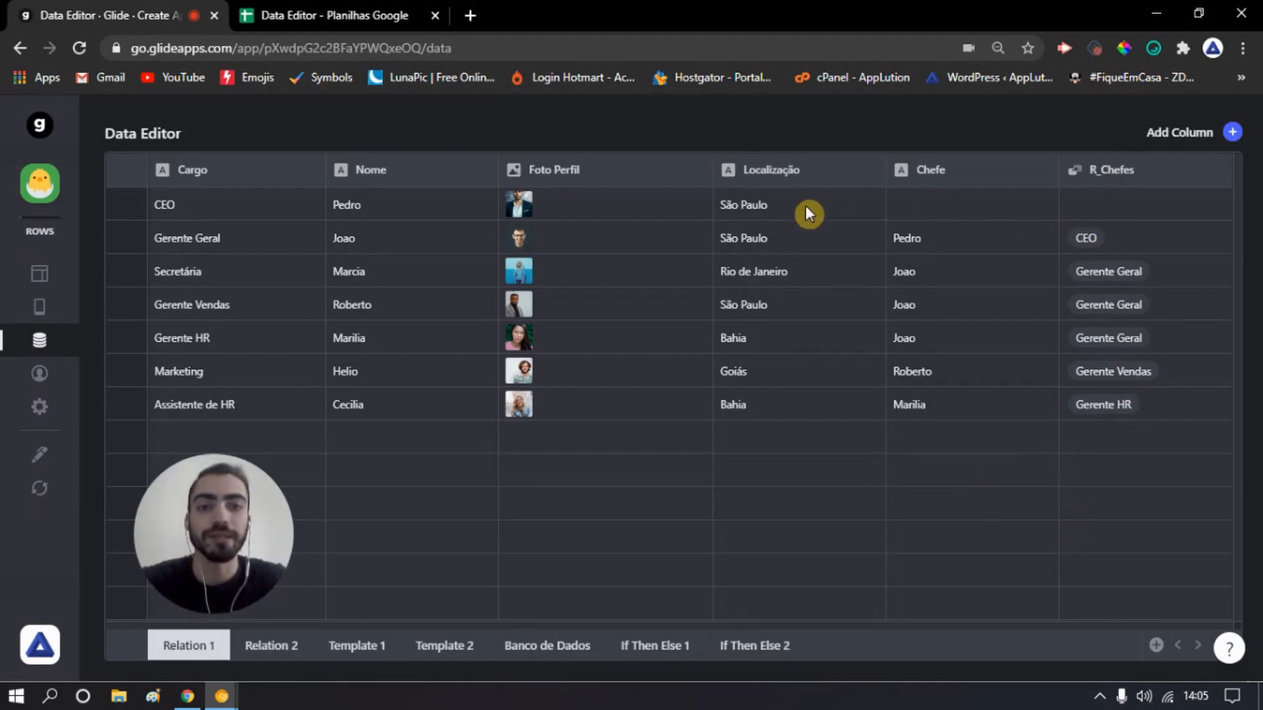
{"action": "left_click", "coordinate": [271, 645]}
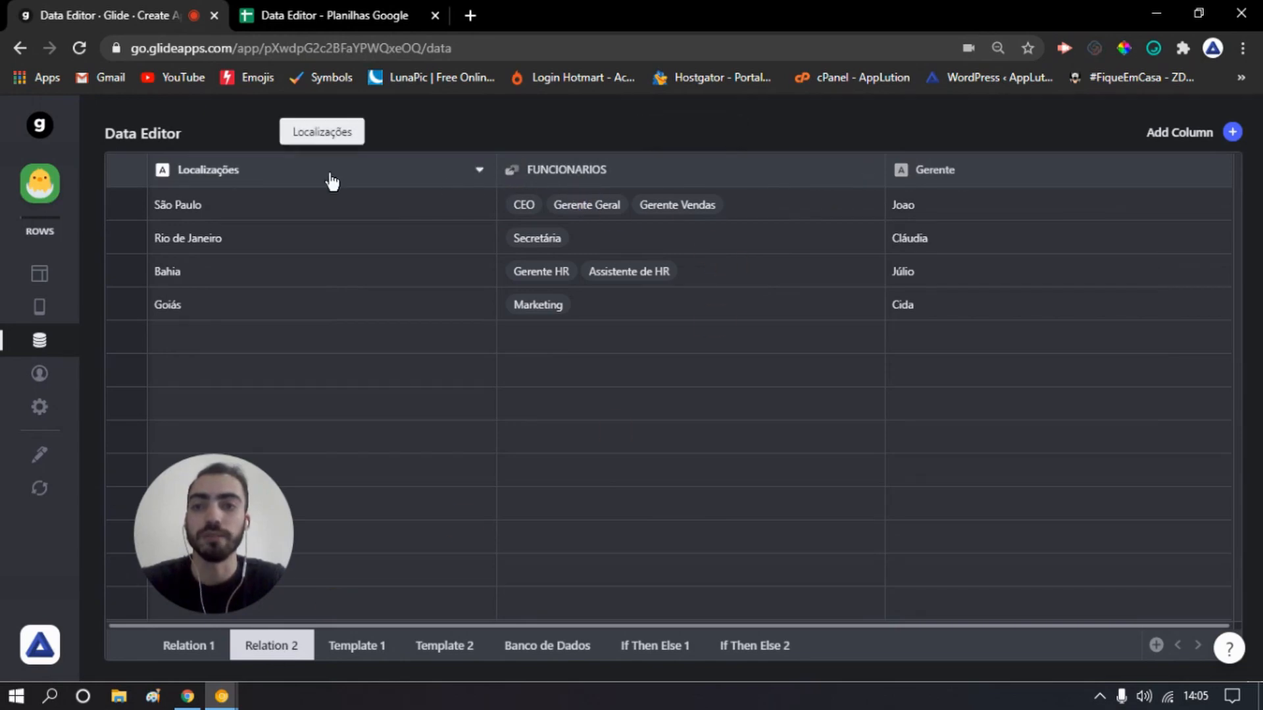
{"action": "left_click", "coordinate": [204, 638]}
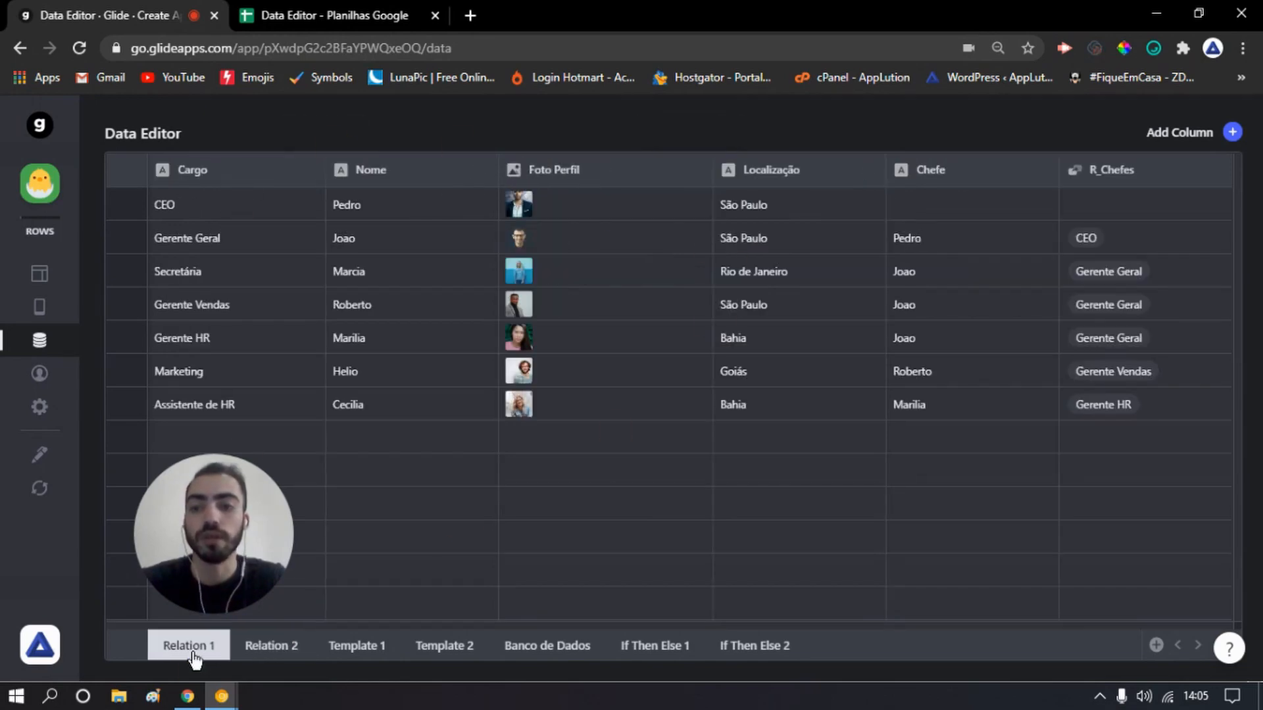
{"action": "left_click", "coordinate": [1230, 132]}
{"action": "triple_click", "coordinate": [998, 205]}
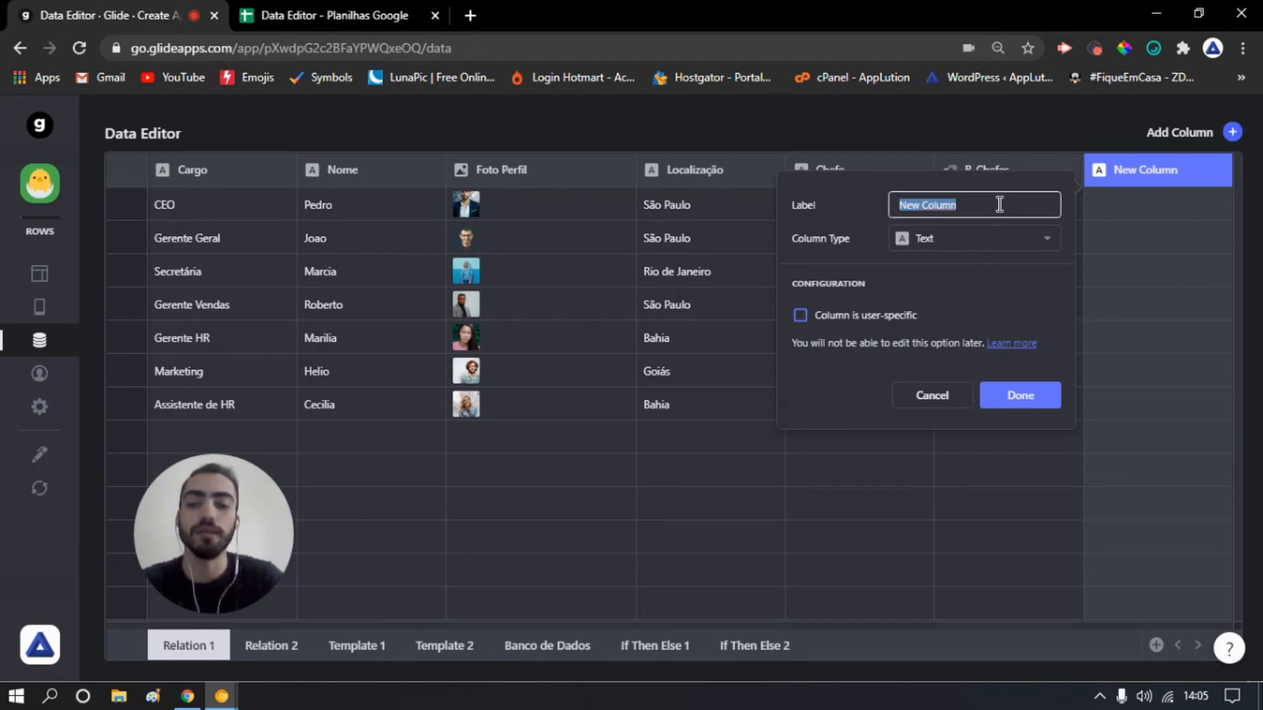
{"action": "type", "text": "R_"}
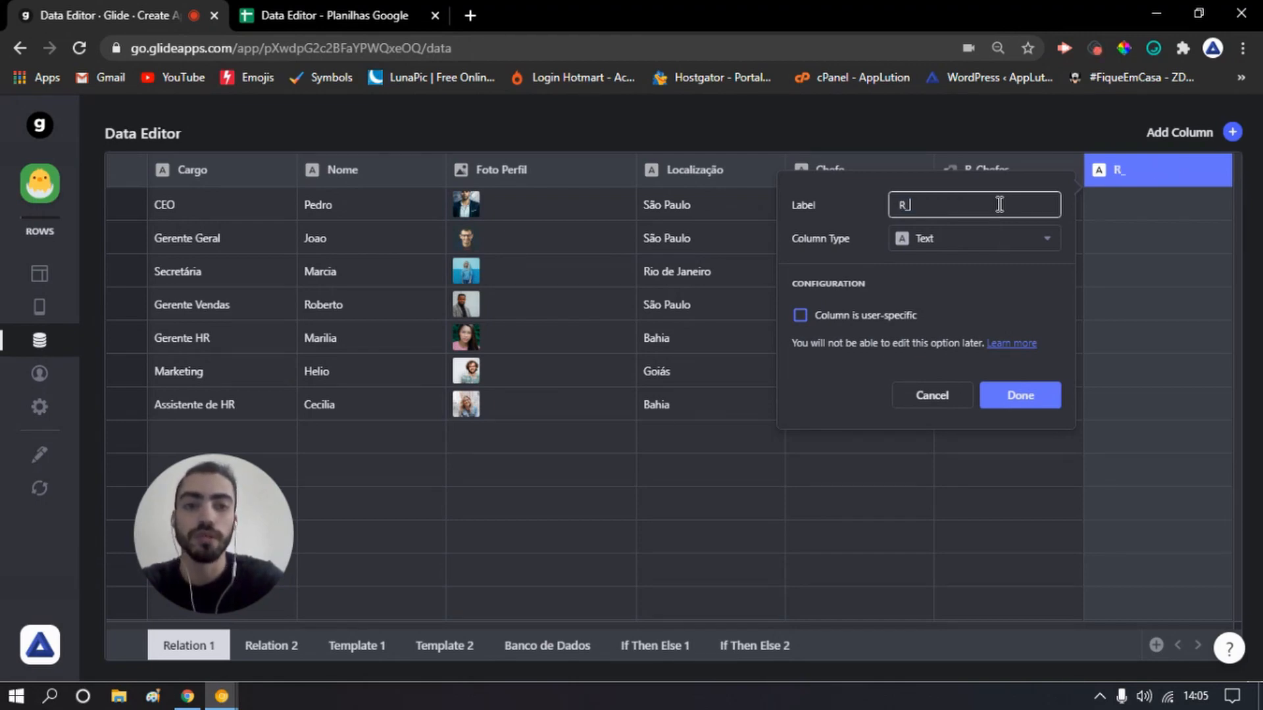
{"action": "type", "text": "LOCAL"}
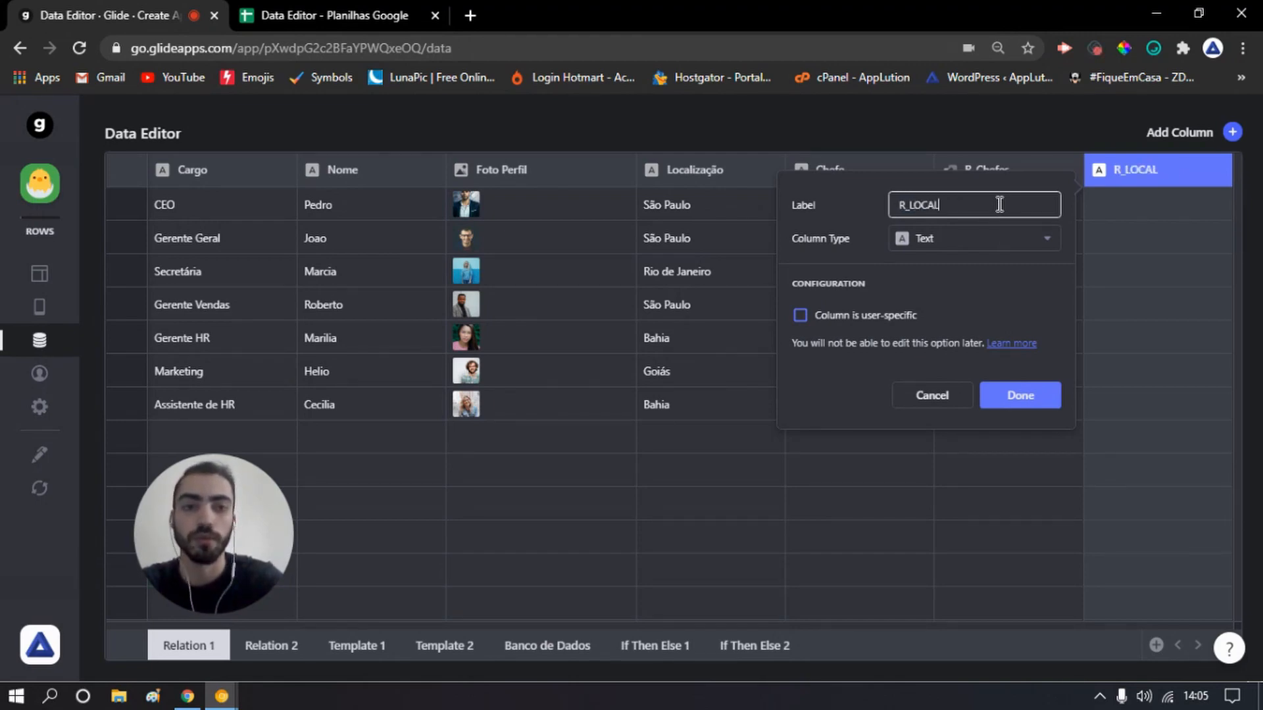
{"action": "type", "text": "IZAÇÕES"}
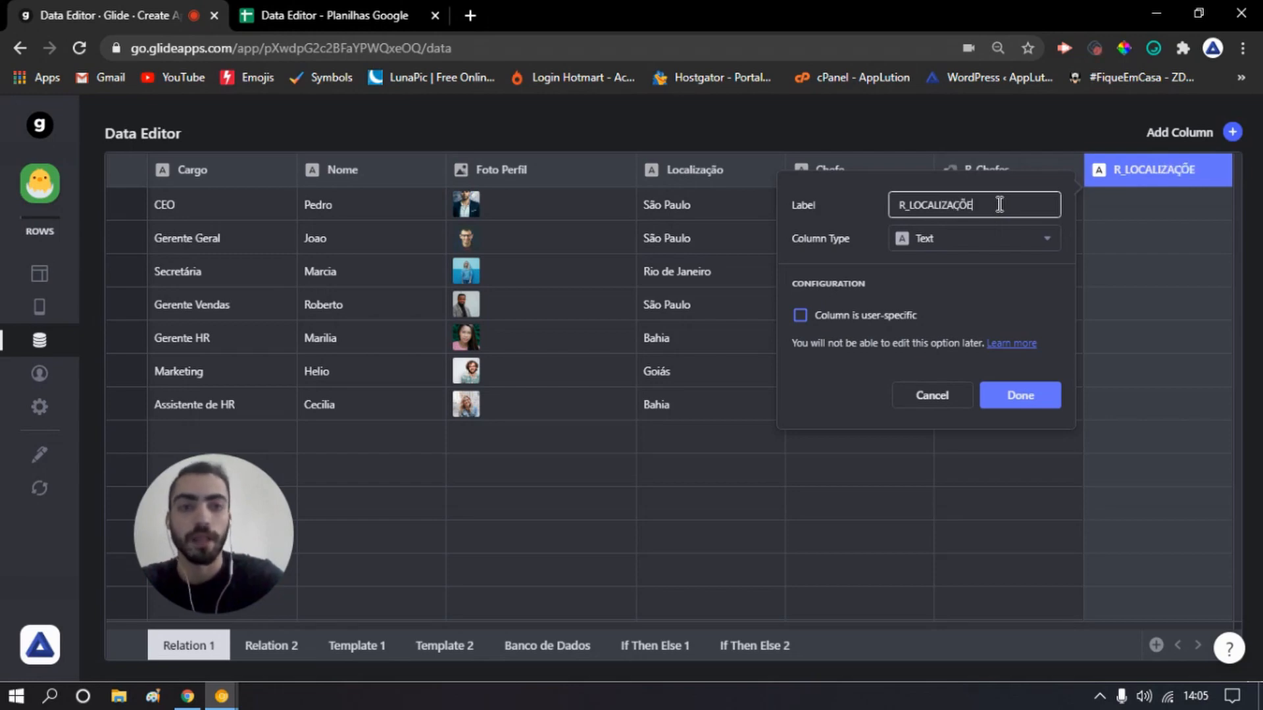
{"action": "left_click", "coordinate": [951, 240]}
{"action": "left_click", "coordinate": [953, 309]}
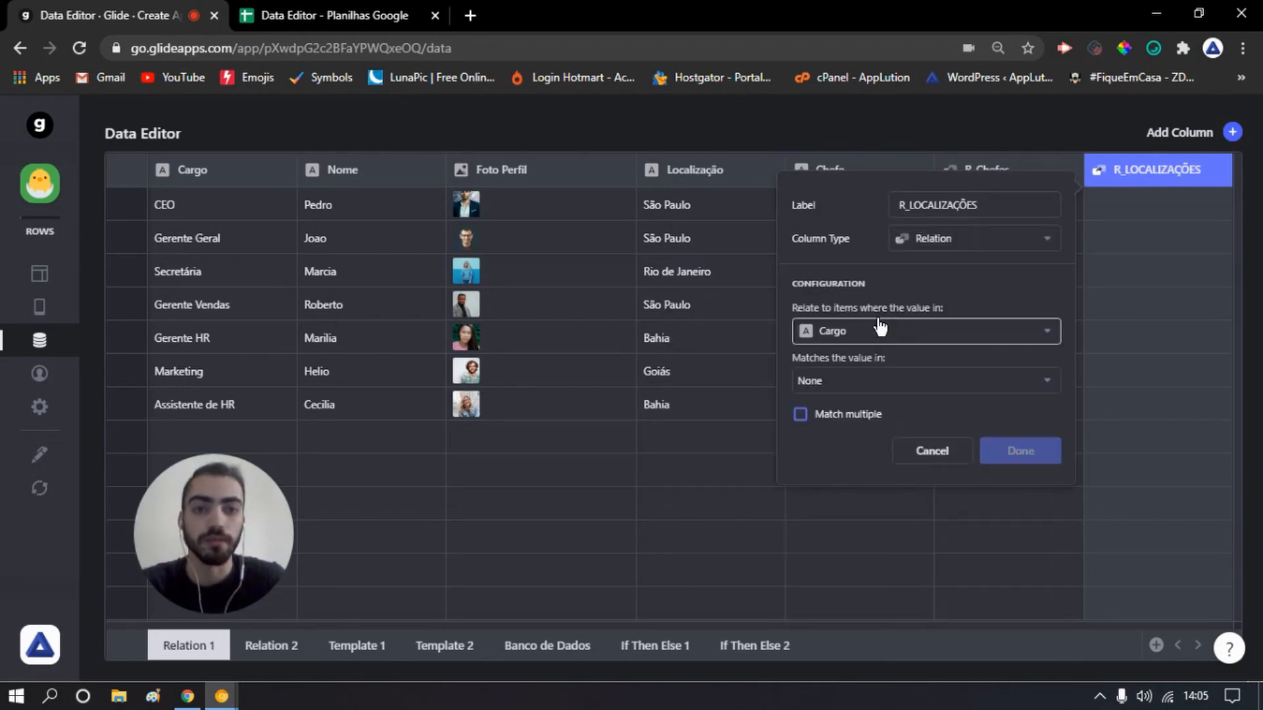
- Configure the relation to match the Localização values with the Localizações column of the Relation 2 table
{"action": "left_click", "coordinate": [881, 329]}
{"action": "left_click", "coordinate": [855, 459]}
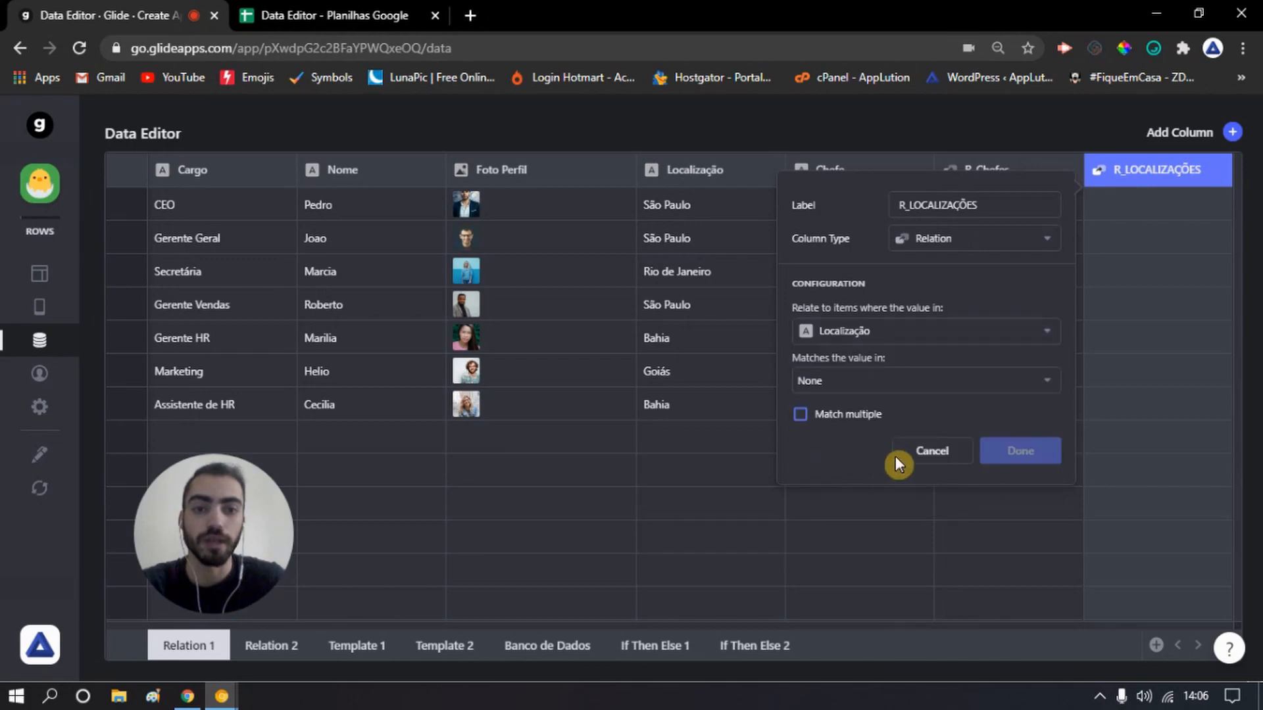
{"action": "left_click", "coordinate": [875, 394]}
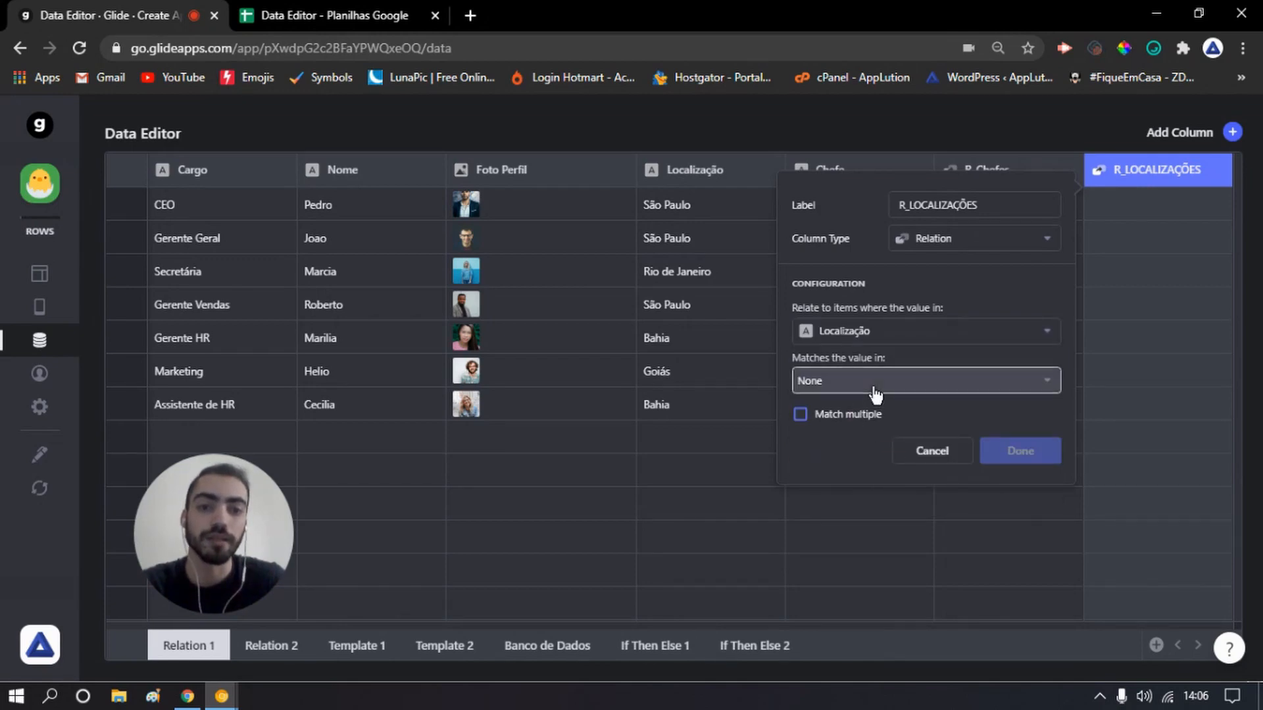
{"action": "mouse_move", "coordinate": [868, 451]}
{"action": "left_click", "coordinate": [738, 454]}
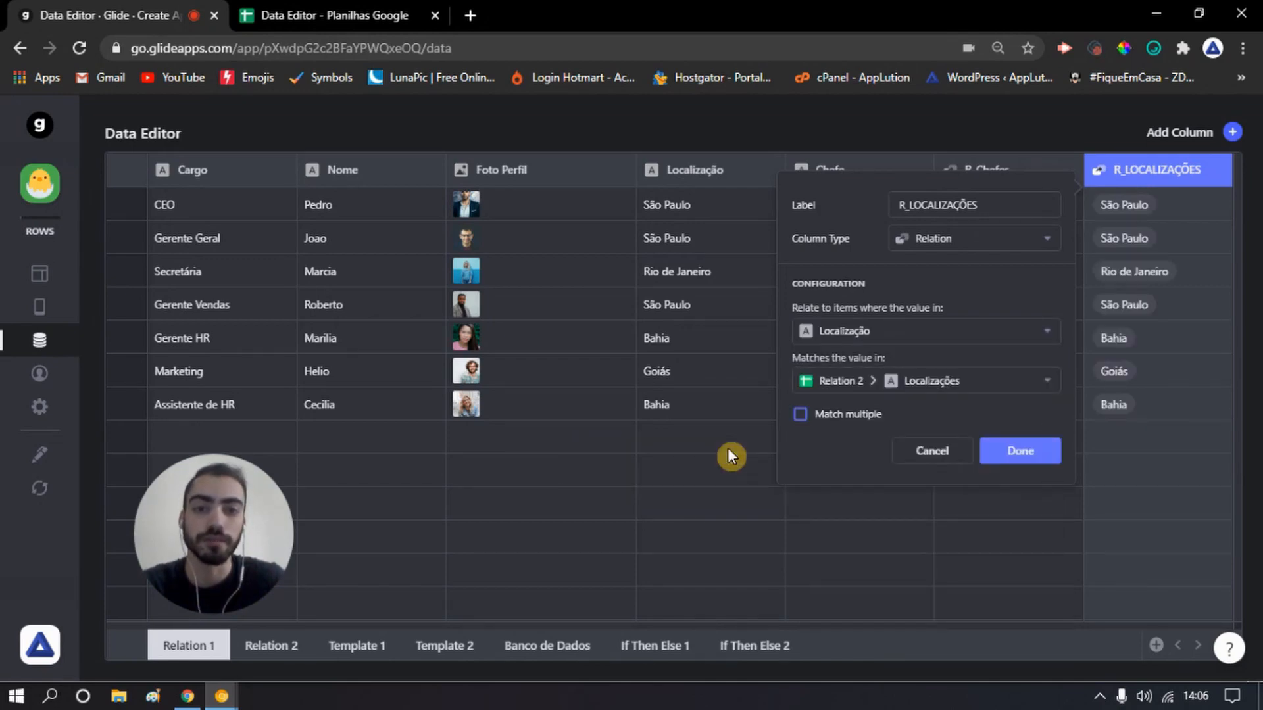
- Toggle the Match multiple option, leave it switched off, and save the R_LOCALIZAÇÕES relation column
{"action": "left_click", "coordinate": [845, 418]}
{"action": "key", "text": "ctrl"}
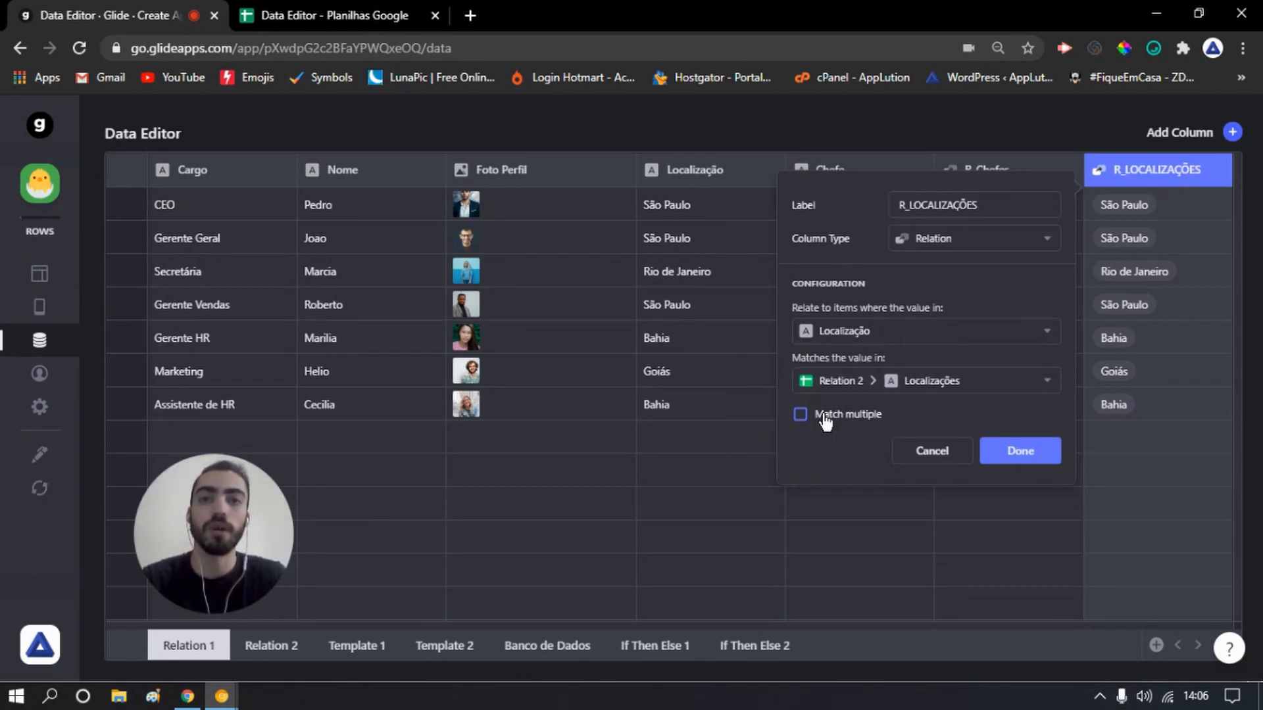
{"action": "left_click", "coordinate": [824, 418]}
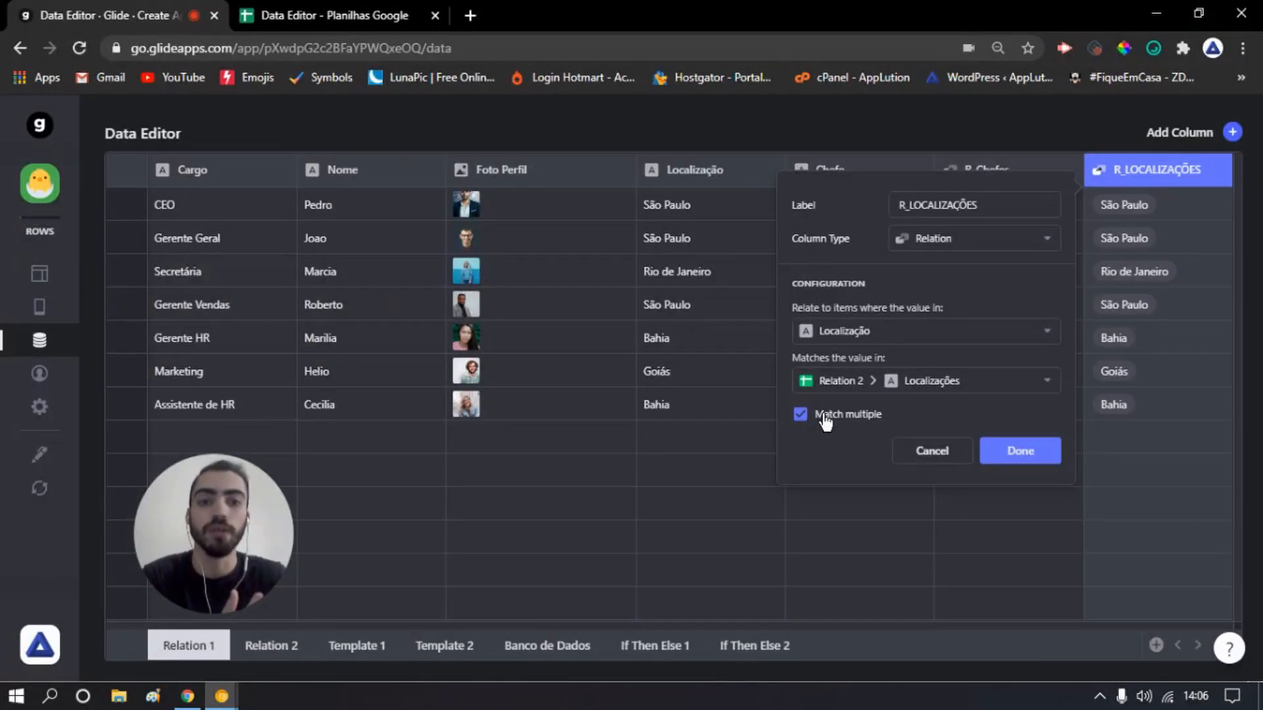
{"action": "left_click", "coordinate": [825, 418]}
{"action": "left_click", "coordinate": [825, 418]}
{"action": "left_click", "coordinate": [825, 418]}
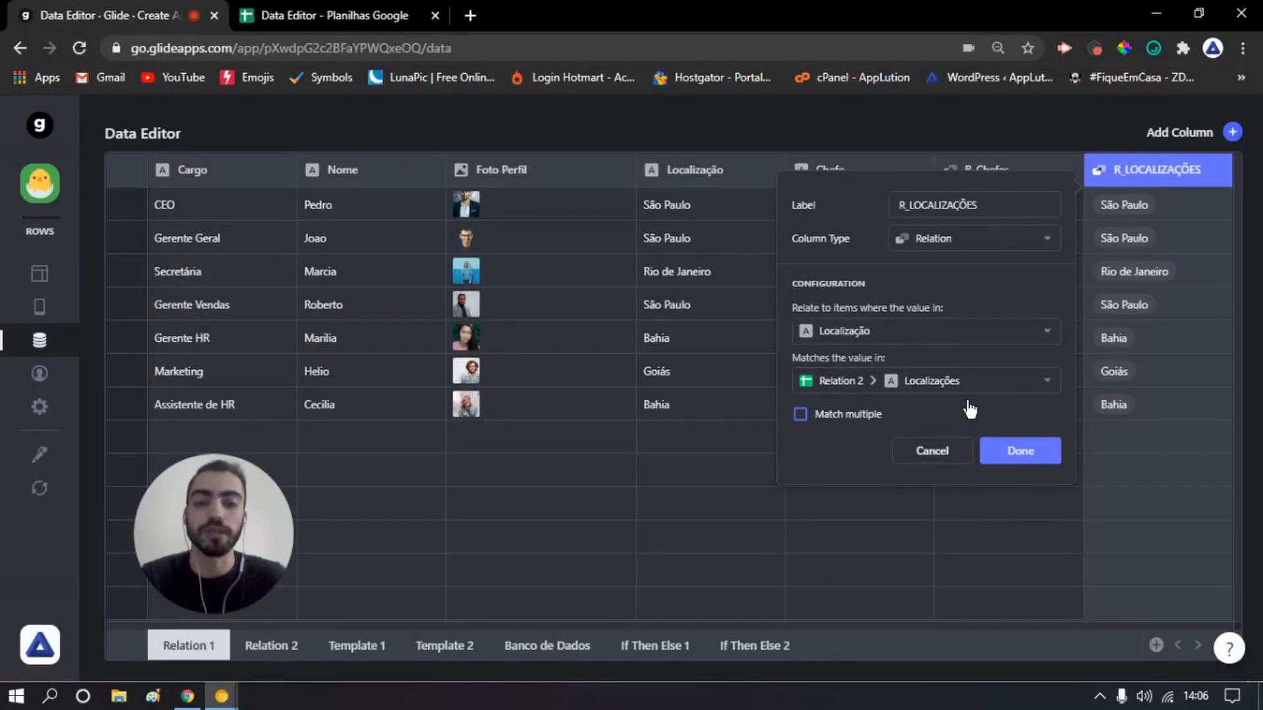
{"action": "left_click", "coordinate": [1031, 457]}
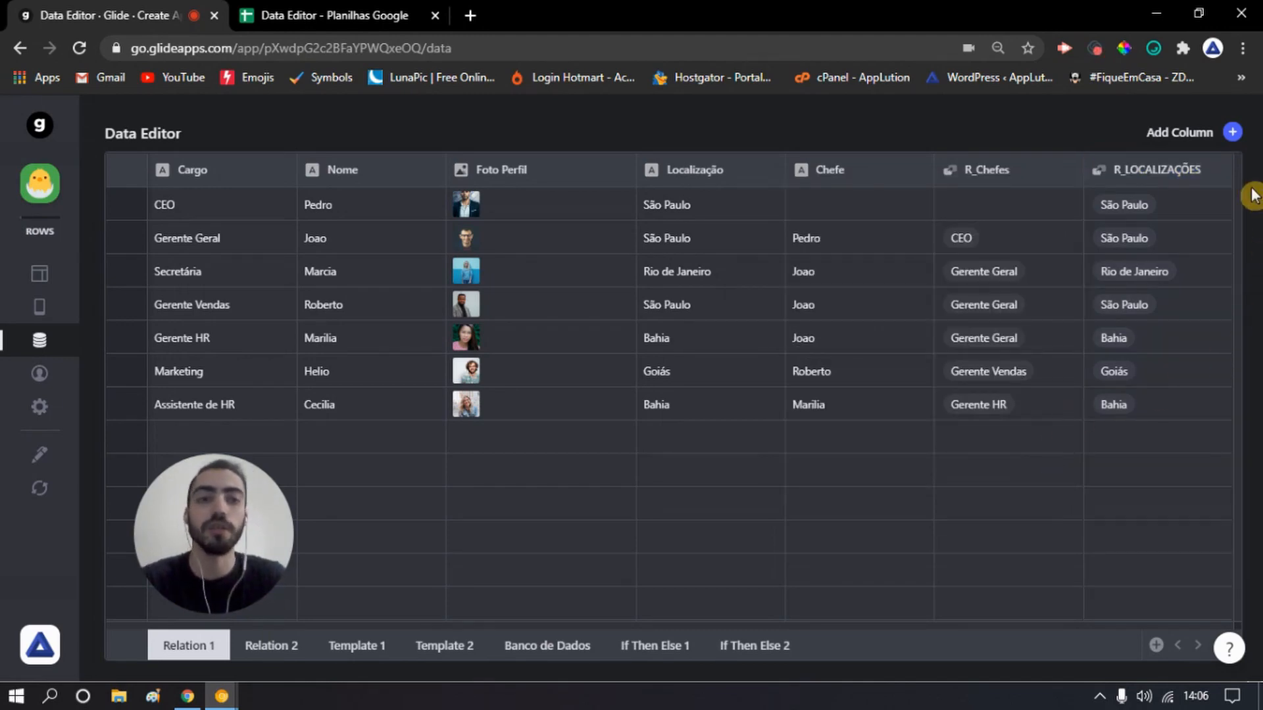
- Add another column to the Relation 1 table, labelled LK-GERENTES, with Lookup as its type
{"action": "left_click", "coordinate": [1232, 132]}
{"action": "left_click", "coordinate": [1006, 207]}
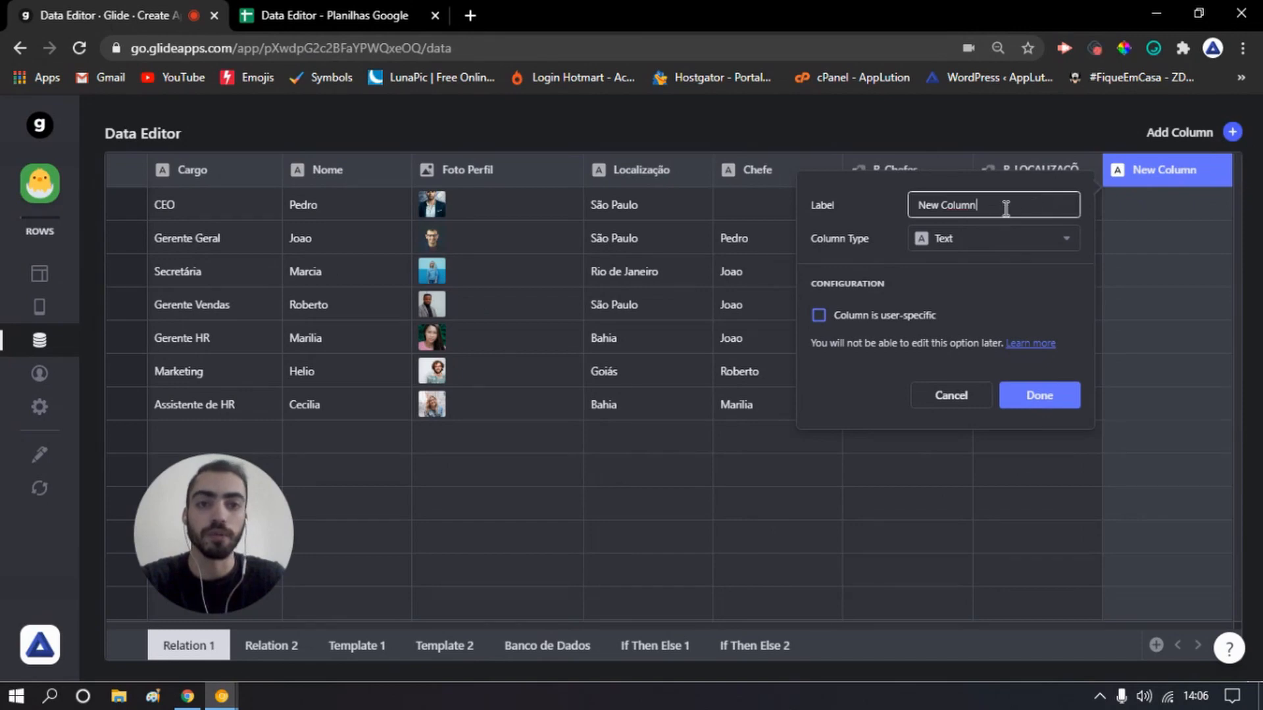
{"action": "key", "text": "ctrl+a"}
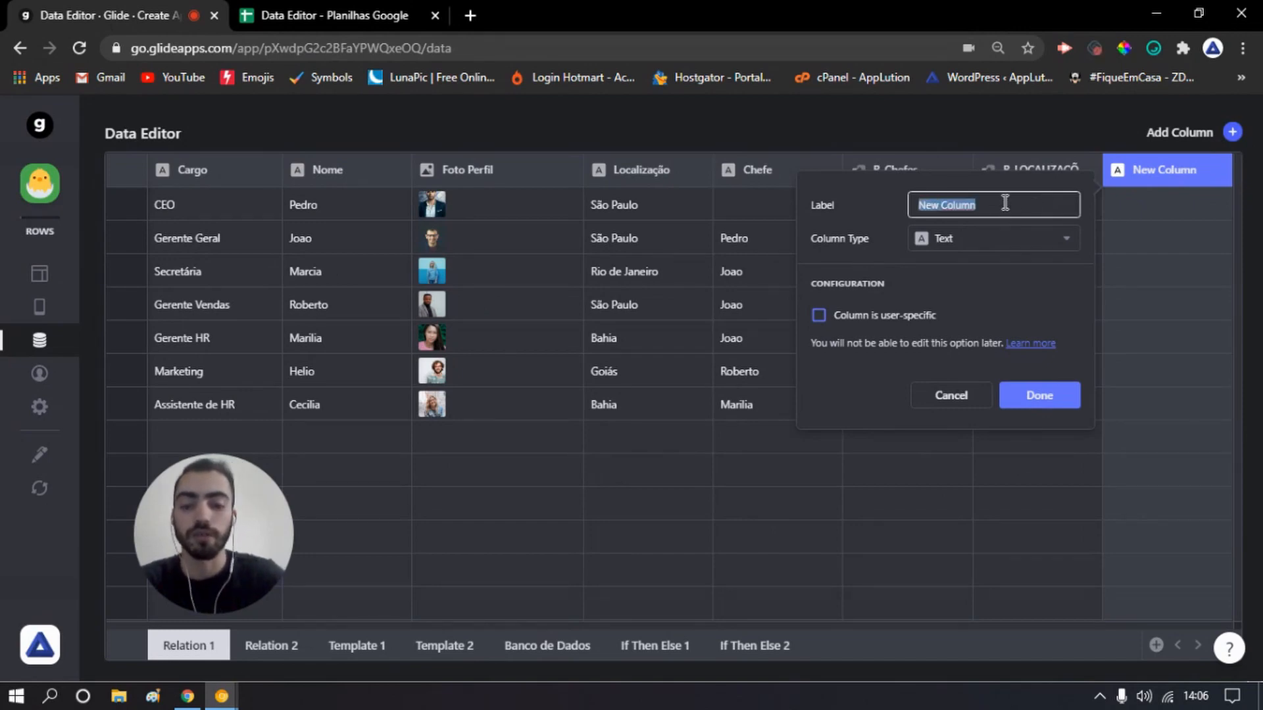
{"action": "type", "text": "LK-"}
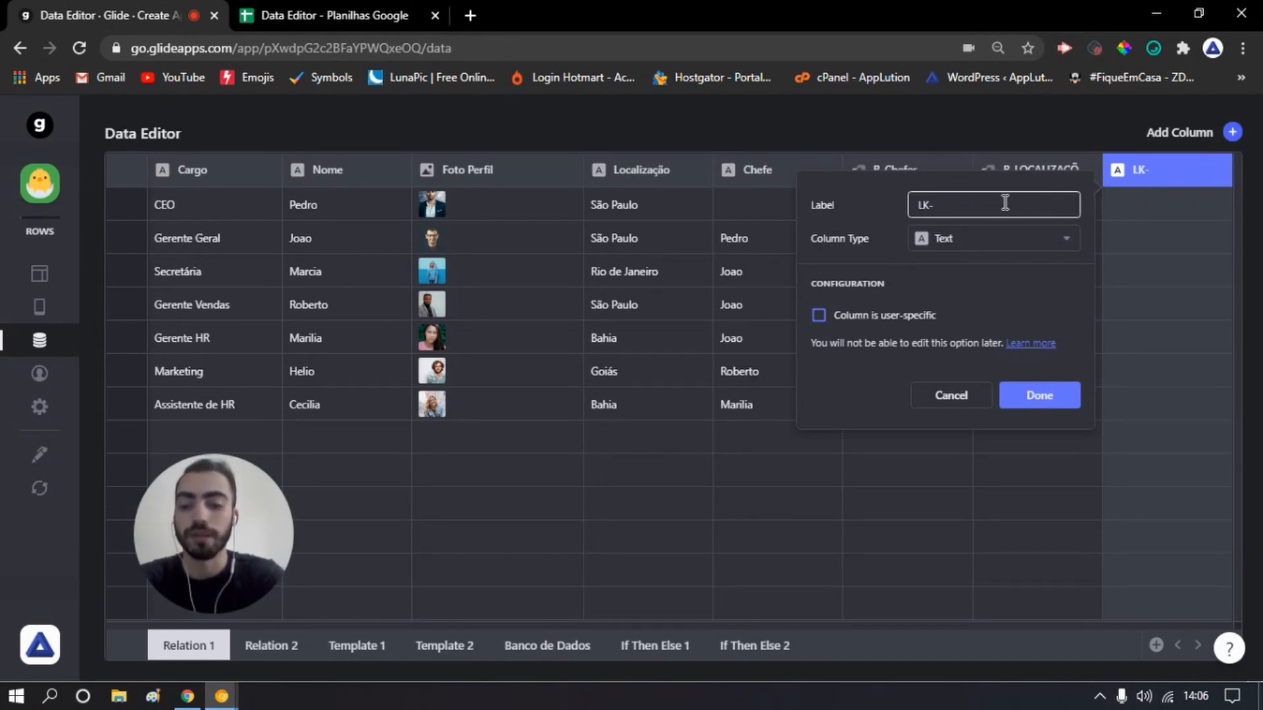
{"action": "type", "text": "GERENTES"}
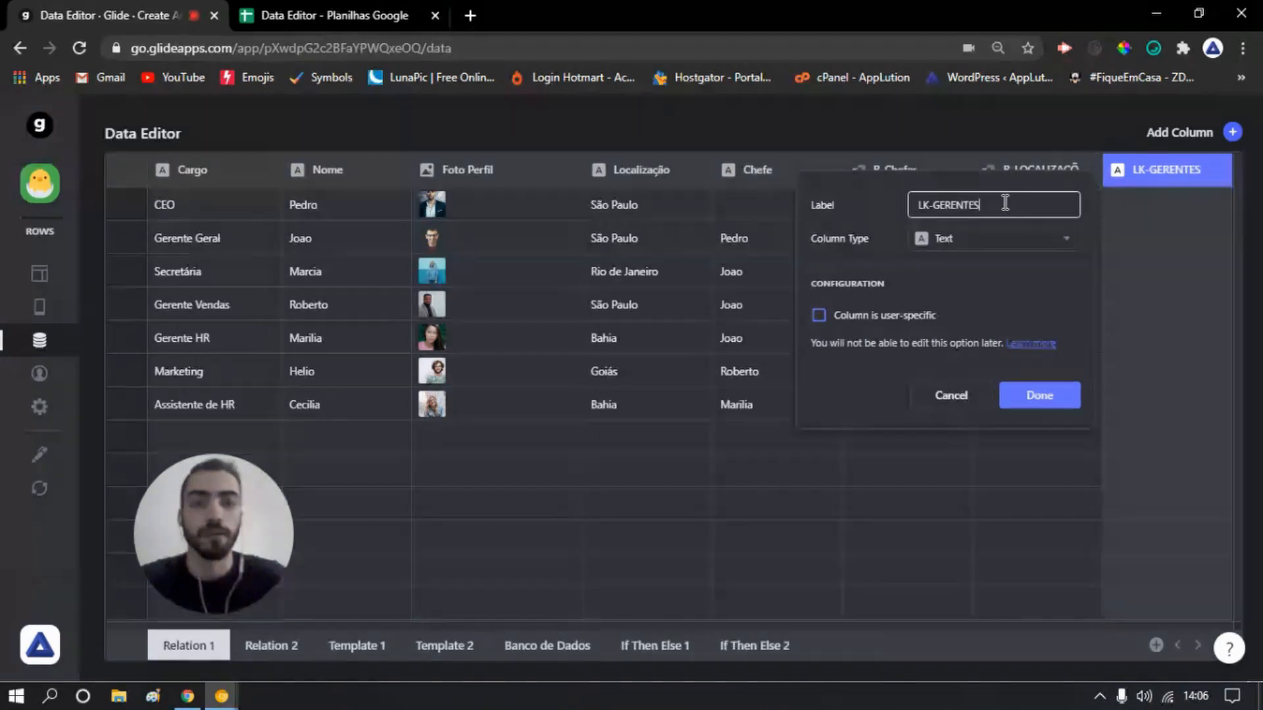
{"action": "left_click", "coordinate": [967, 244]}
{"action": "left_click", "coordinate": [980, 403]}
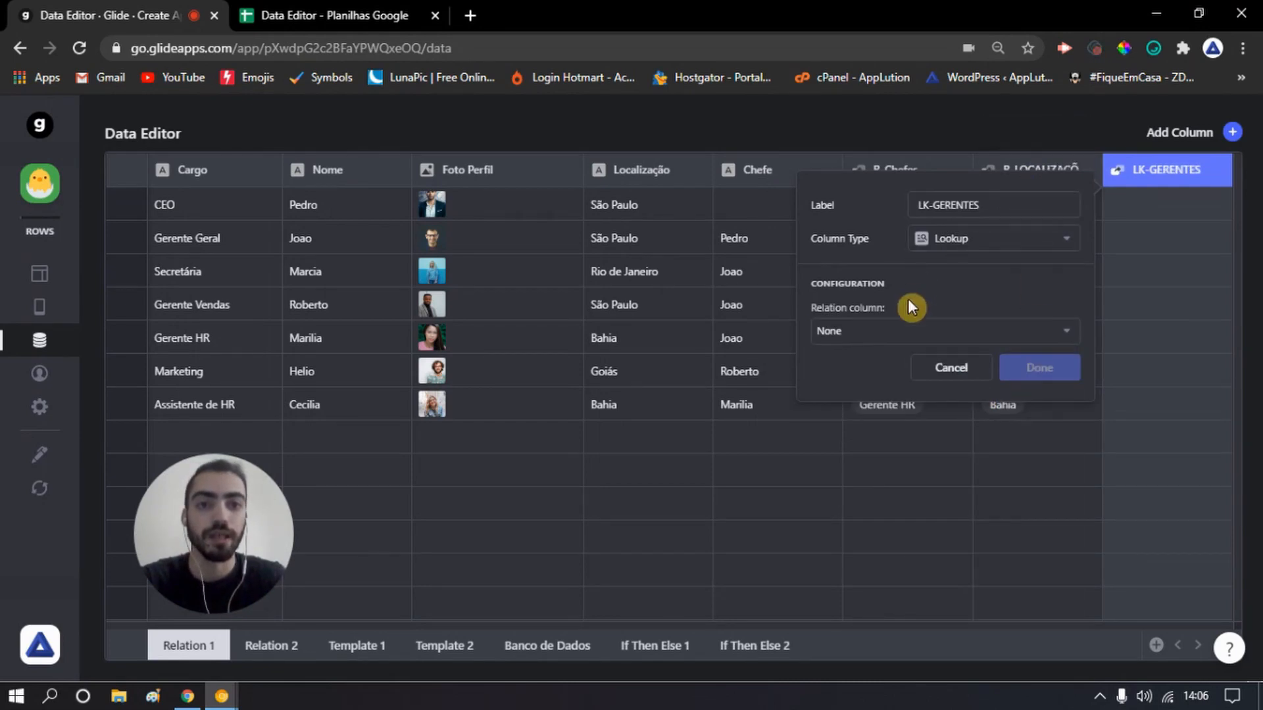
- Point the LK-GERENTES lookup at the Gerente column through the R_LOCALIZAÇÕES relation and save the column
{"action": "left_click", "coordinate": [888, 332]}
{"action": "mouse_move", "coordinate": [867, 408]}
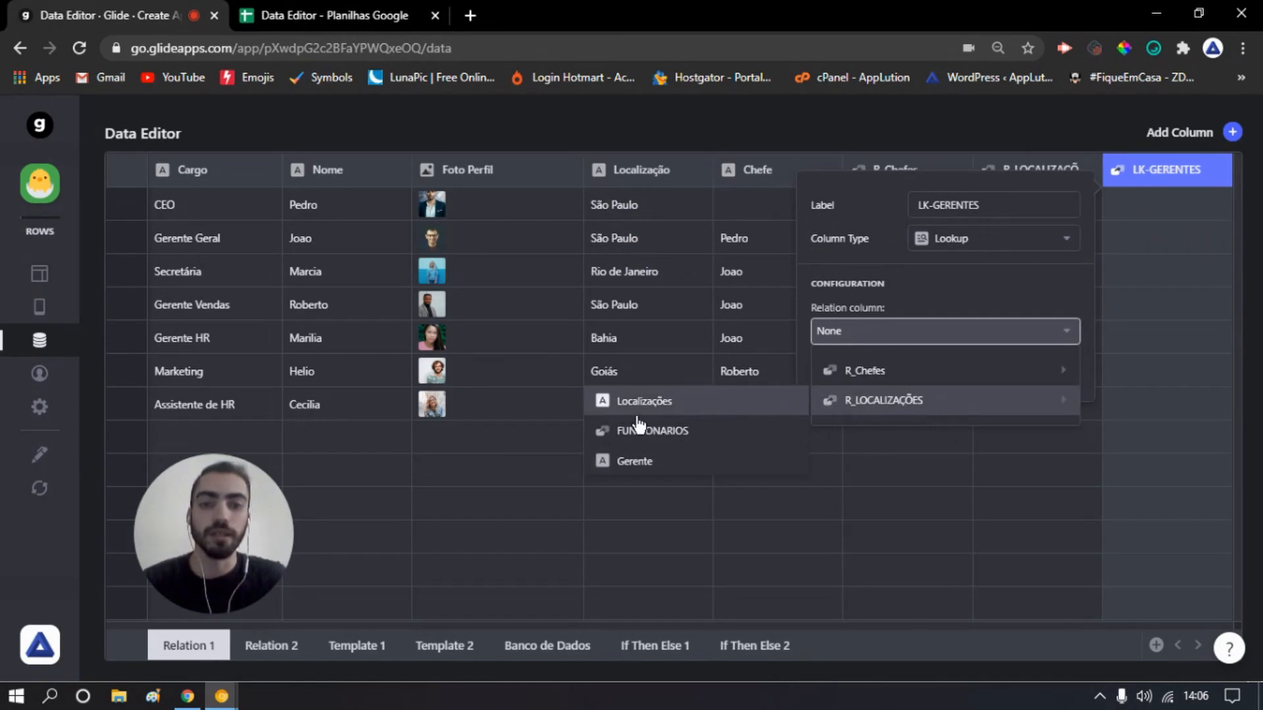
{"action": "left_click", "coordinate": [655, 461]}
{"action": "left_click", "coordinate": [1044, 368]}
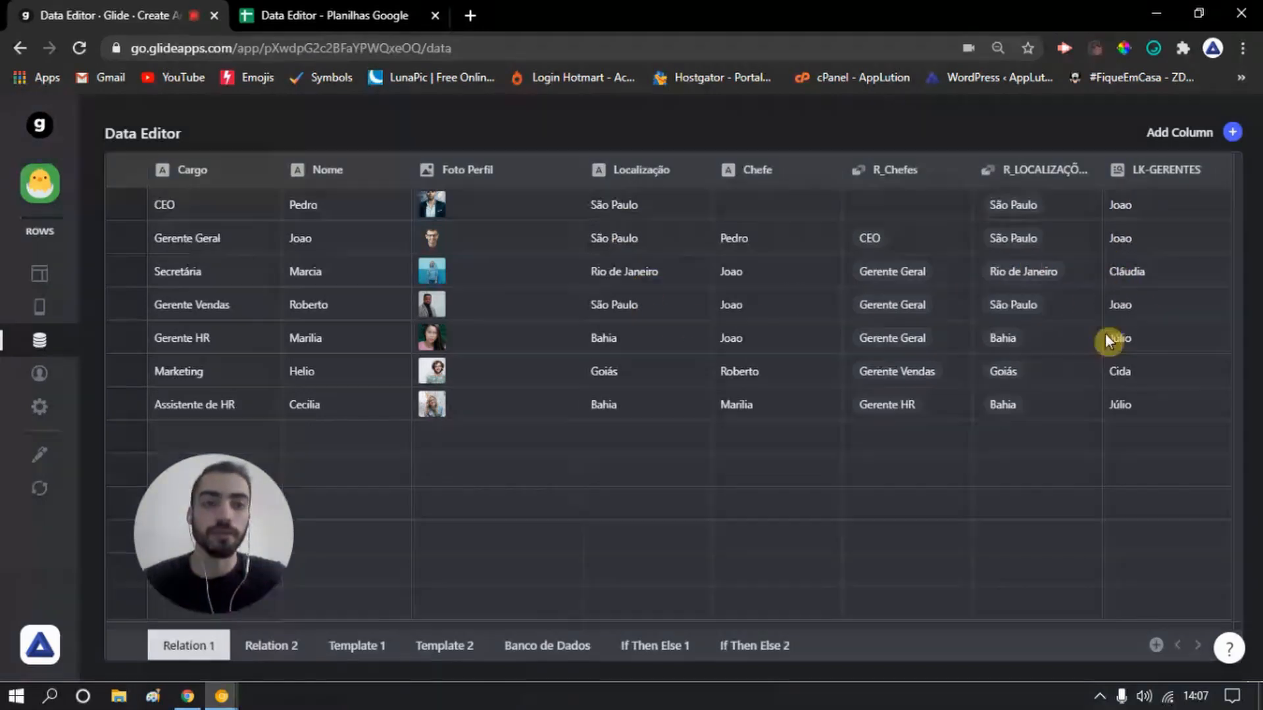
- On the CEO's detail screen in the app layout, duplicate the Localização action text and set the copy's text source to LK-GERENTES
{"action": "left_click", "coordinate": [290, 649]}
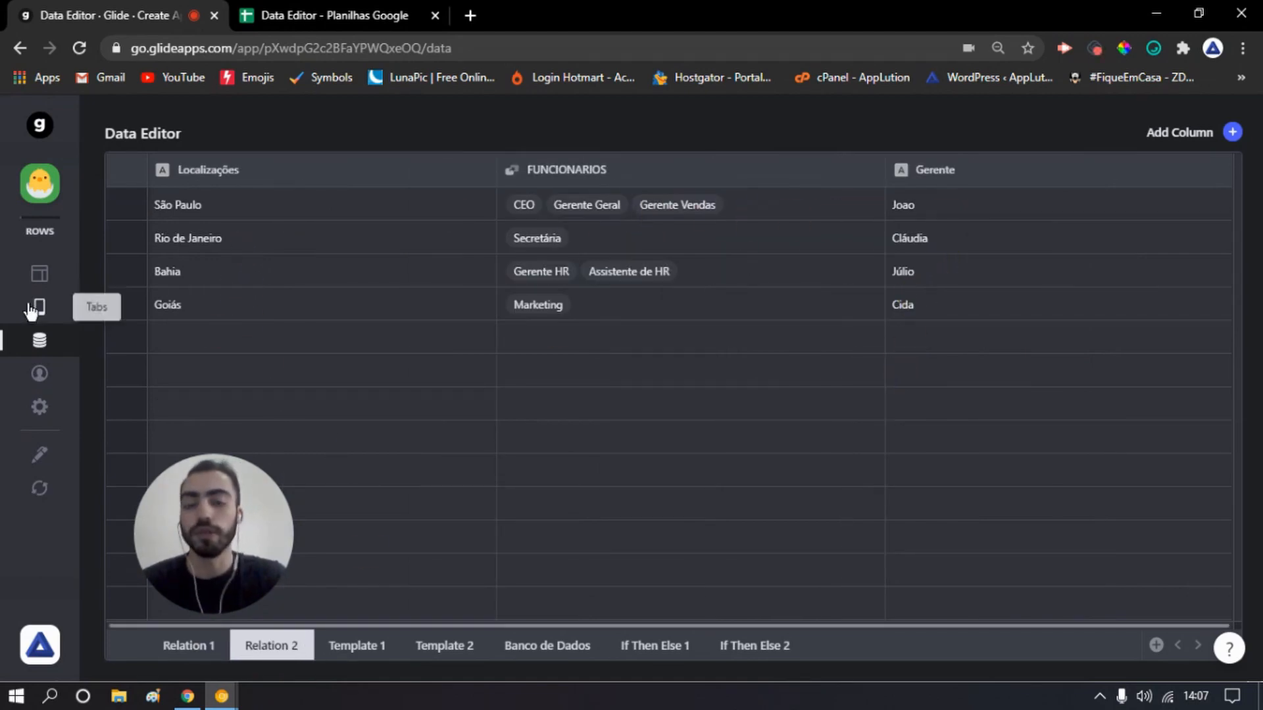
{"action": "left_click", "coordinate": [39, 273]}
{"action": "left_click", "coordinate": [487, 316]}
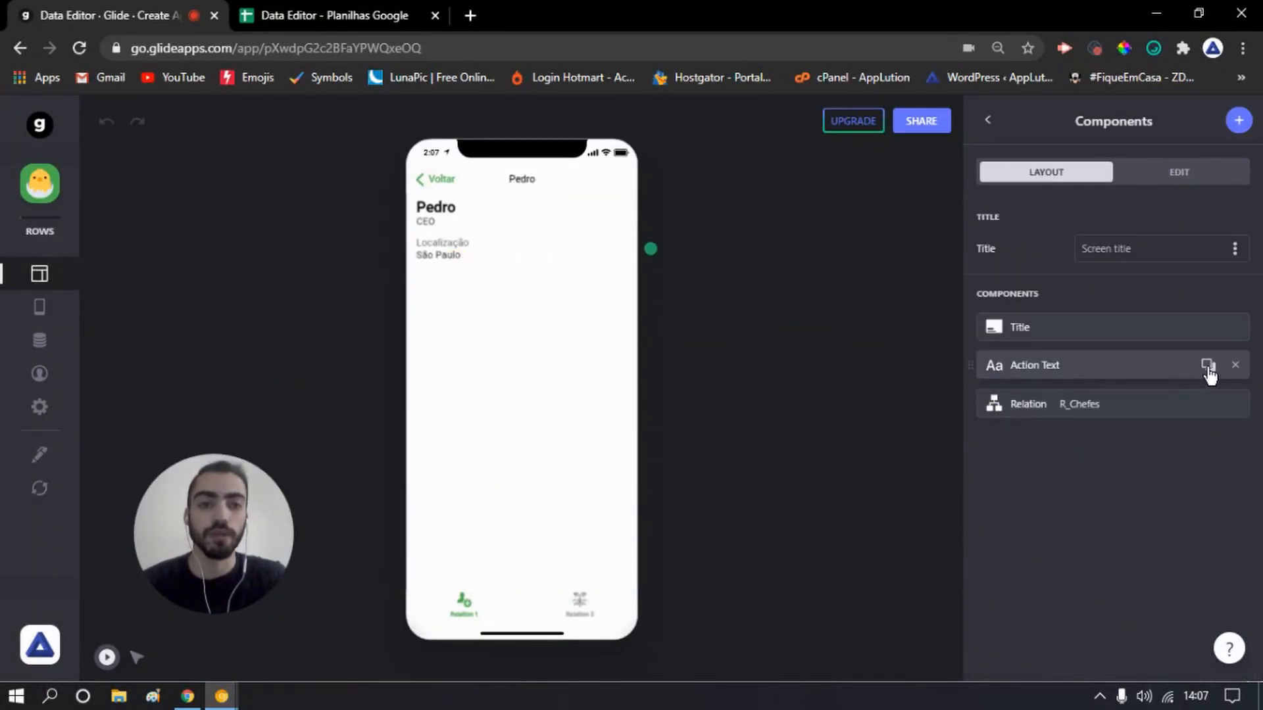
{"action": "left_click", "coordinate": [1208, 366]}
{"action": "left_click", "coordinate": [1099, 418]}
{"action": "left_click", "coordinate": [1114, 260]}
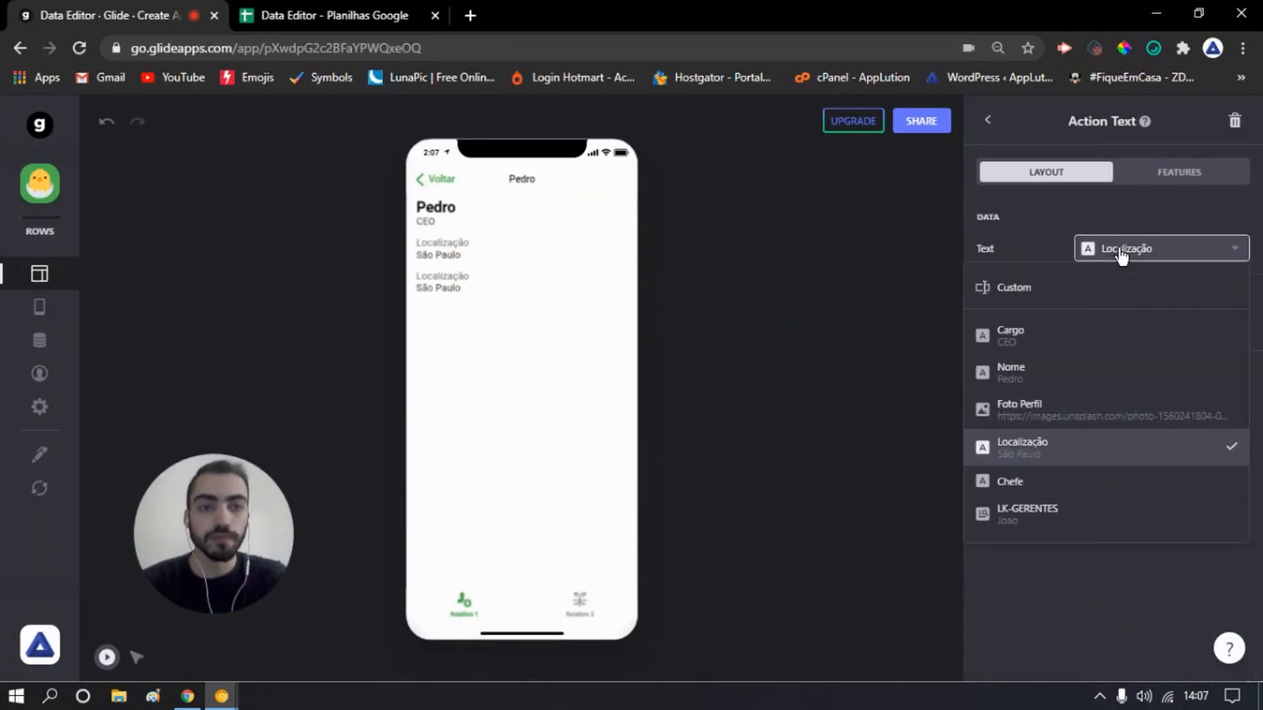
{"action": "left_click", "coordinate": [1028, 523]}
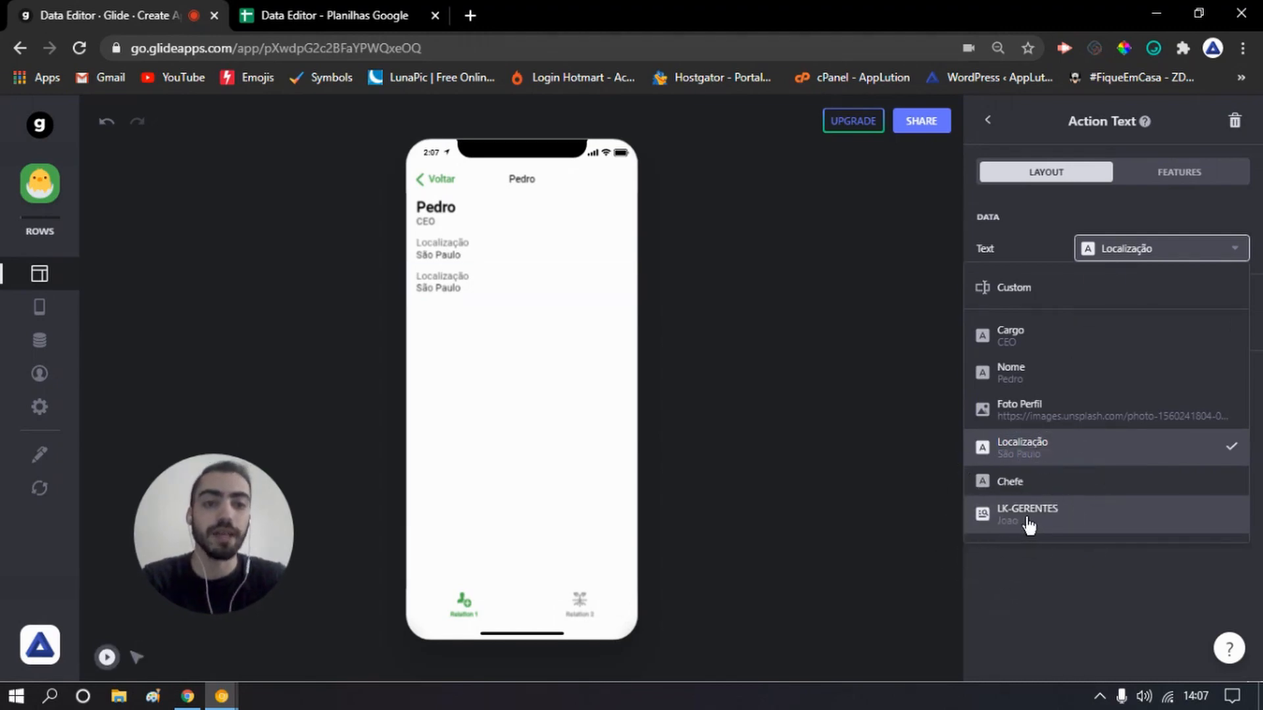
{"action": "left_click", "coordinate": [1006, 520]}
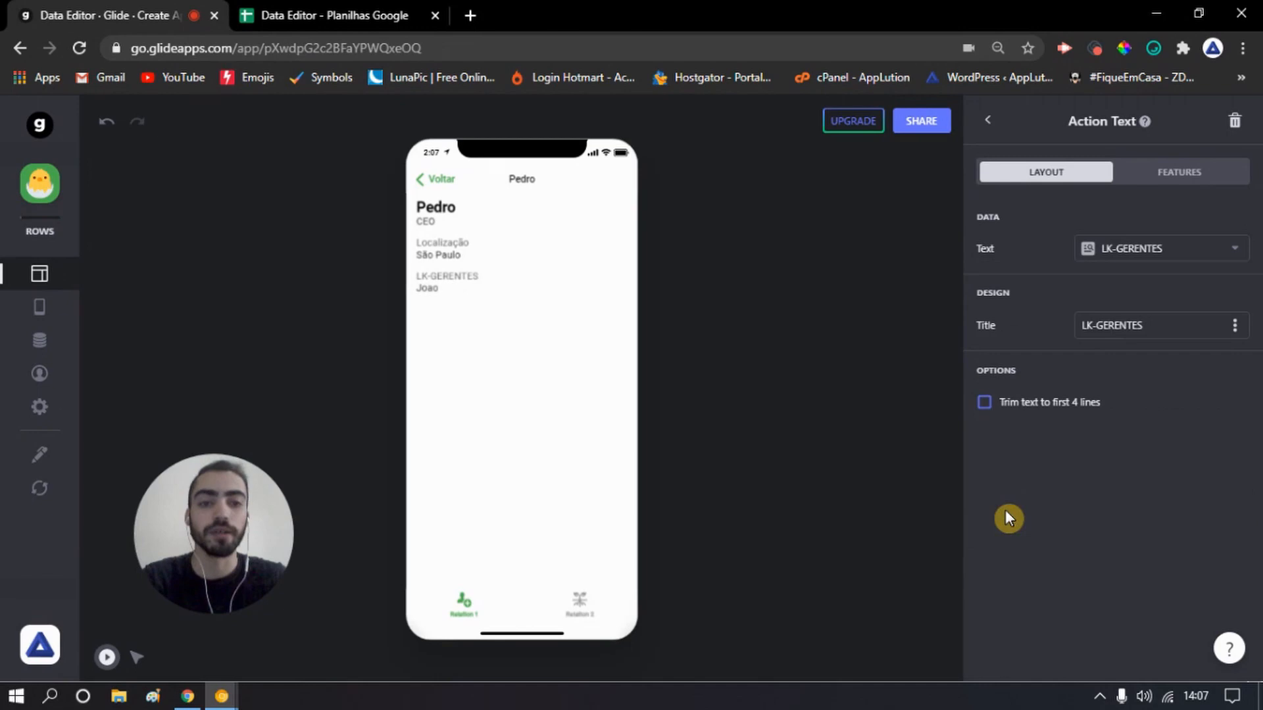
- Change the title of the duplicated action text to "Gerente do Estado"
{"action": "left_click", "coordinate": [1129, 326]}
{"action": "type", "text": "G"}
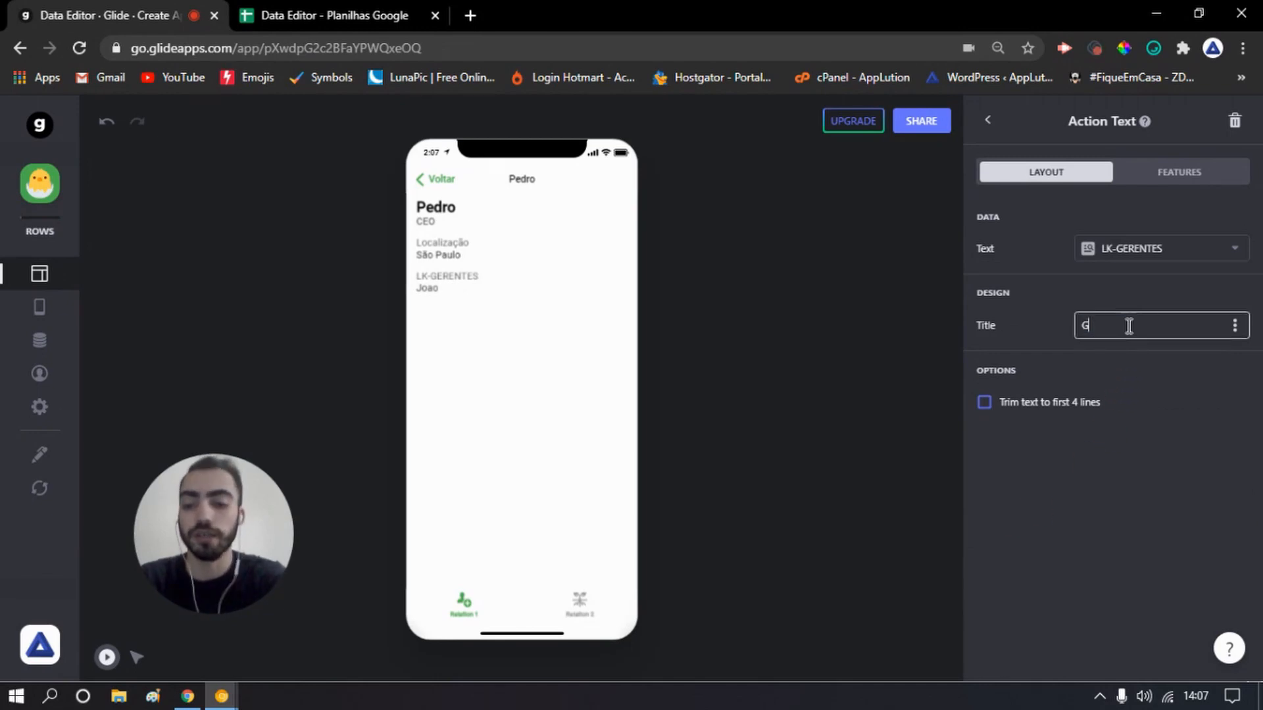
{"action": "type", "text": "emte"}
{"action": "key", "text": "BackSpace"}
{"action": "key", "text": "BackSpace"}
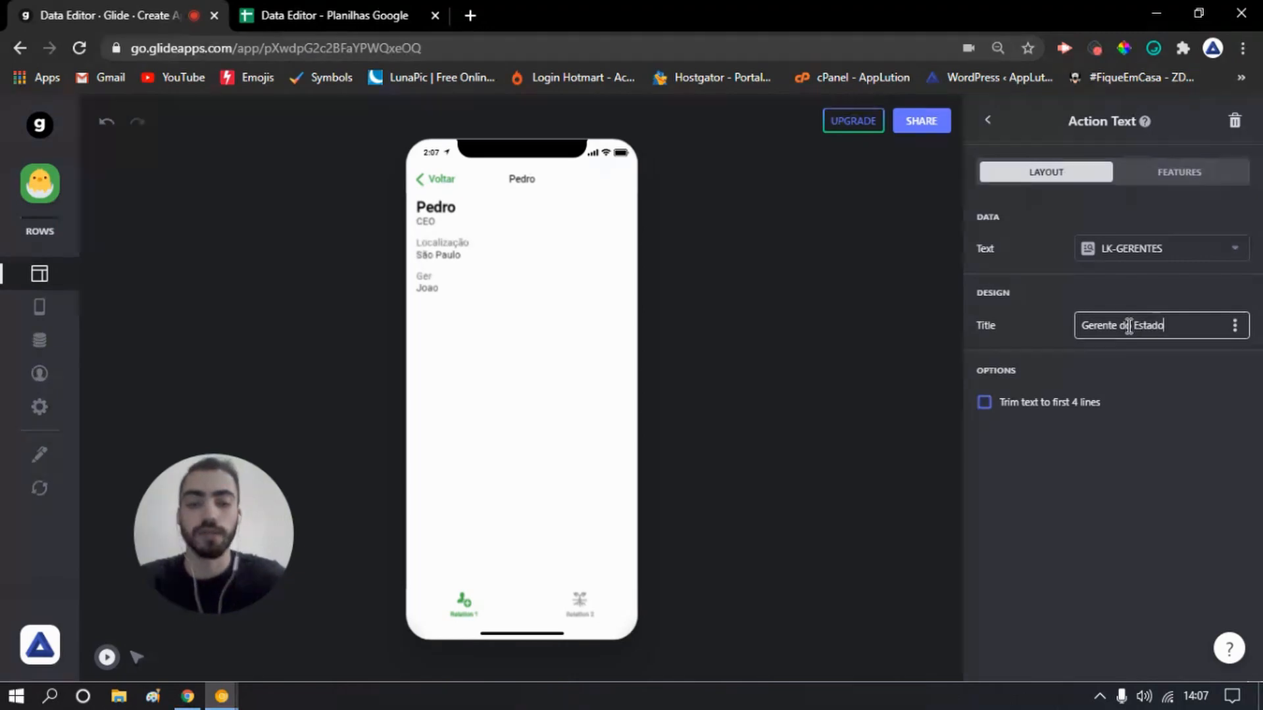
{"action": "left_click", "coordinate": [759, 383]}
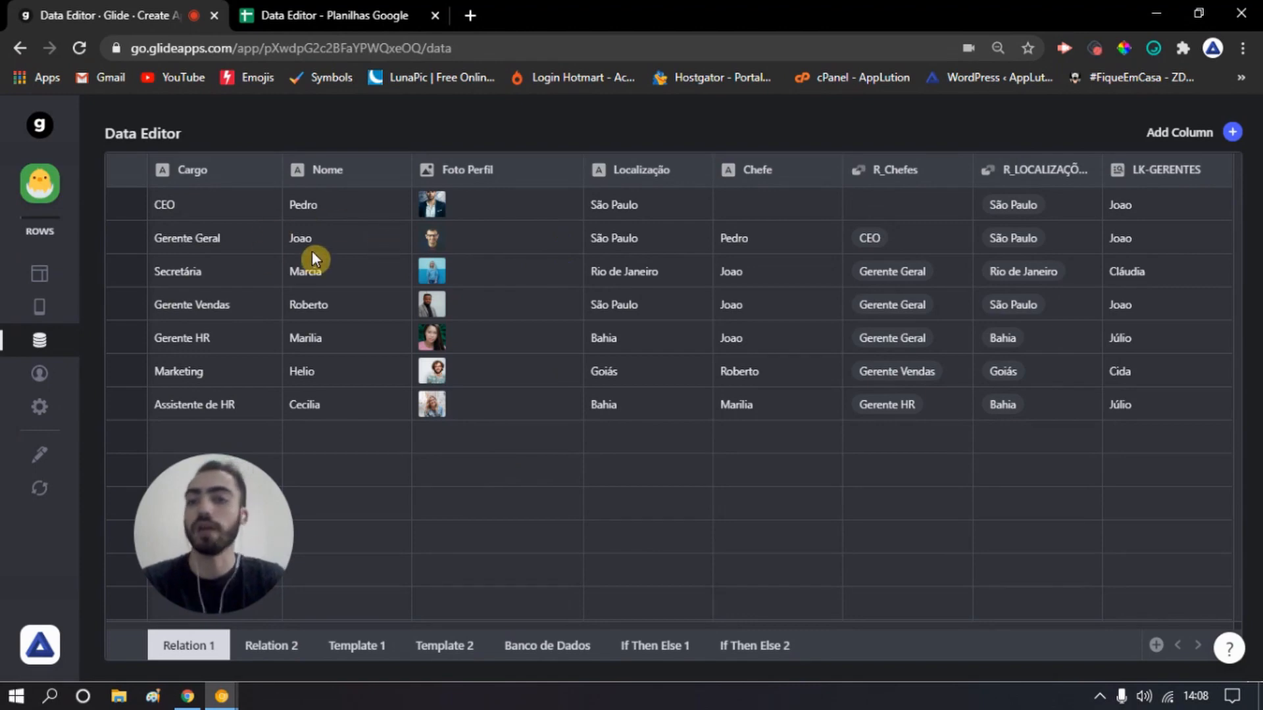
- Add a Lookup column to the Relation 2 table that retrieves Foto Perfil through the FUNCIONARIOS relation
{"action": "left_click", "coordinate": [274, 647]}
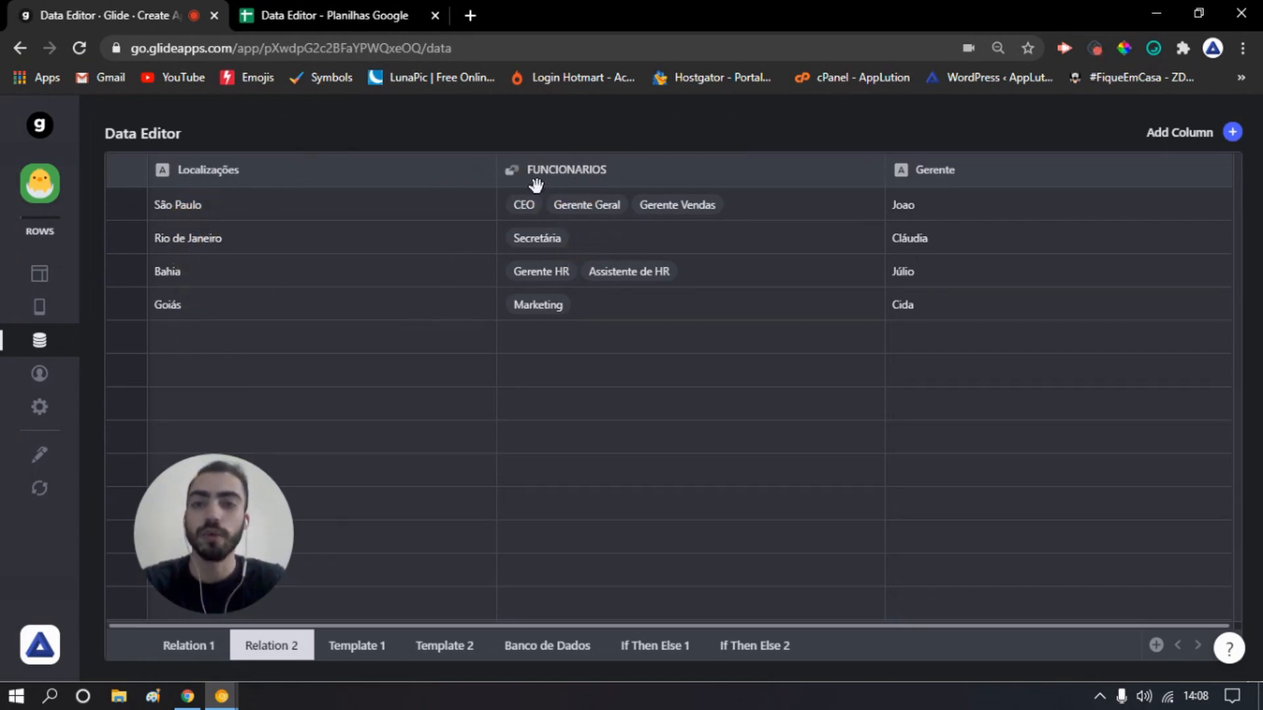
{"action": "left_click", "coordinate": [210, 214]}
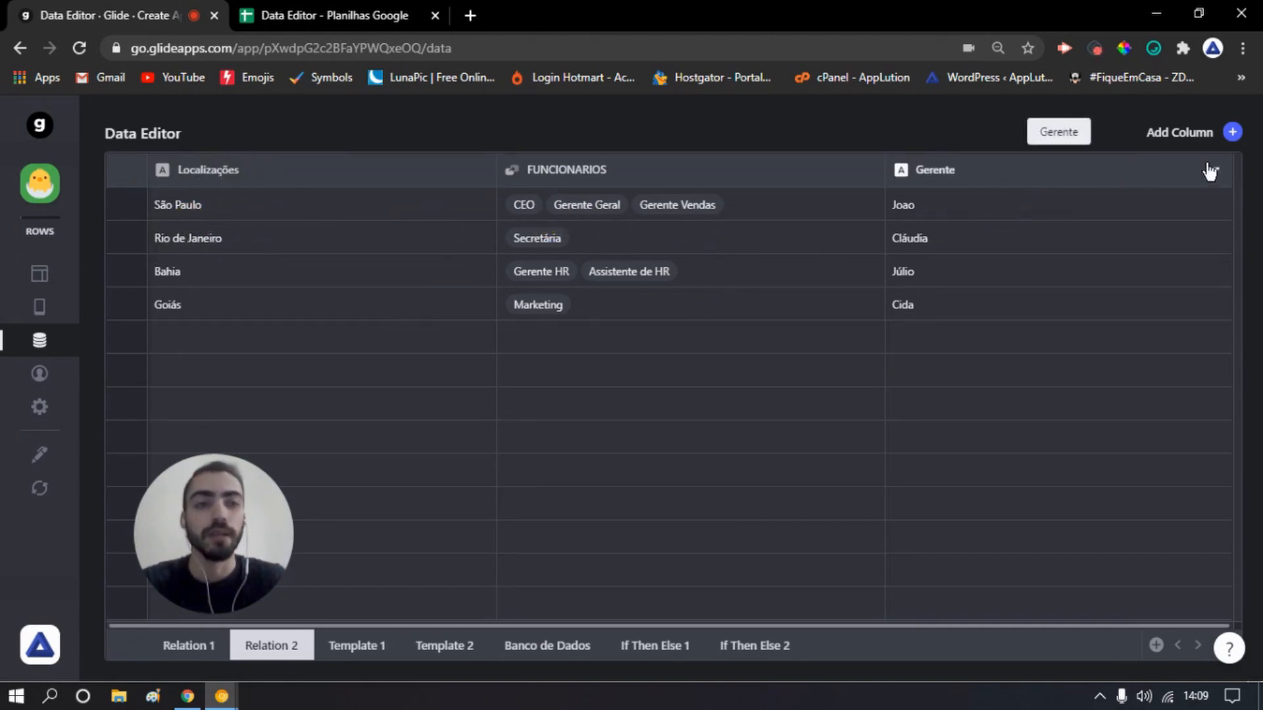
{"action": "left_click", "coordinate": [1232, 133]}
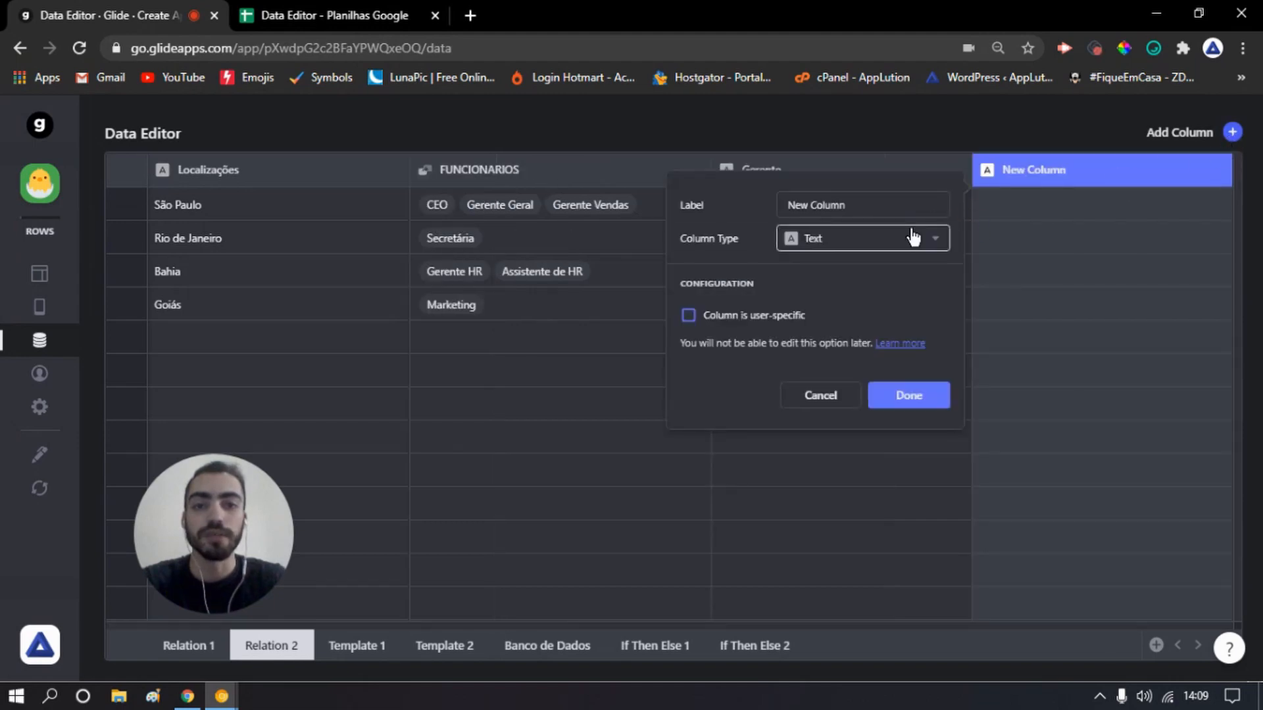
{"action": "left_click", "coordinate": [861, 238]}
{"action": "left_click", "coordinate": [851, 399]}
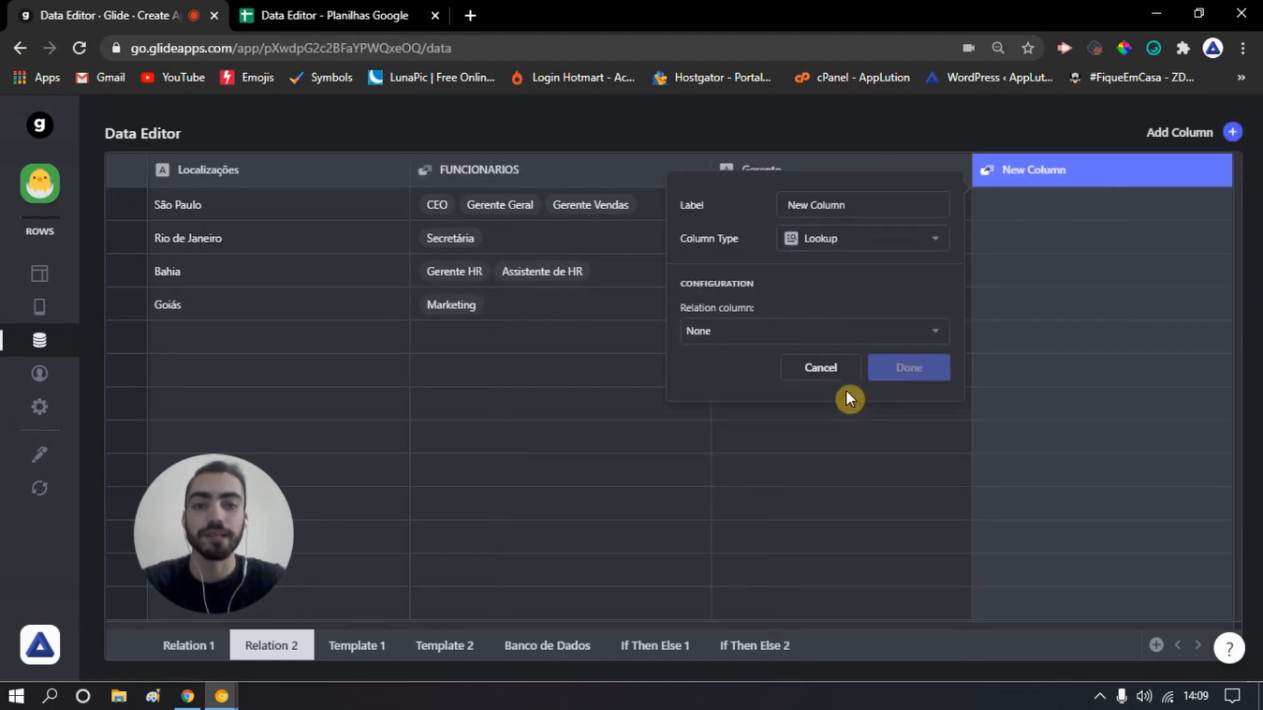
{"action": "left_click", "coordinate": [751, 337]}
{"action": "mouse_move", "coordinate": [748, 382]}
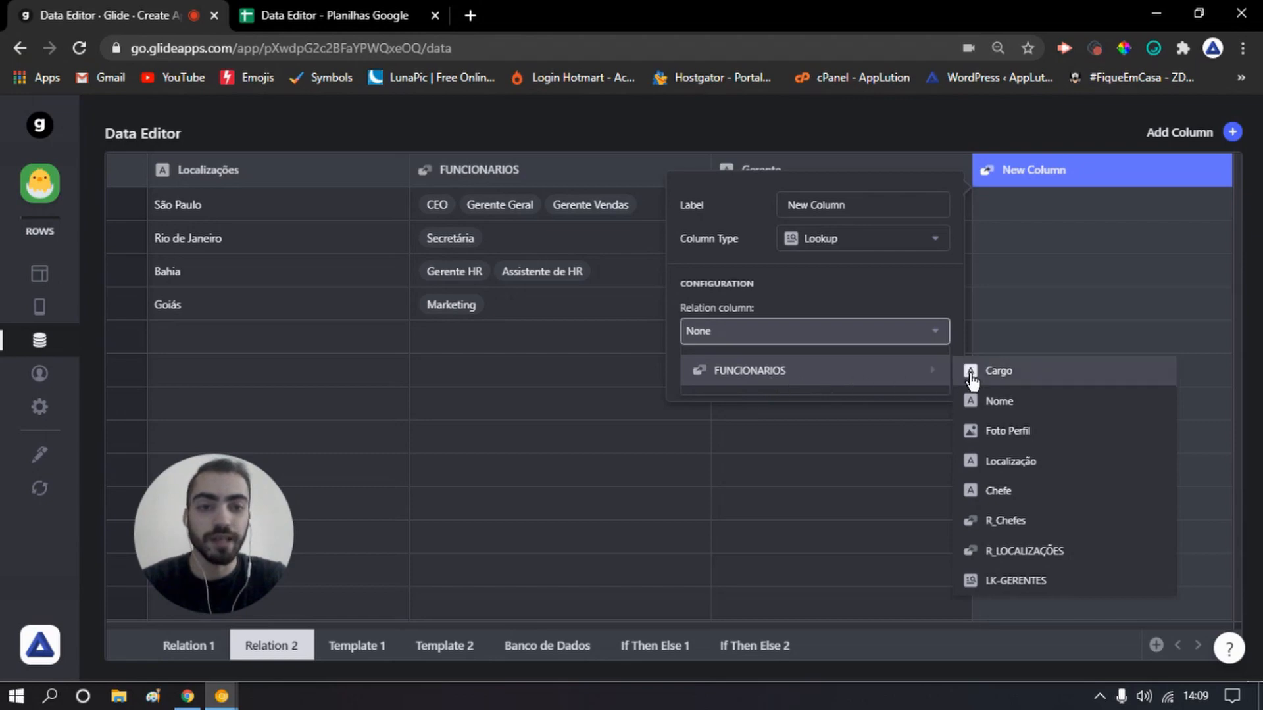
{"action": "left_click", "coordinate": [1016, 434]}
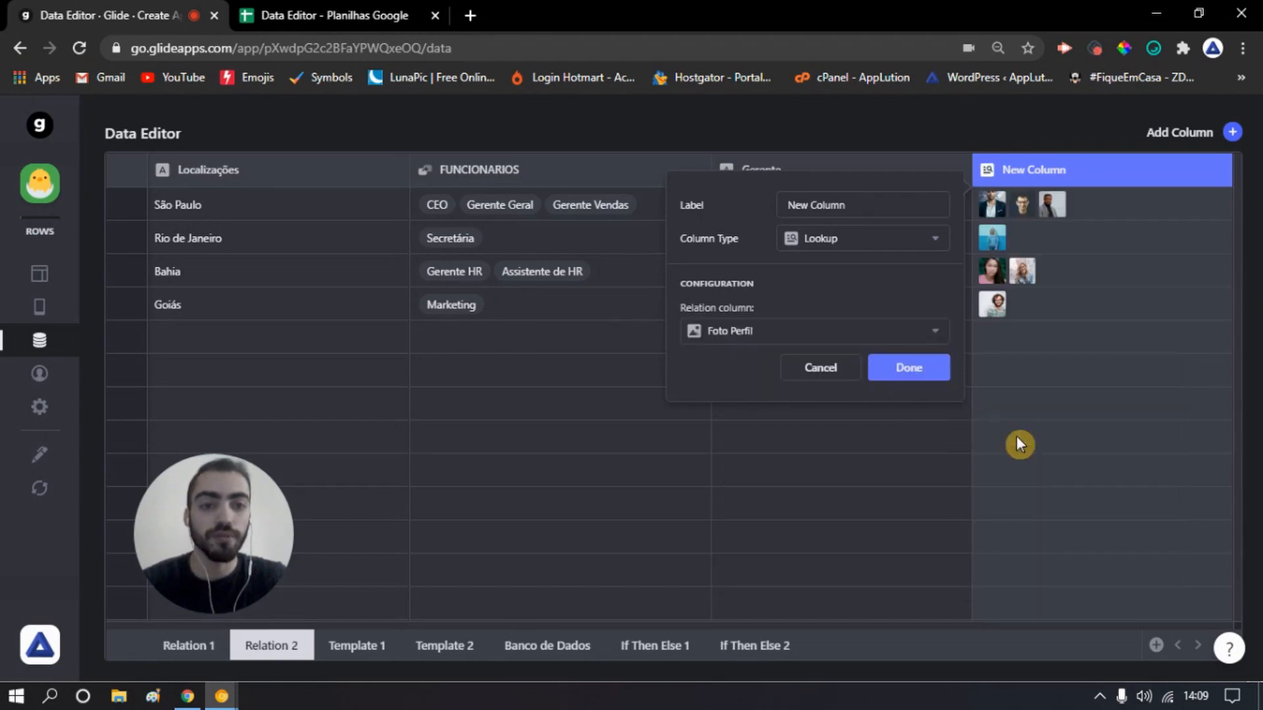
- Label the new lookup column FOTO FUNCIONARIOS and save it
{"action": "triple_click", "coordinate": [861, 205]}
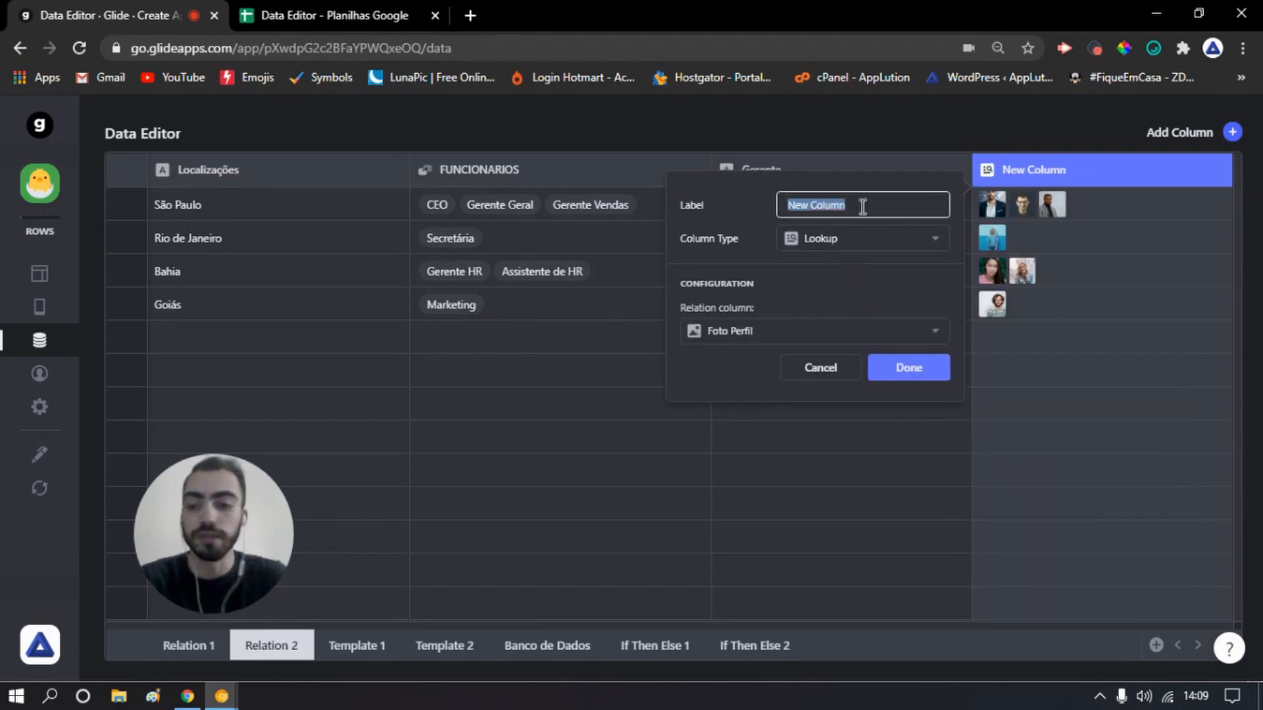
{"action": "type", "text": "FOTO"}
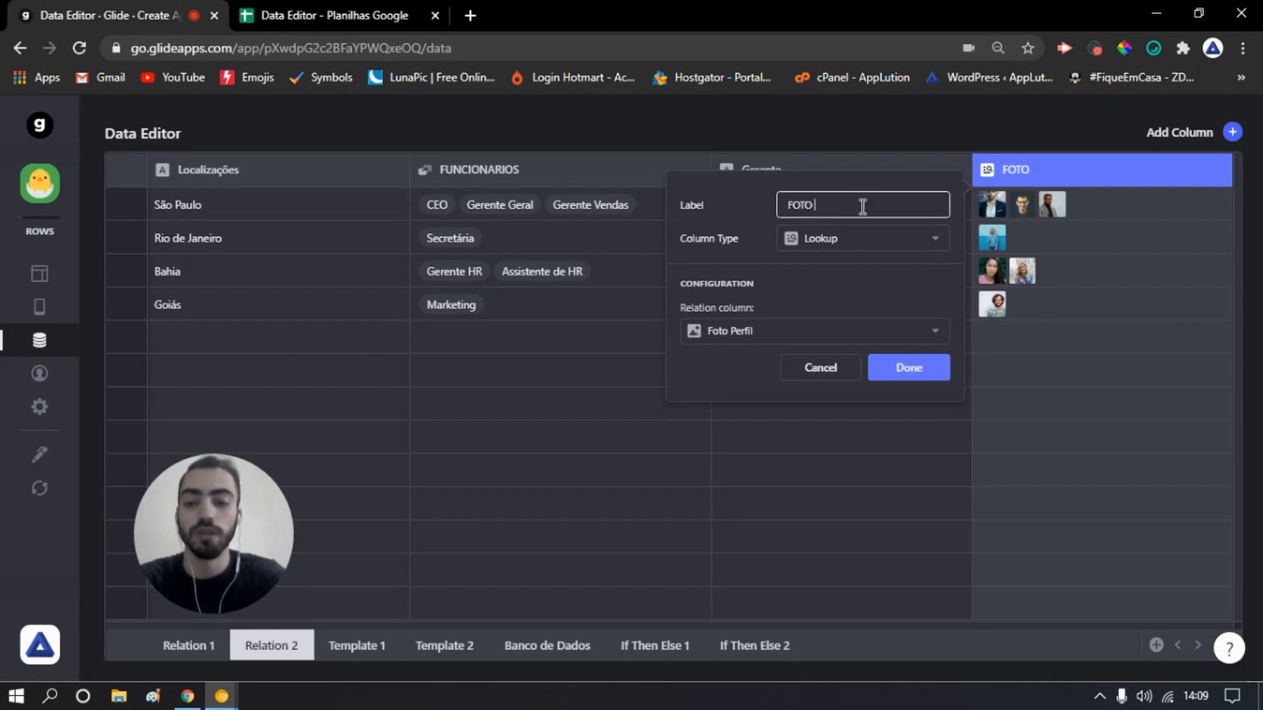
{"action": "type", "text": " FUNCIONARIOS"}
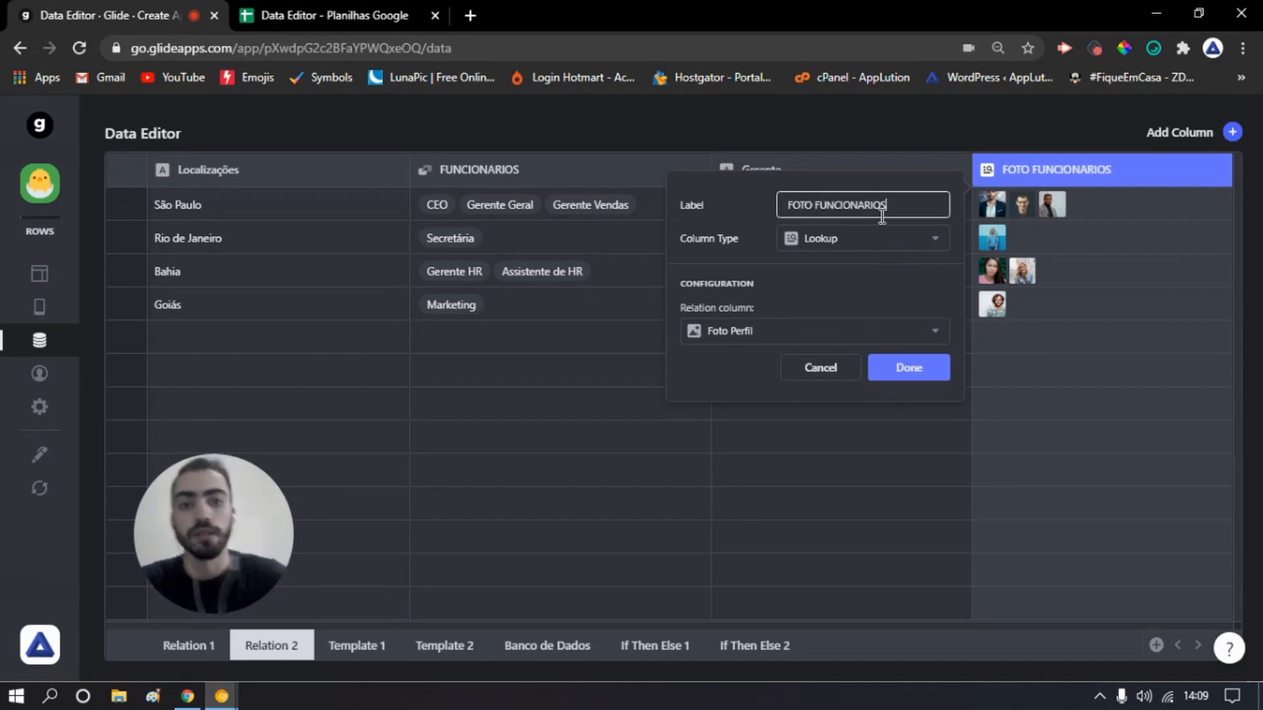
{"action": "left_click", "coordinate": [919, 373]}
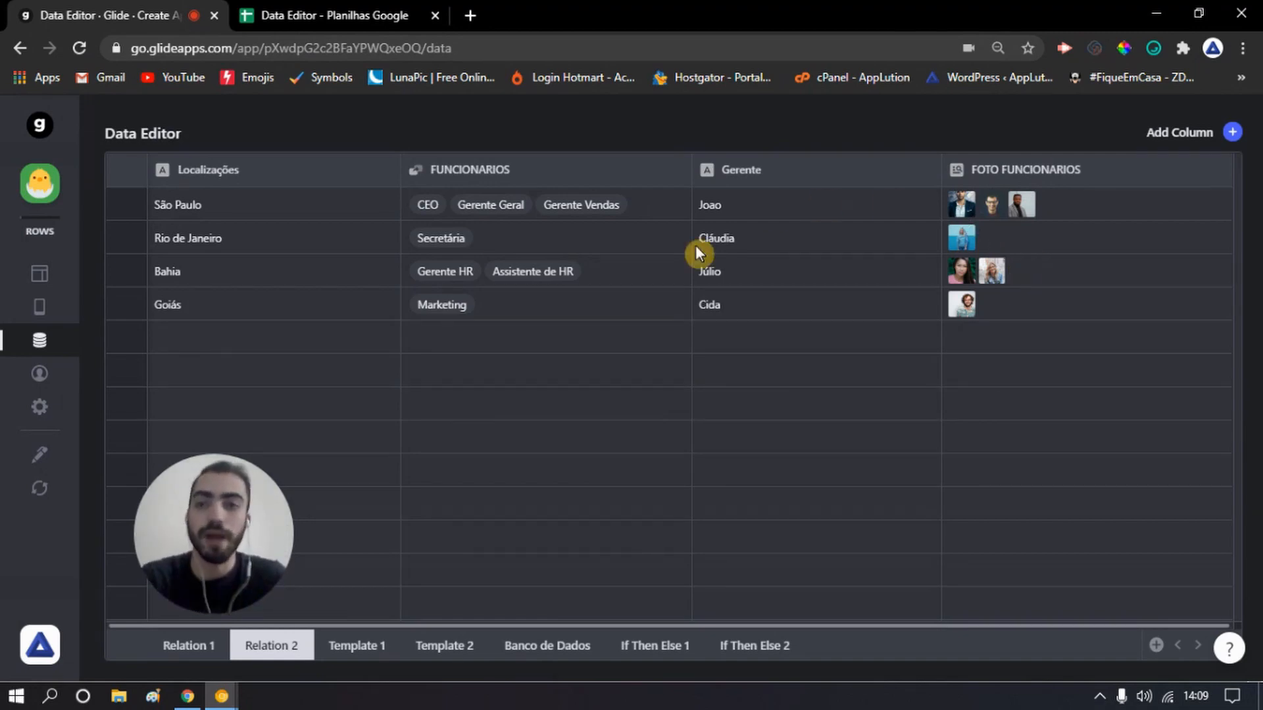
- Add an Image component to the São Paulo detail screen of the Relation 2 tab, keeping FOTO FUNCIONARIOS as its image source
{"action": "left_click", "coordinate": [40, 273]}
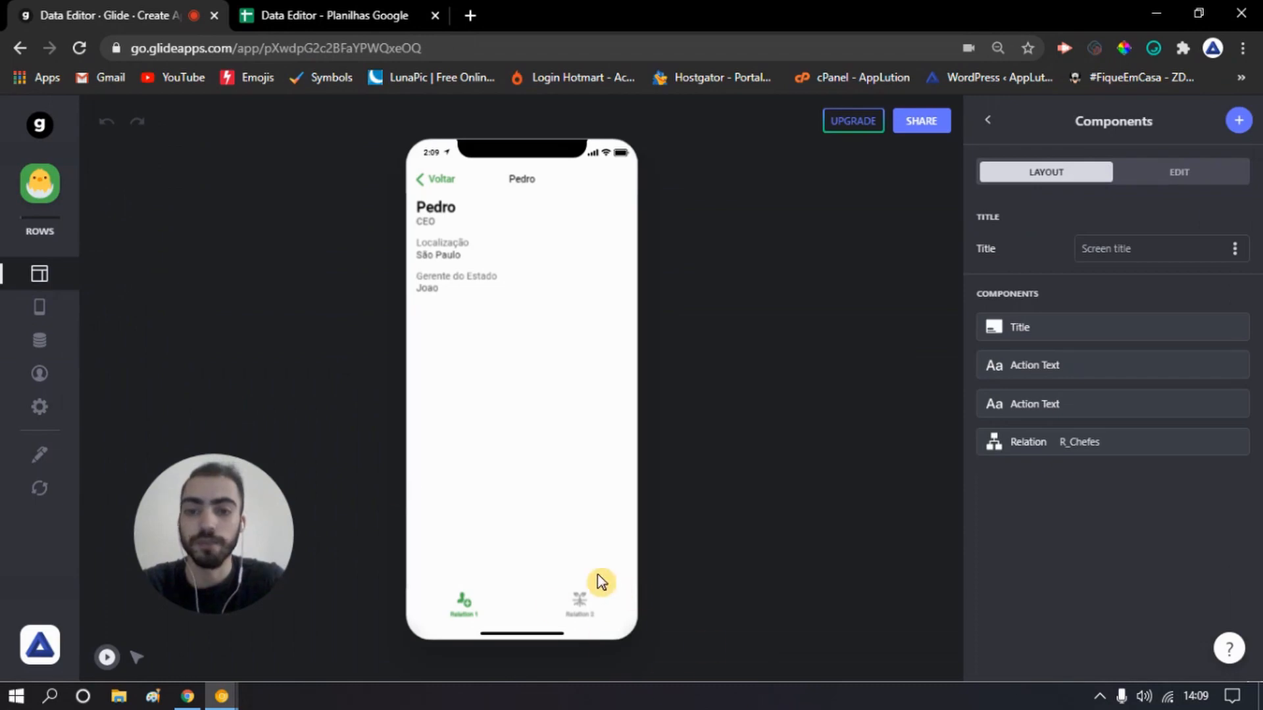
{"action": "left_click", "coordinate": [578, 604]}
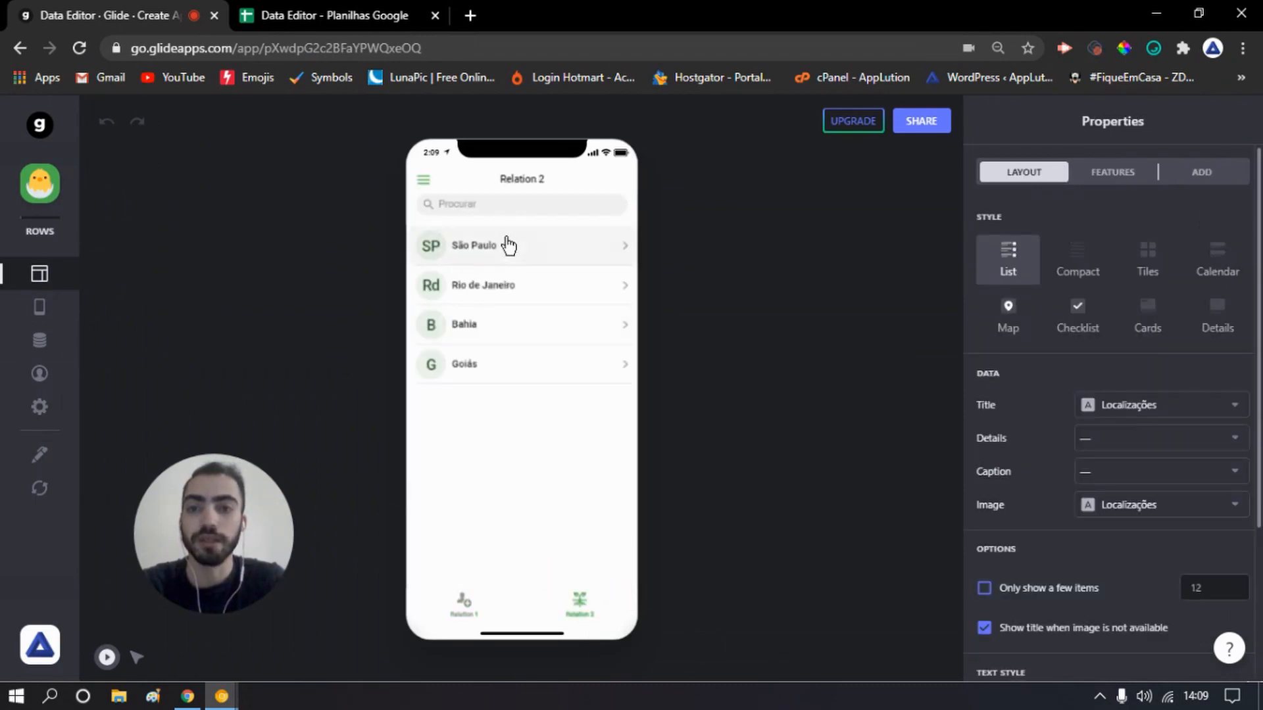
{"action": "left_click", "coordinate": [515, 258]}
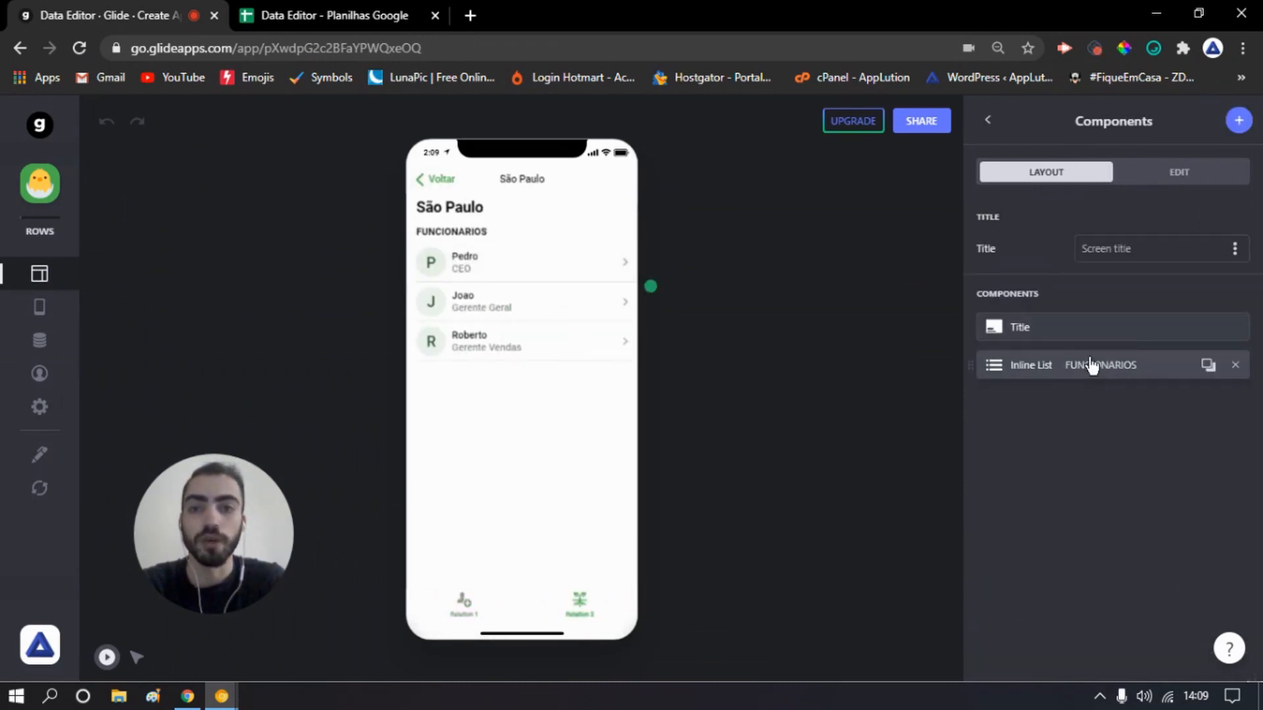
{"action": "left_click", "coordinate": [1238, 121]}
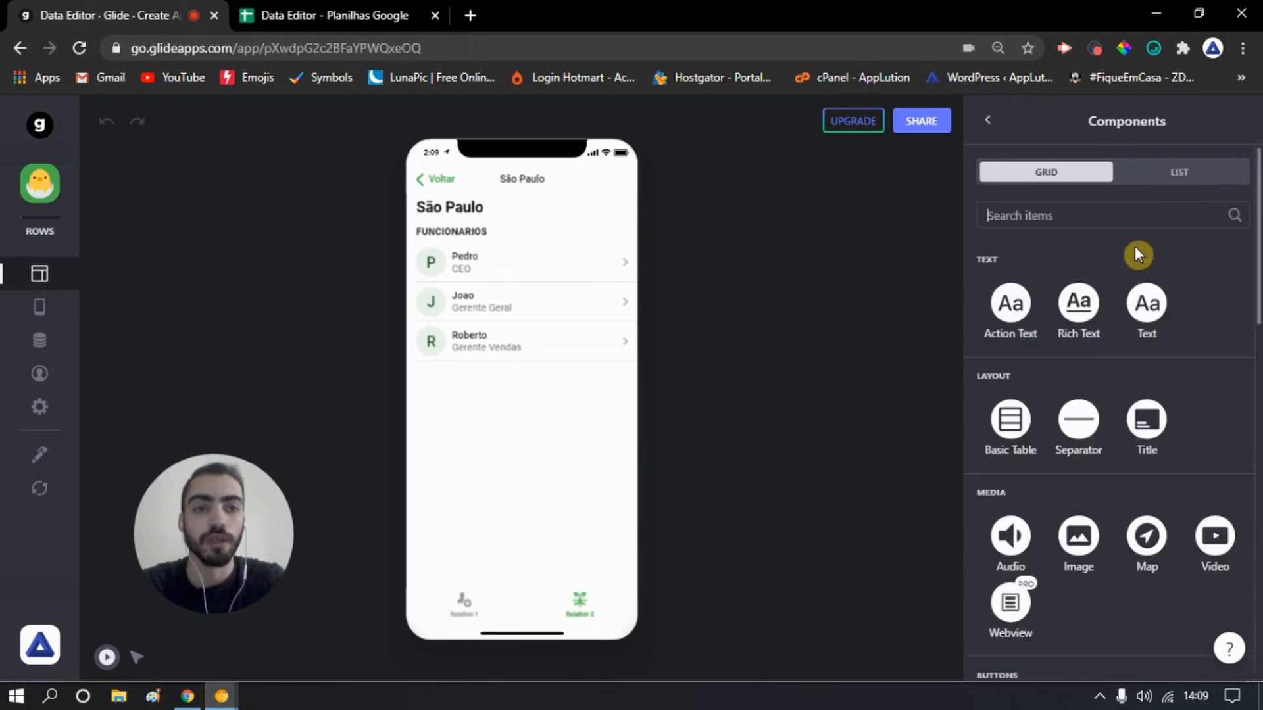
{"action": "left_click", "coordinate": [1079, 540]}
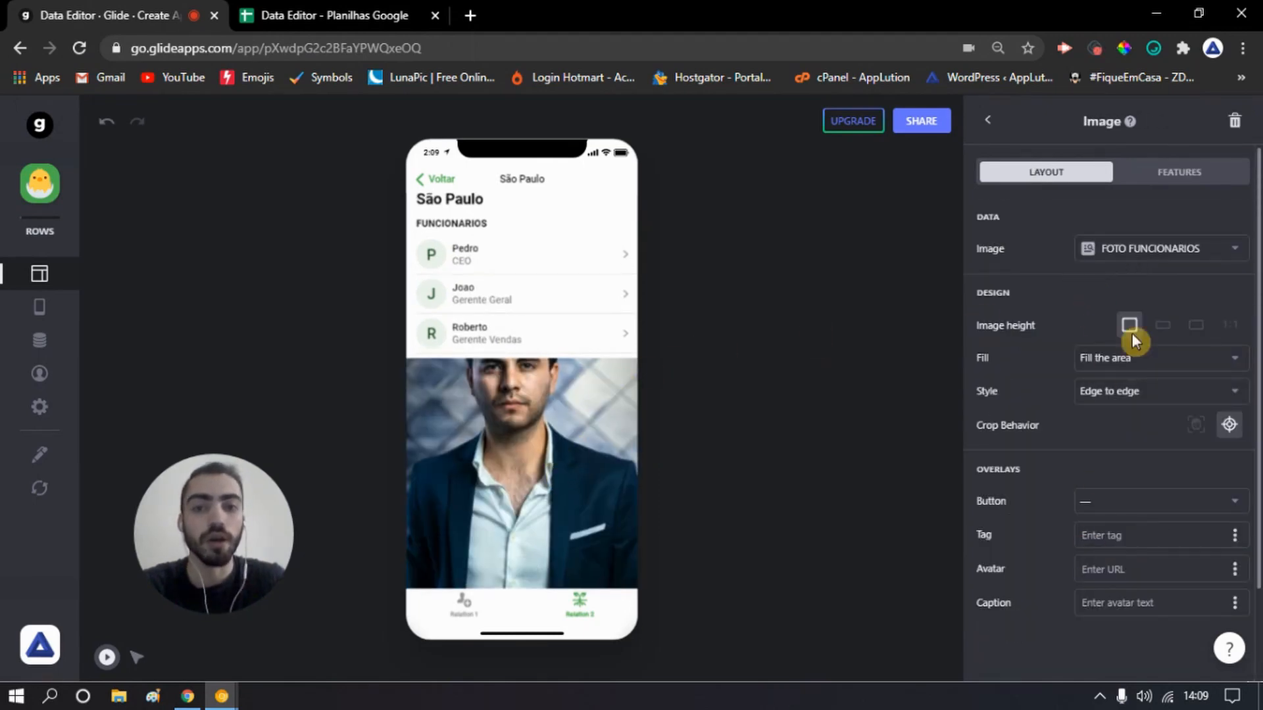
{"action": "left_click", "coordinate": [1123, 260]}
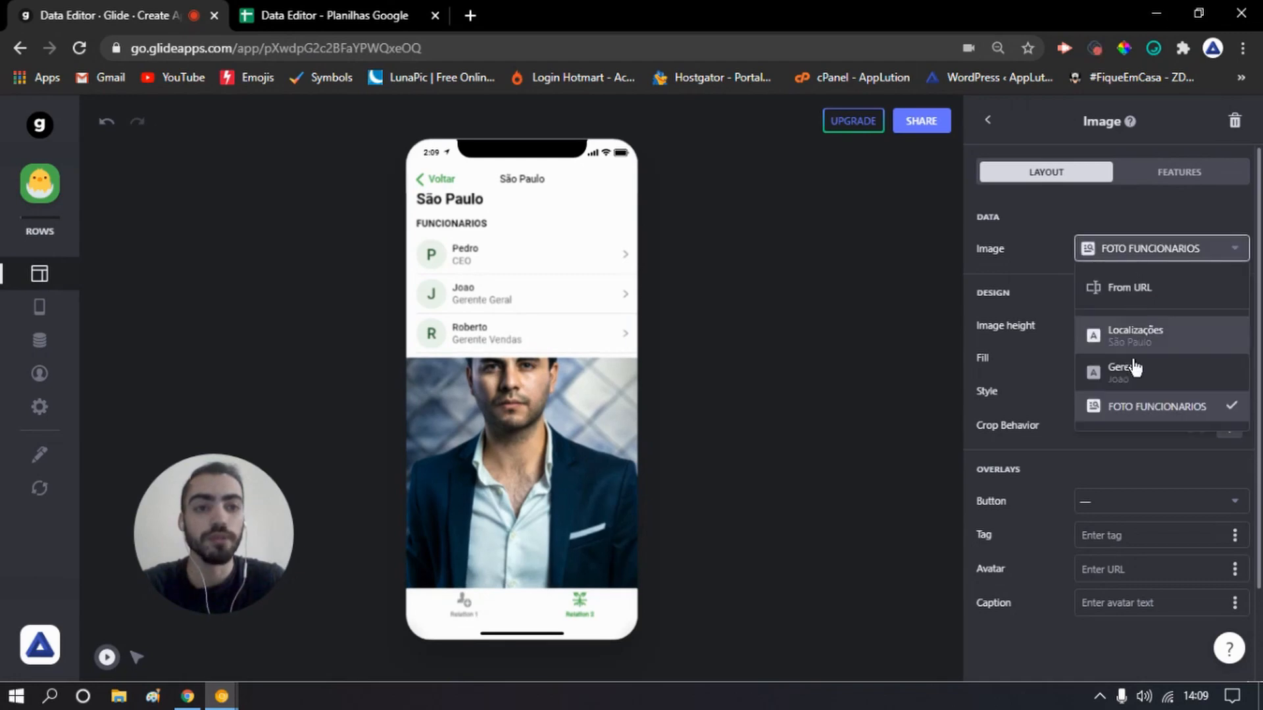
{"action": "left_click", "coordinate": [1161, 261]}
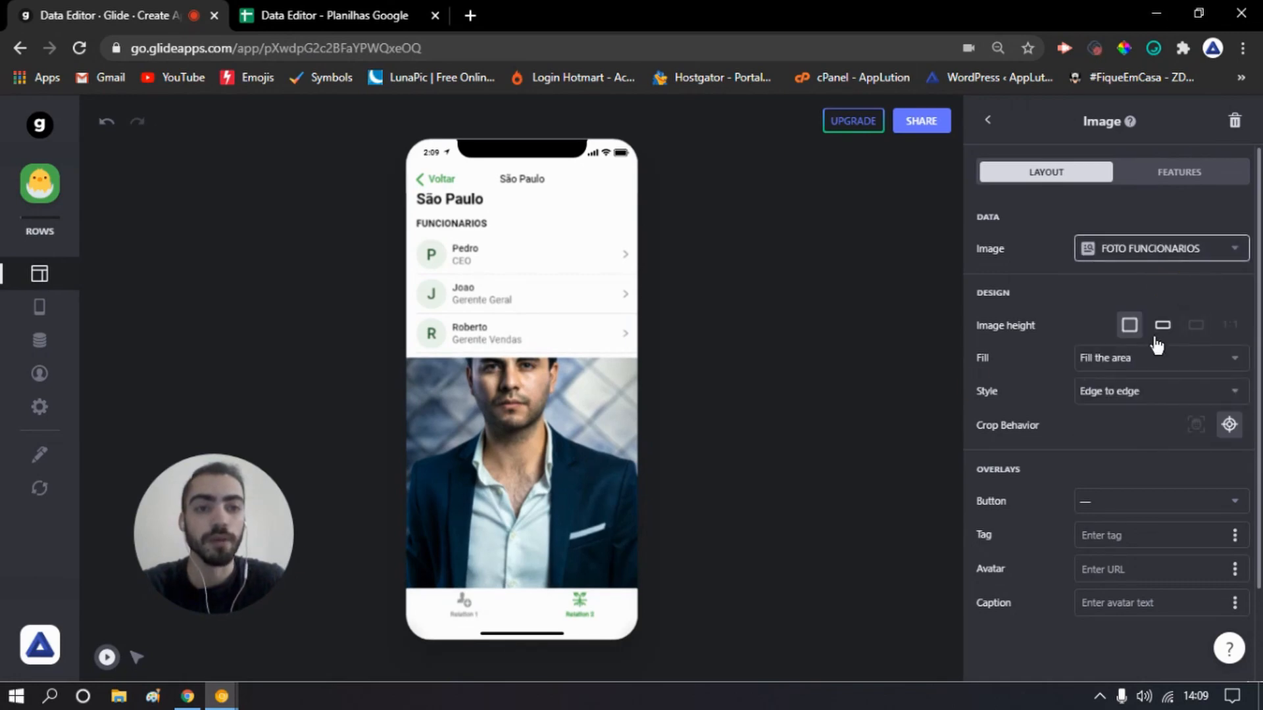
{"action": "left_click", "coordinate": [364, 545]}
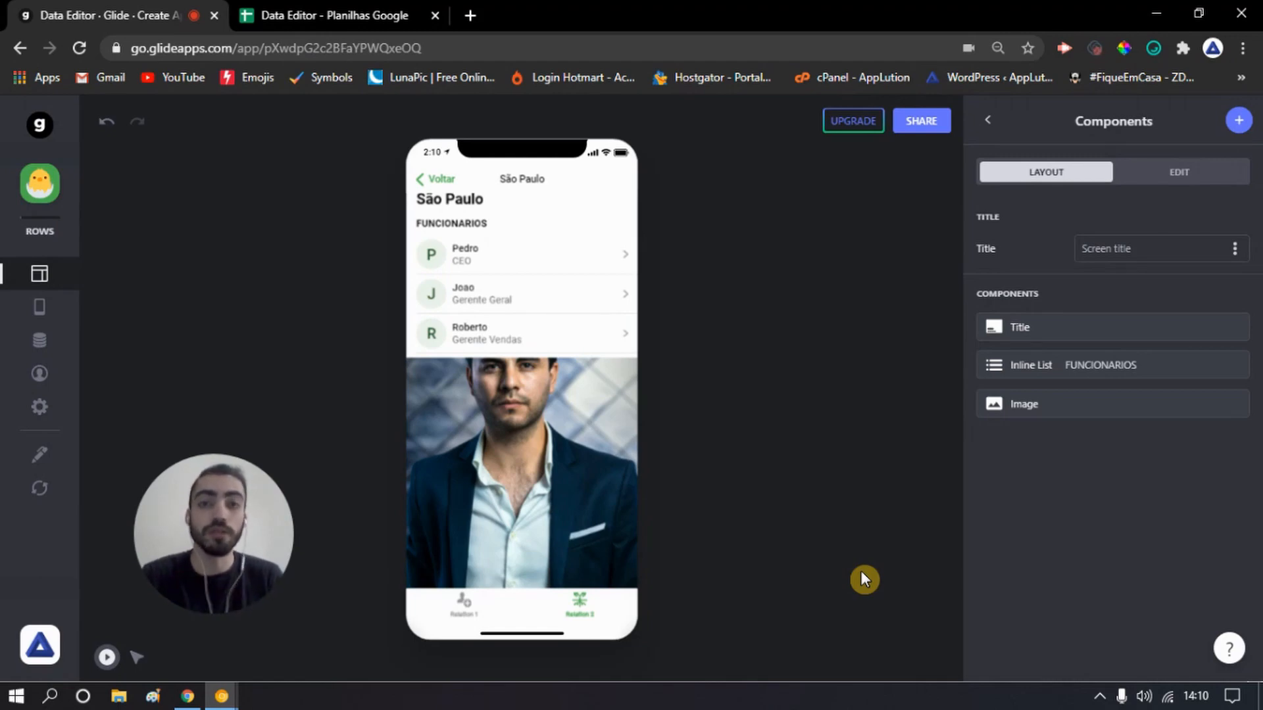
- Reopen the FOTO FUNCIONARIOS column's settings in the Relation 2 data table and change its label to NOMES FUNCIONARIOS
{"action": "left_click", "coordinate": [68, 349]}
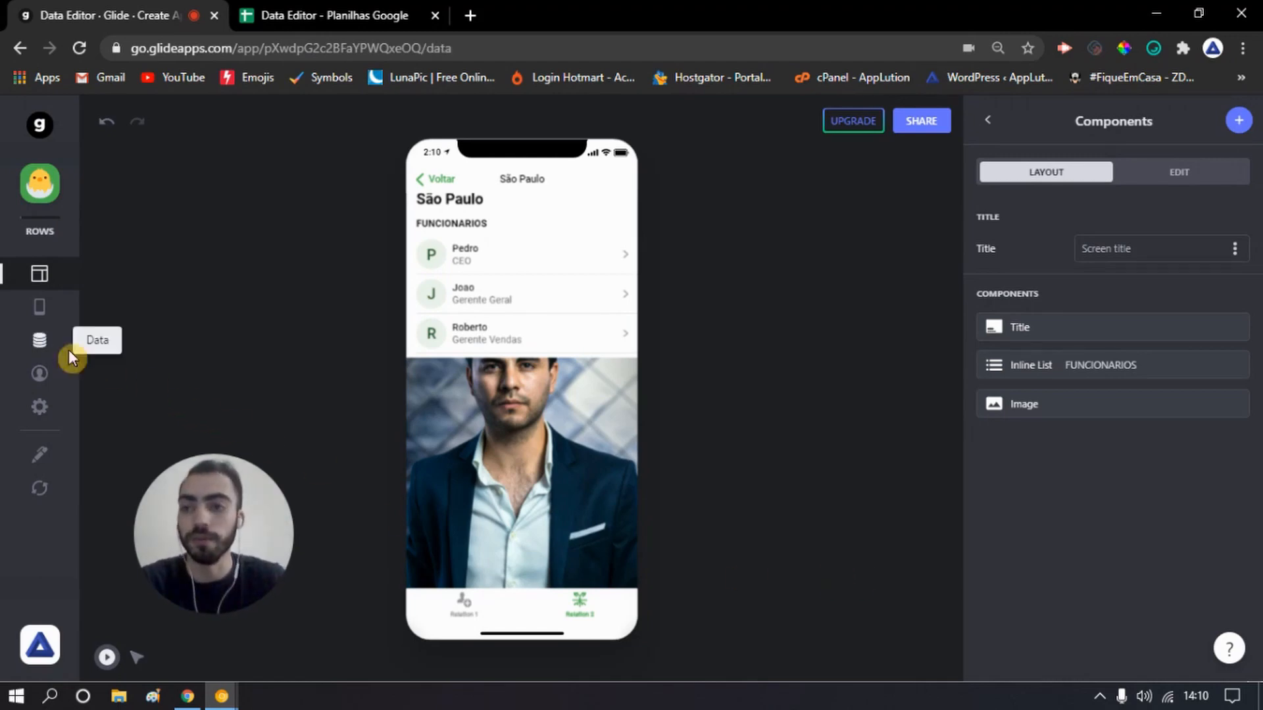
{"action": "left_click", "coordinate": [1019, 172]}
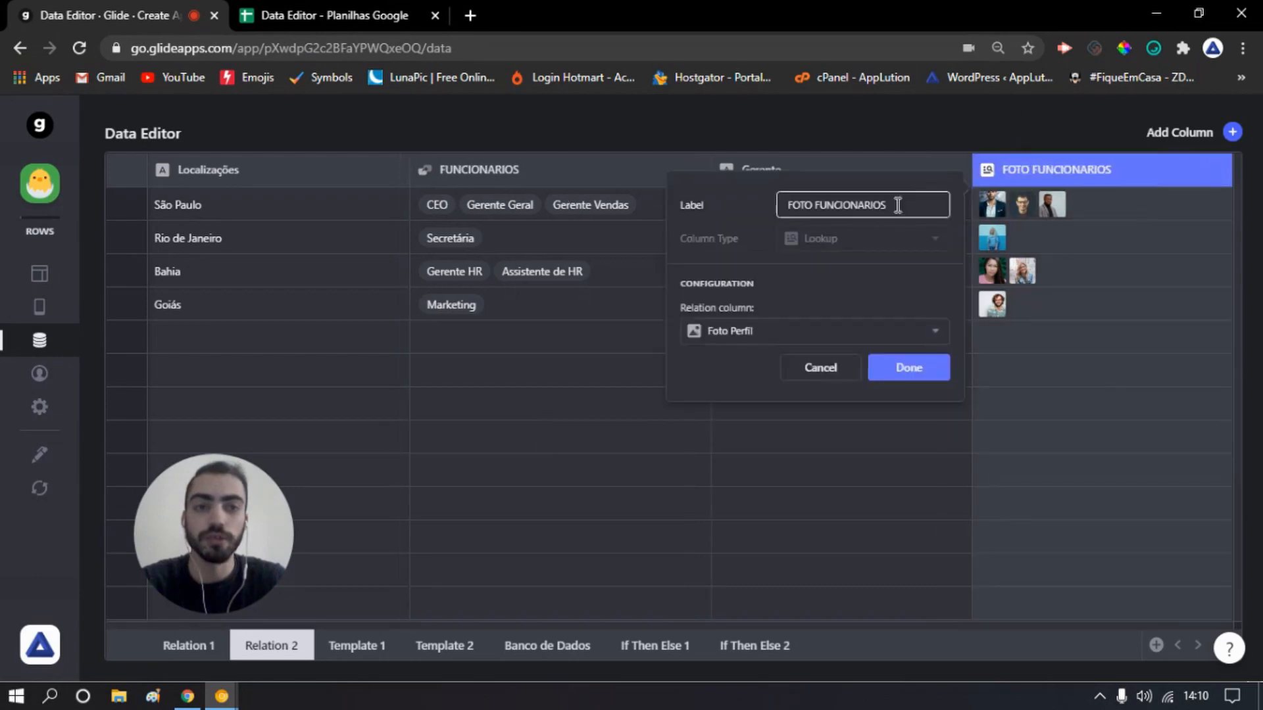
{"action": "double_click", "coordinate": [798, 203]}
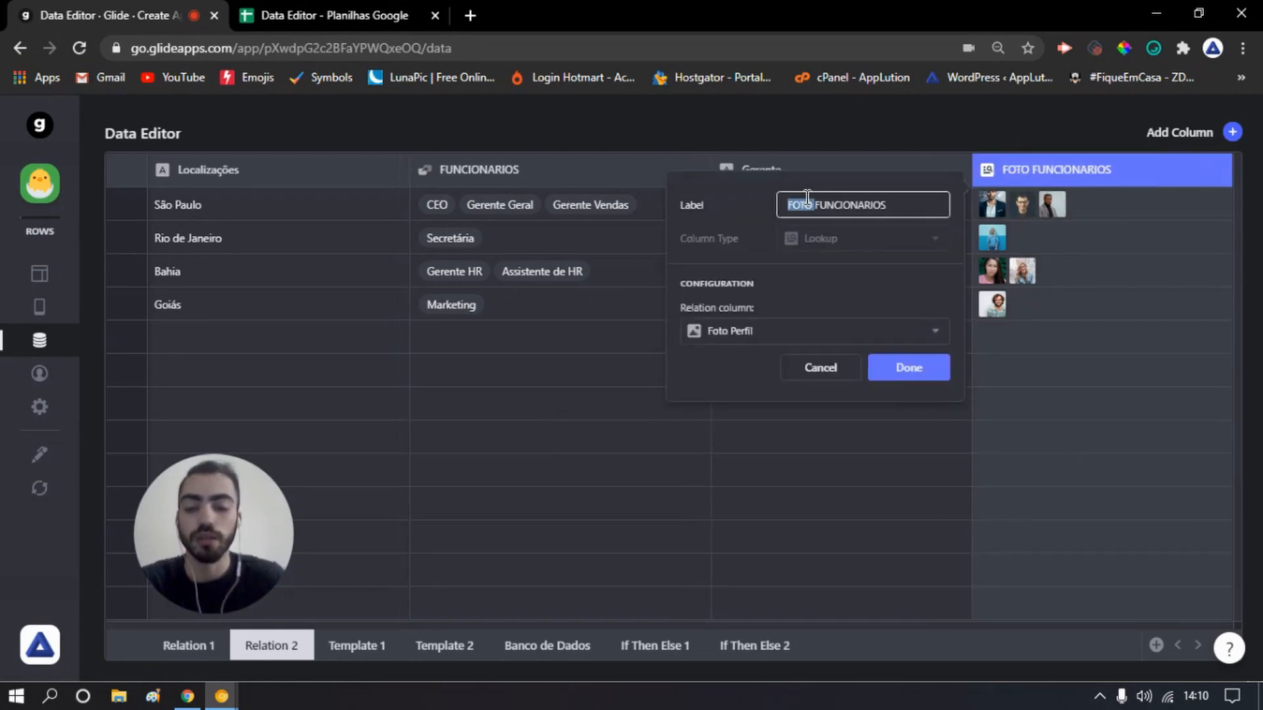
{"action": "type", "text": "NOMES"}
{"action": "left_click", "coordinate": [746, 363]}
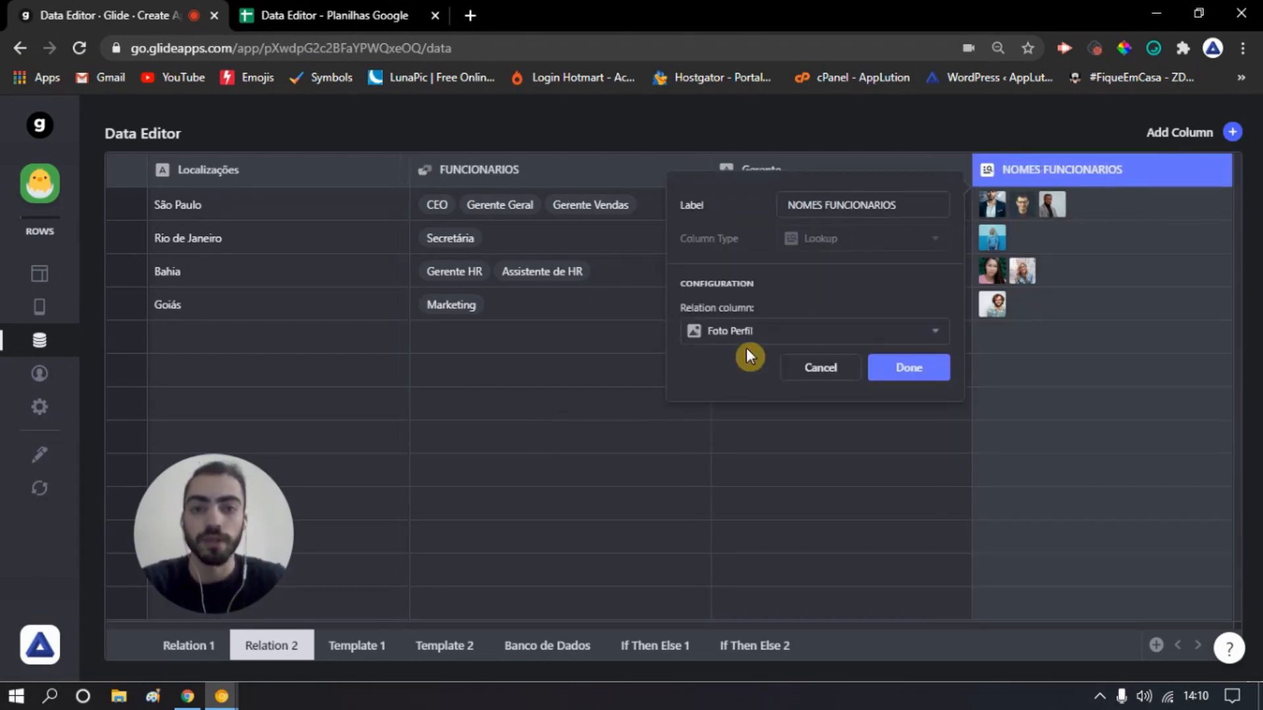
- Switch the lookup to the Nome column through the FUNCIONARIOS relation and save the column
{"action": "left_click", "coordinate": [749, 331]}
{"action": "mouse_move", "coordinate": [752, 369]}
{"action": "left_click", "coordinate": [1010, 402]}
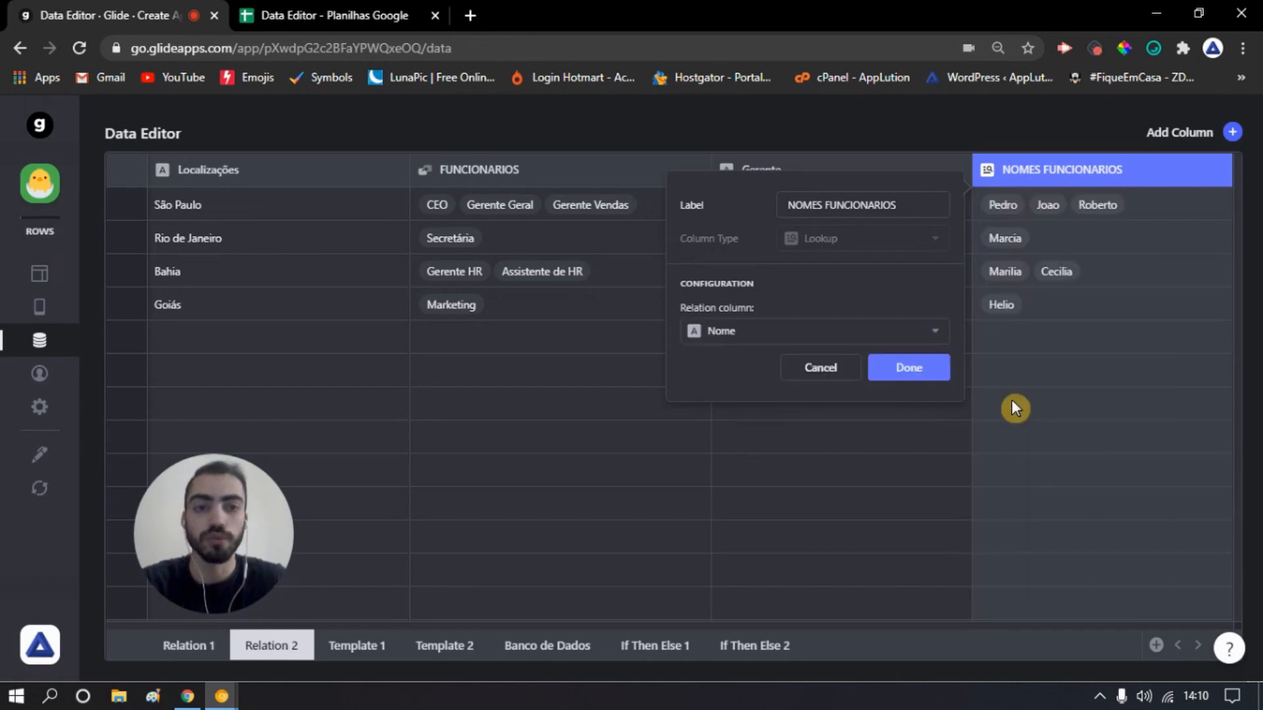
{"action": "left_click", "coordinate": [896, 371]}
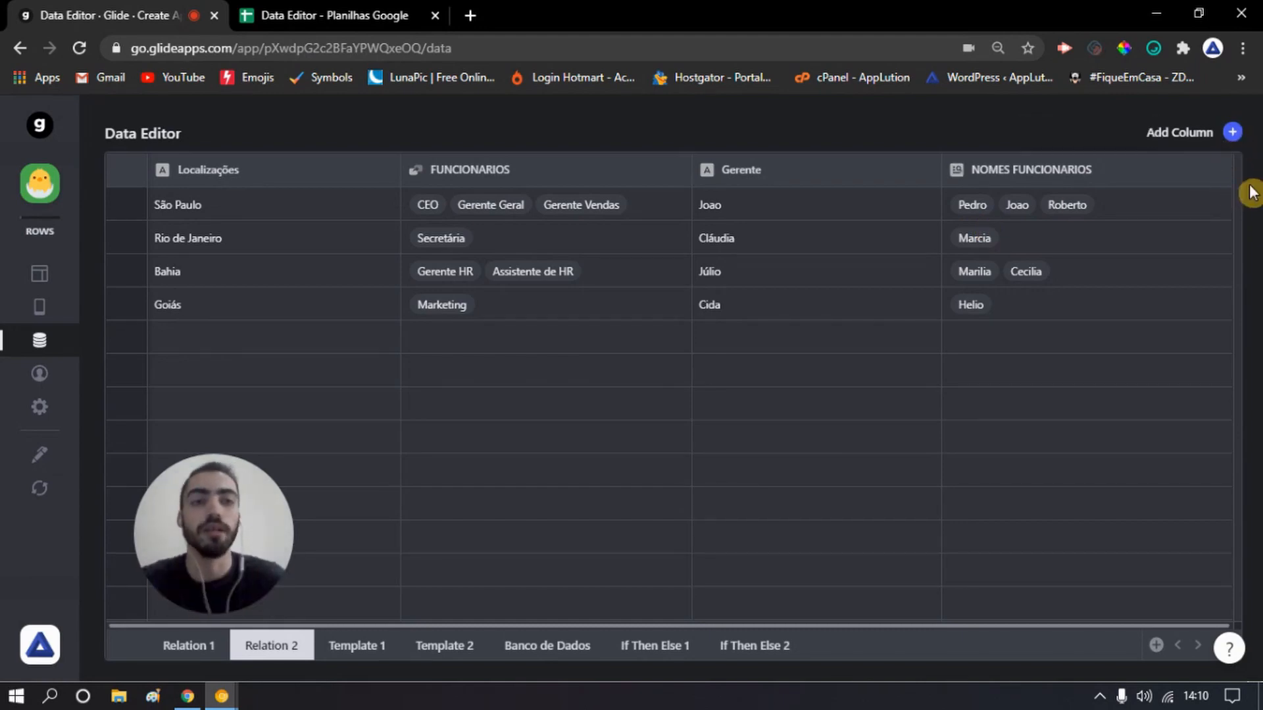
- Try a new Relation column in Relation 2 that matches NOMES FUNCIONARIOS to Nome in Relation 1, with multiple matches
{"action": "left_click", "coordinate": [1231, 133]}
{"action": "left_click", "coordinate": [928, 241]}
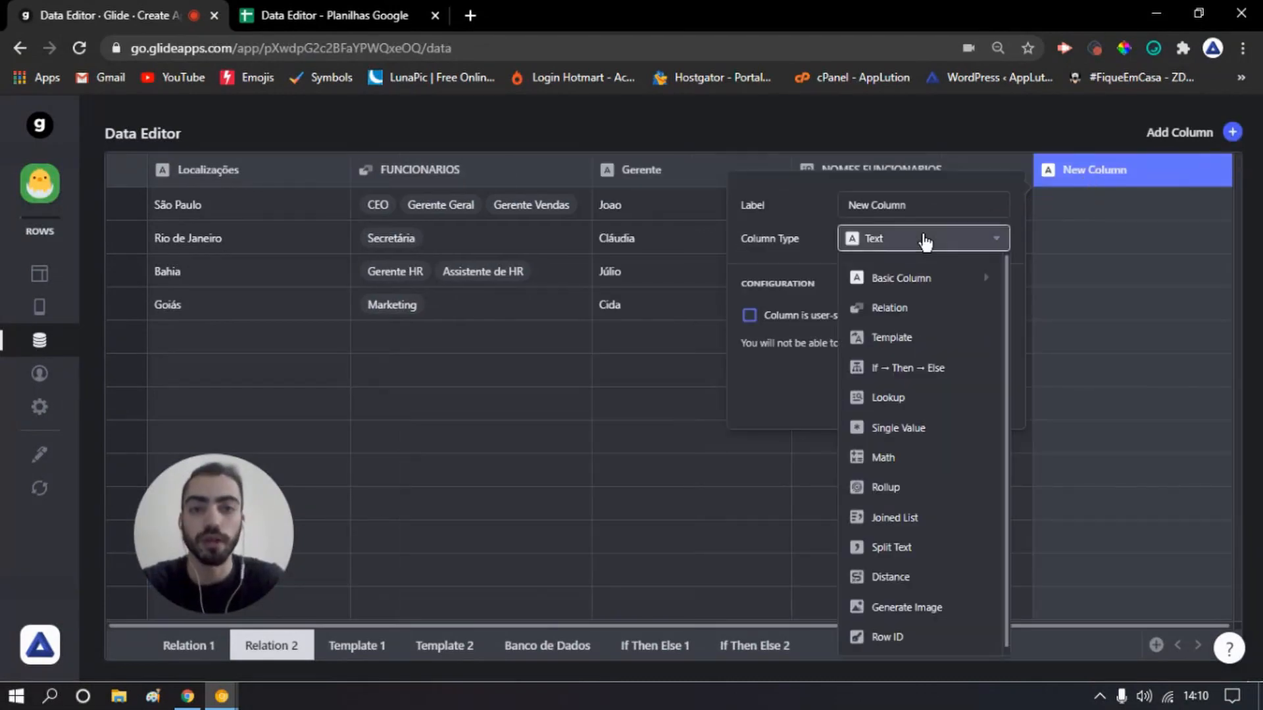
{"action": "left_click", "coordinate": [912, 312]}
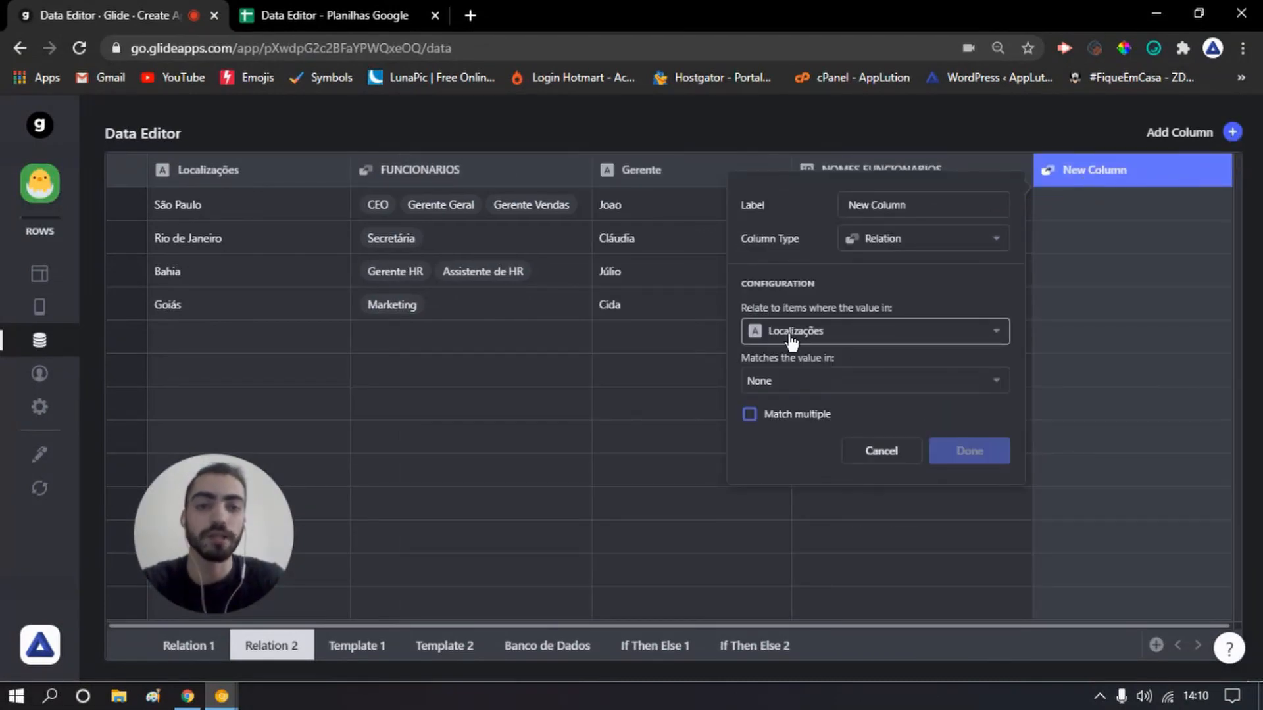
{"action": "left_click", "coordinate": [825, 340]}
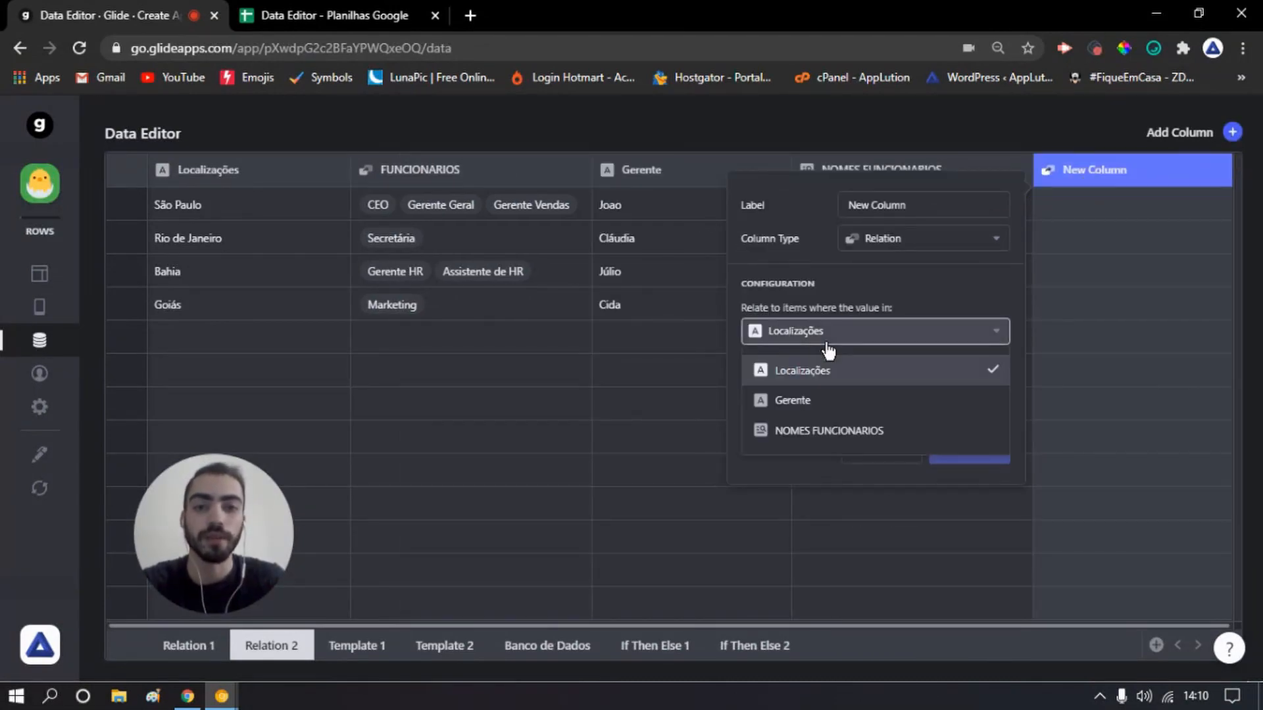
{"action": "left_click", "coordinate": [815, 432]}
{"action": "left_click", "coordinate": [810, 384]}
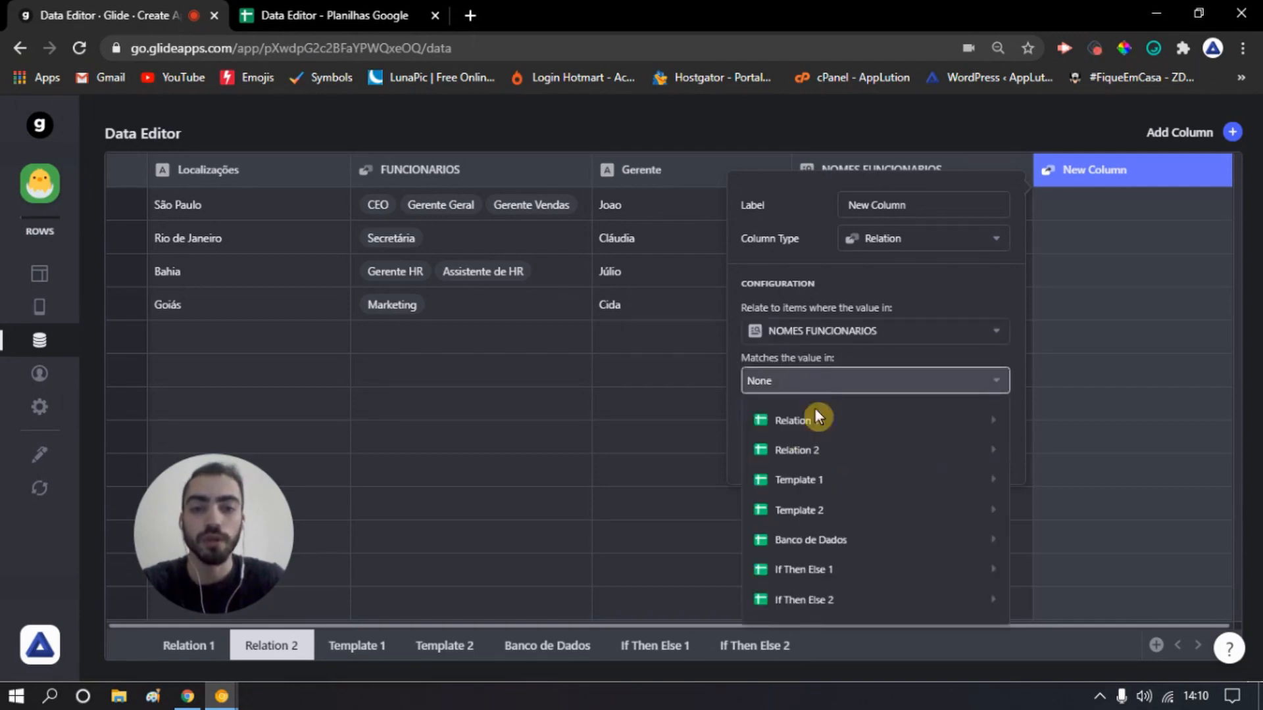
{"action": "mouse_move", "coordinate": [815, 418]}
{"action": "left_click", "coordinate": [1059, 446]}
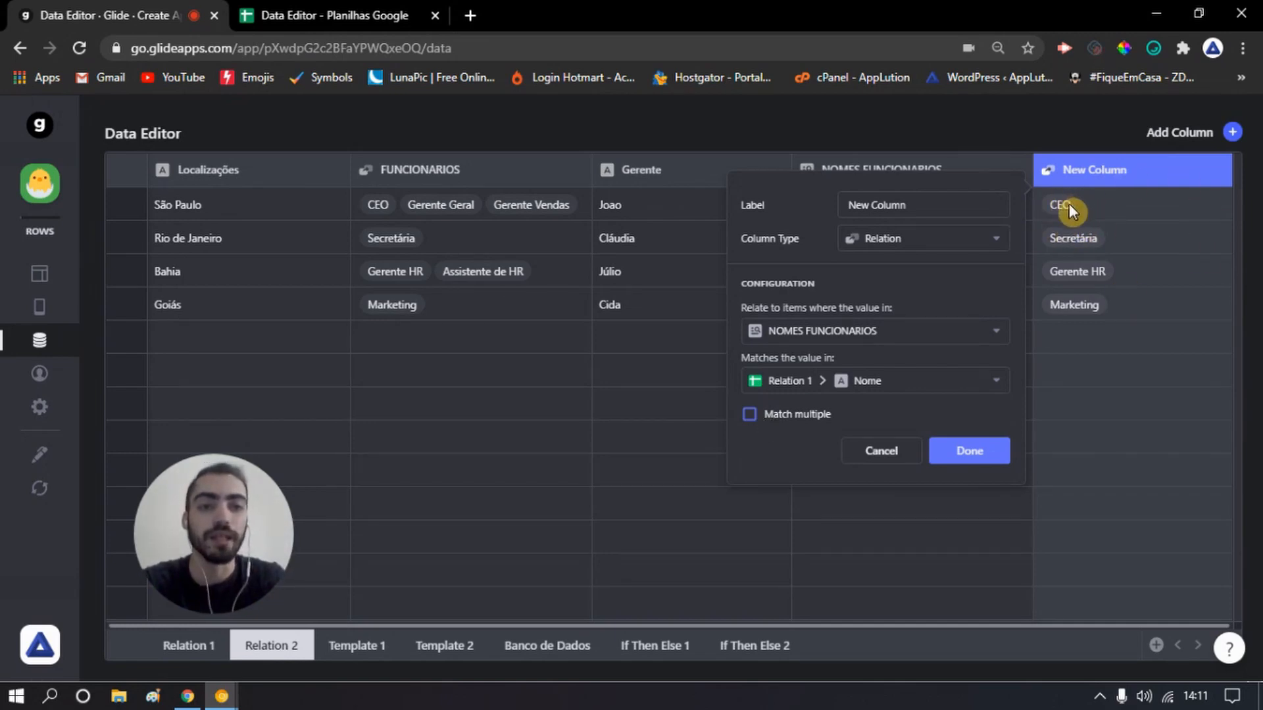
{"action": "left_click", "coordinate": [778, 417]}
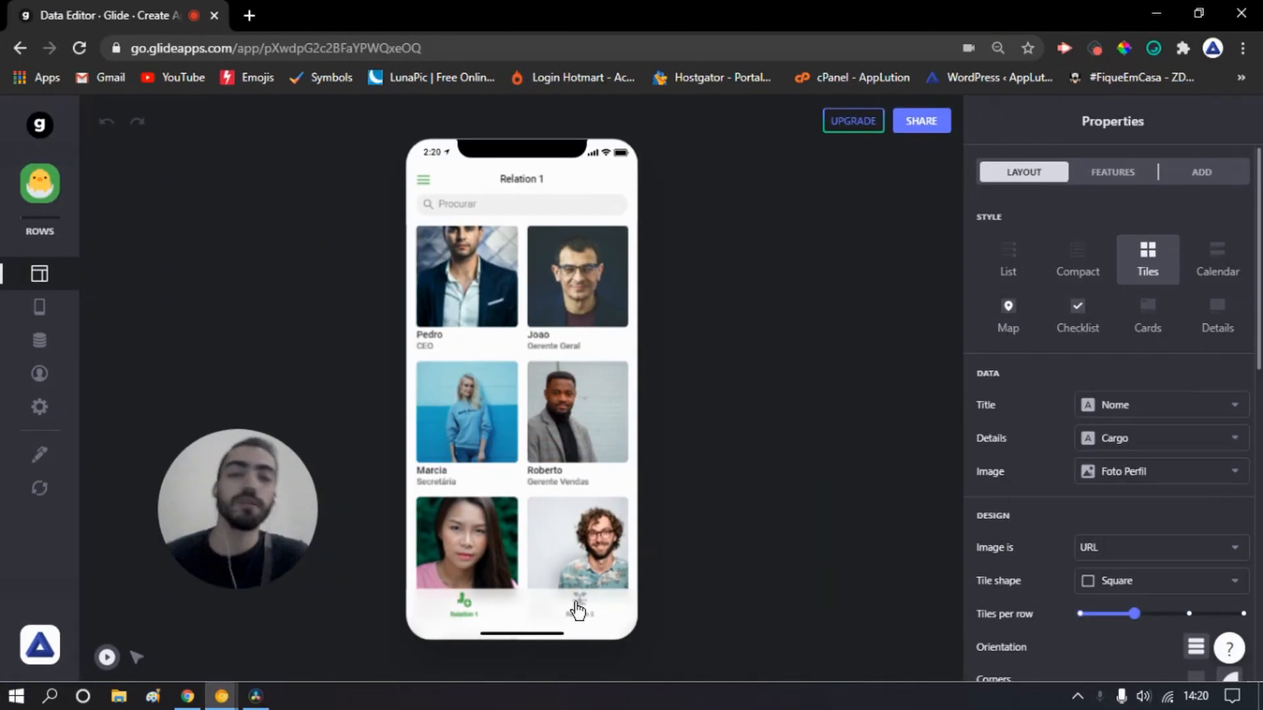
- Open the São Paulo detail screen from the Relation 2 tab of the app preview
{"action": "left_click", "coordinate": [579, 608]}
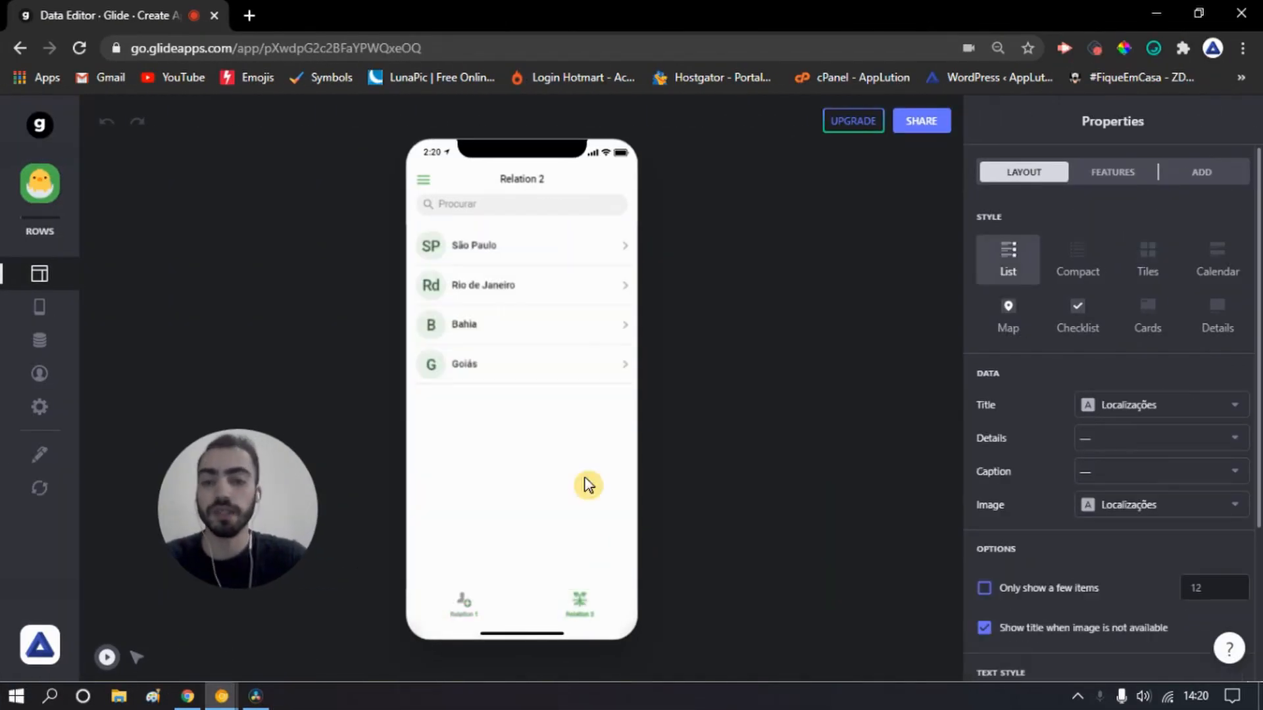
{"action": "left_click", "coordinate": [524, 261]}
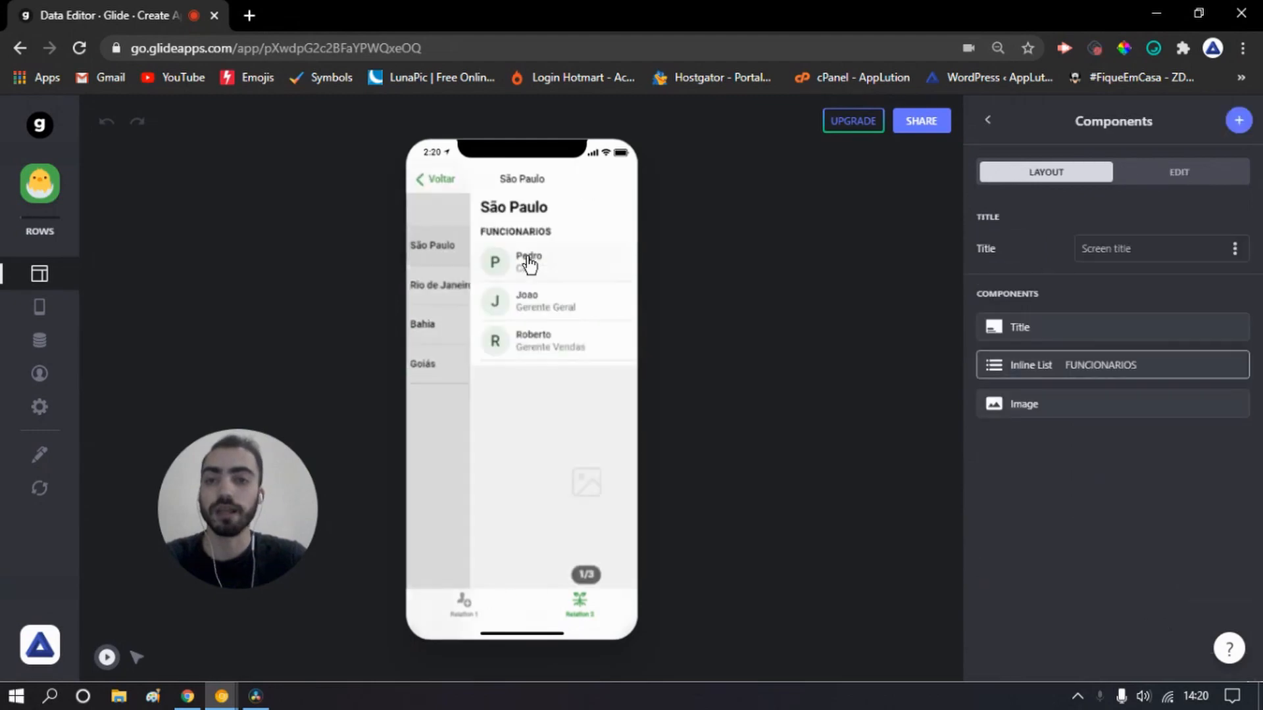
- Add a Text column labelled Choice to the Relation 2 data table
{"action": "left_click", "coordinate": [44, 342]}
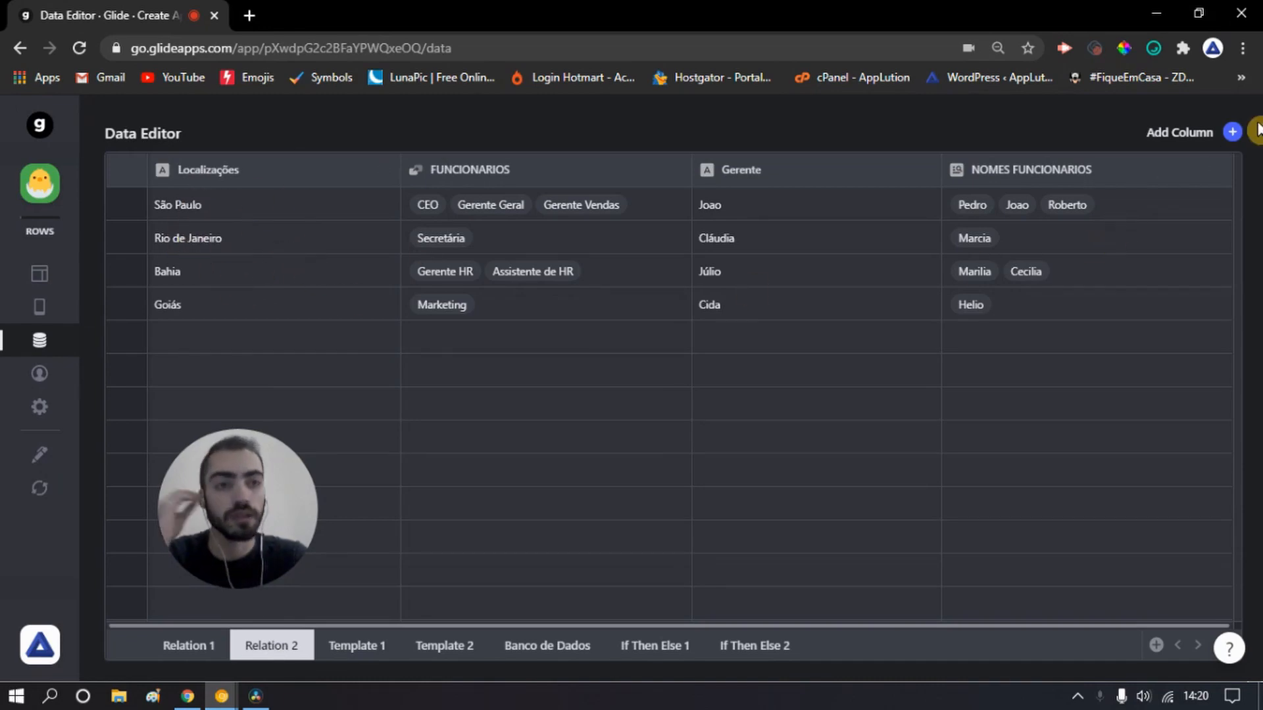
{"action": "left_click", "coordinate": [1231, 131]}
{"action": "left_click", "coordinate": [930, 198]}
{"action": "triple_click", "coordinate": [932, 200]}
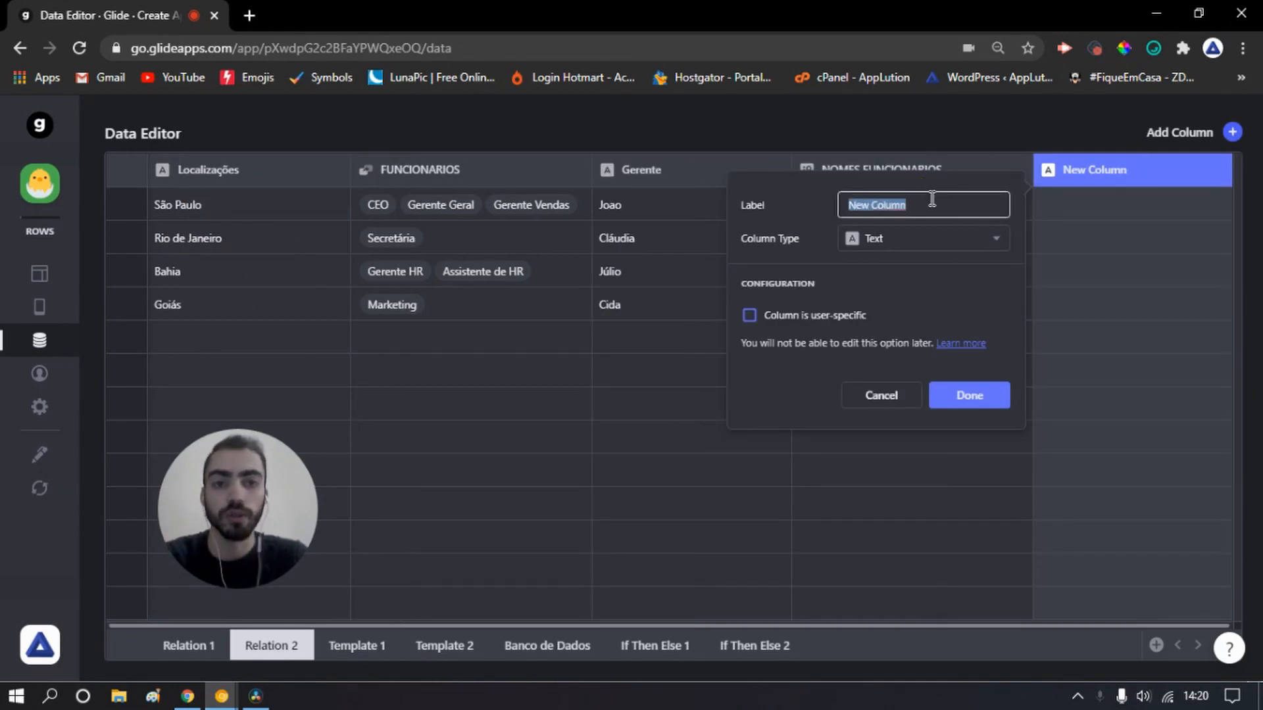
{"action": "type", "text": "Choice"}
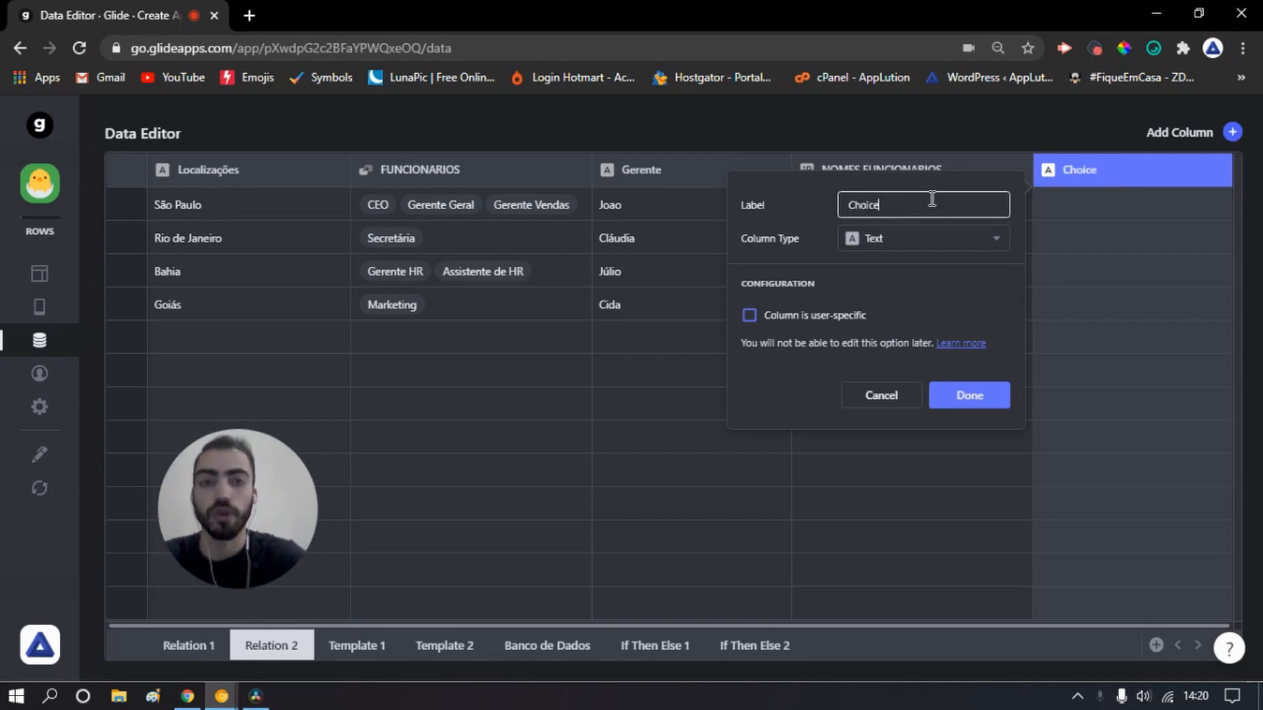
{"action": "left_click", "coordinate": [897, 254]}
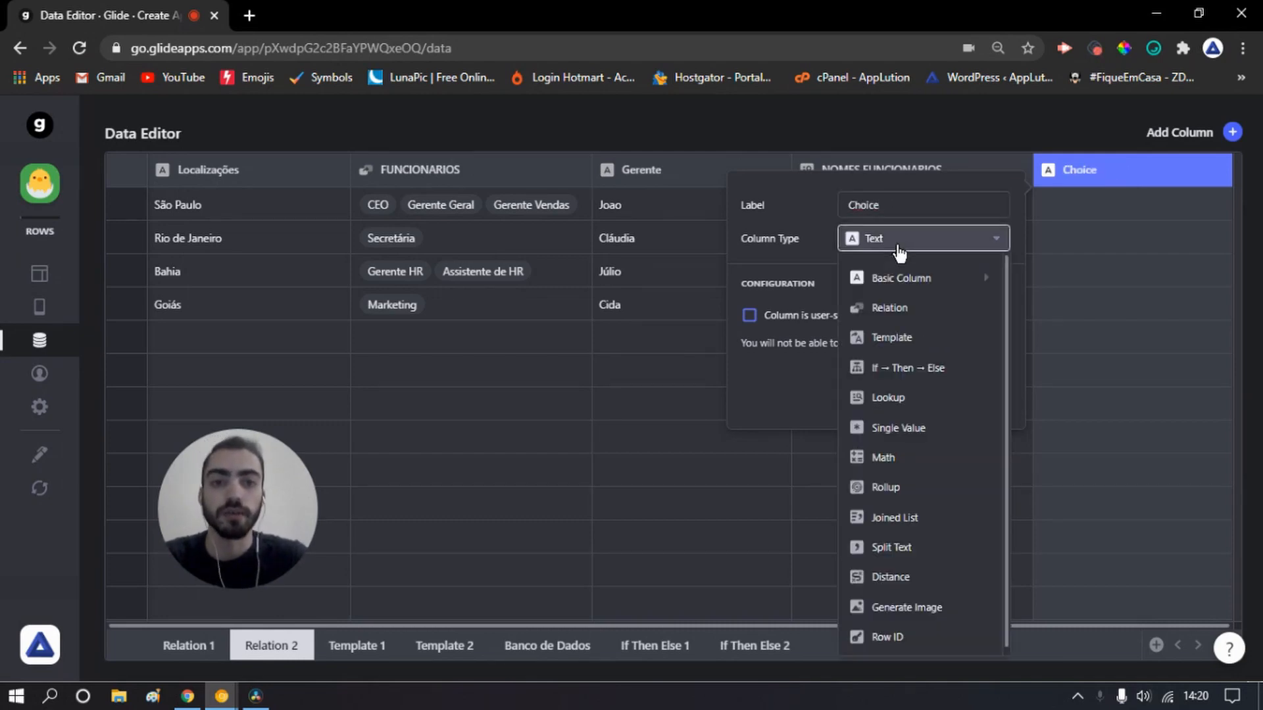
{"action": "left_click", "coordinate": [899, 253]}
{"action": "left_click", "coordinate": [967, 394]}
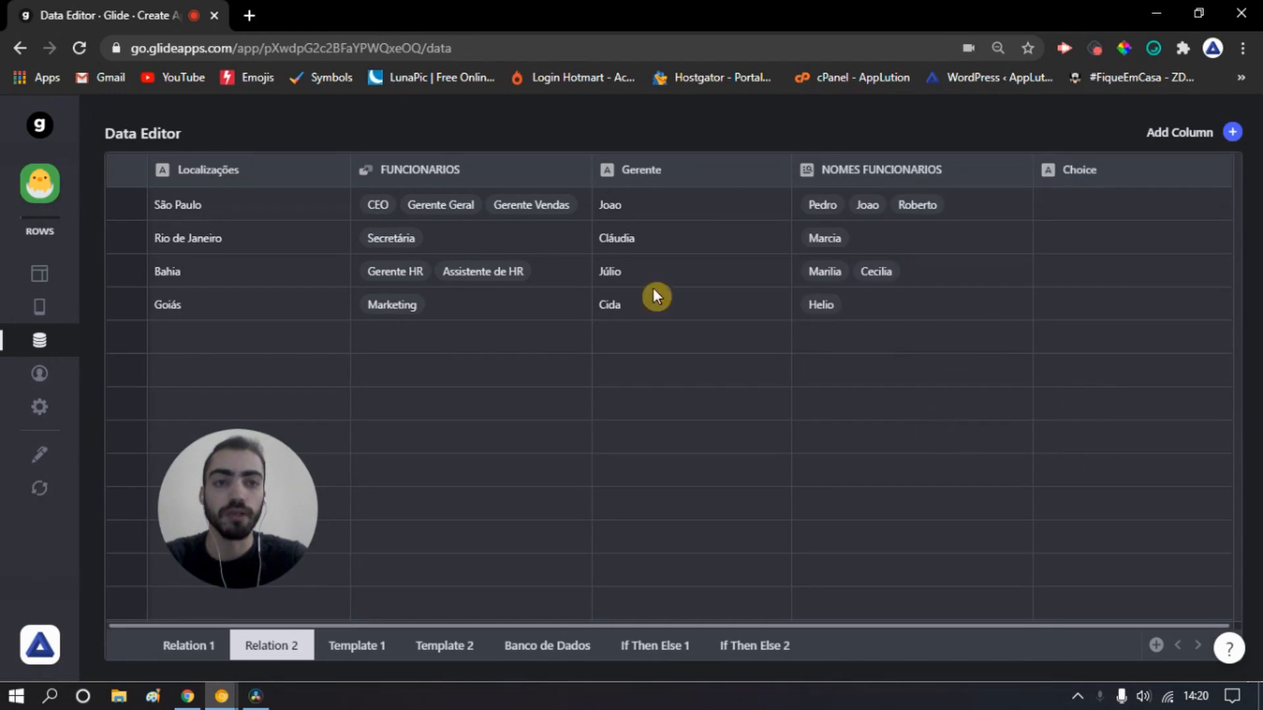
- Add a Choice component to the São Paulo detail screen and store its selection in the Choice column
{"action": "left_click", "coordinate": [41, 274]}
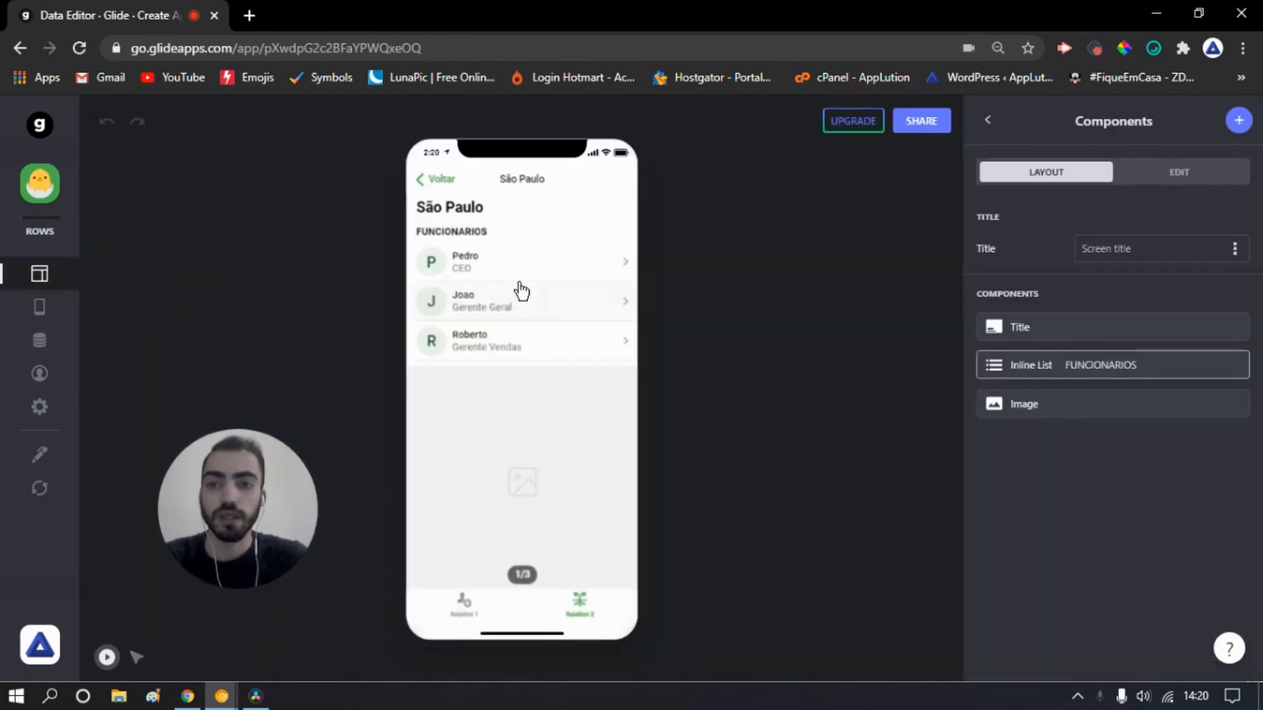
{"action": "left_click", "coordinate": [1238, 121]}
{"action": "type", "text": "d"}
{"action": "key", "text": "BackSpace"}
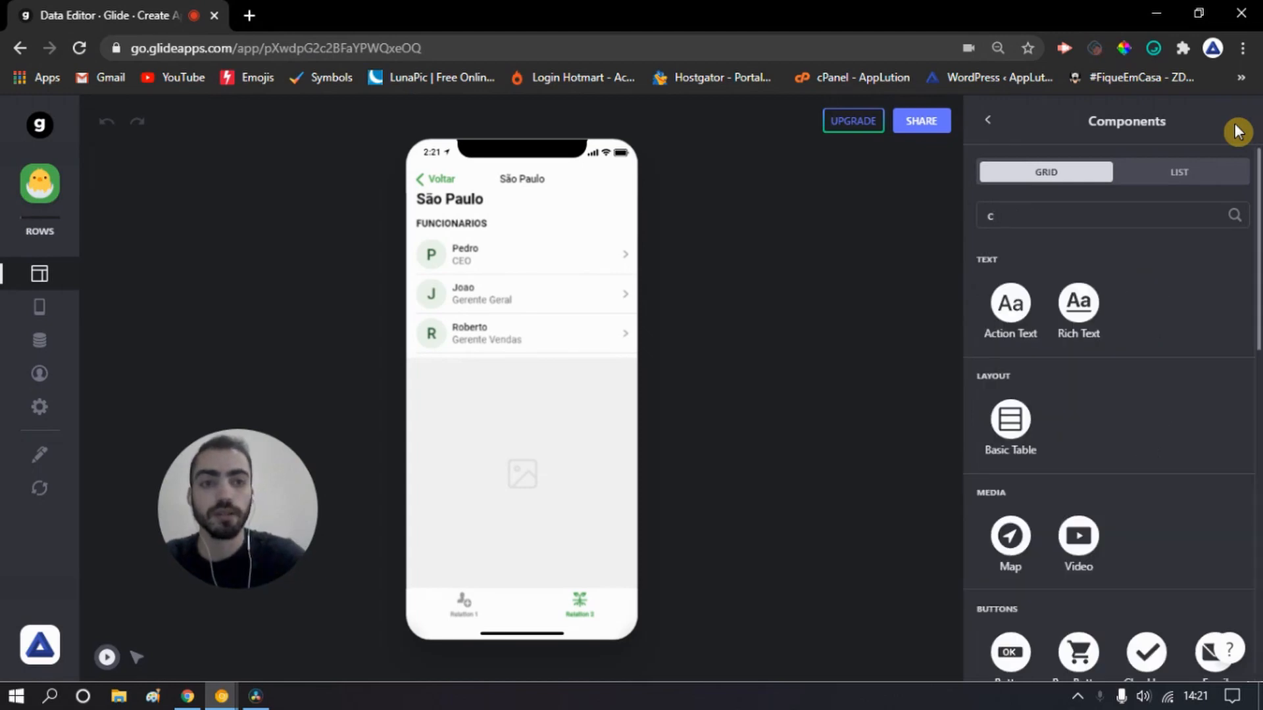
{"action": "type", "text": "choi"}
{"action": "left_click", "coordinate": [1010, 324]}
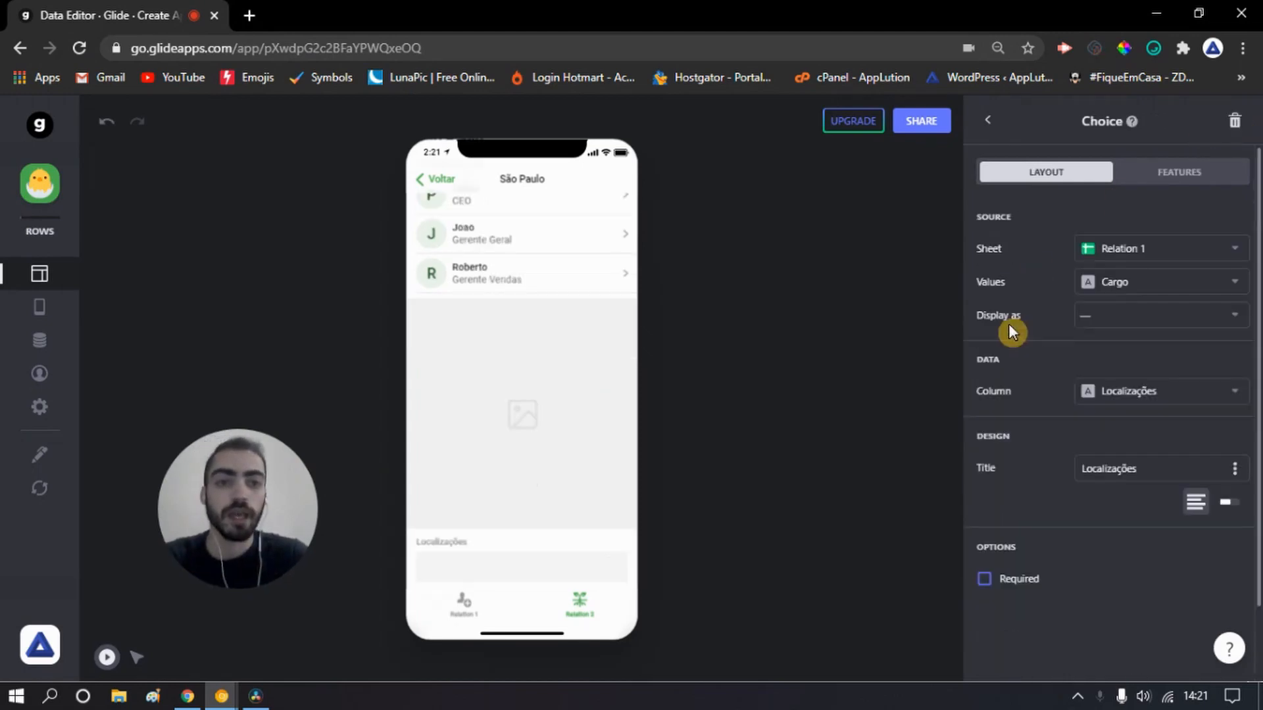
{"action": "left_click", "coordinate": [1155, 375]}
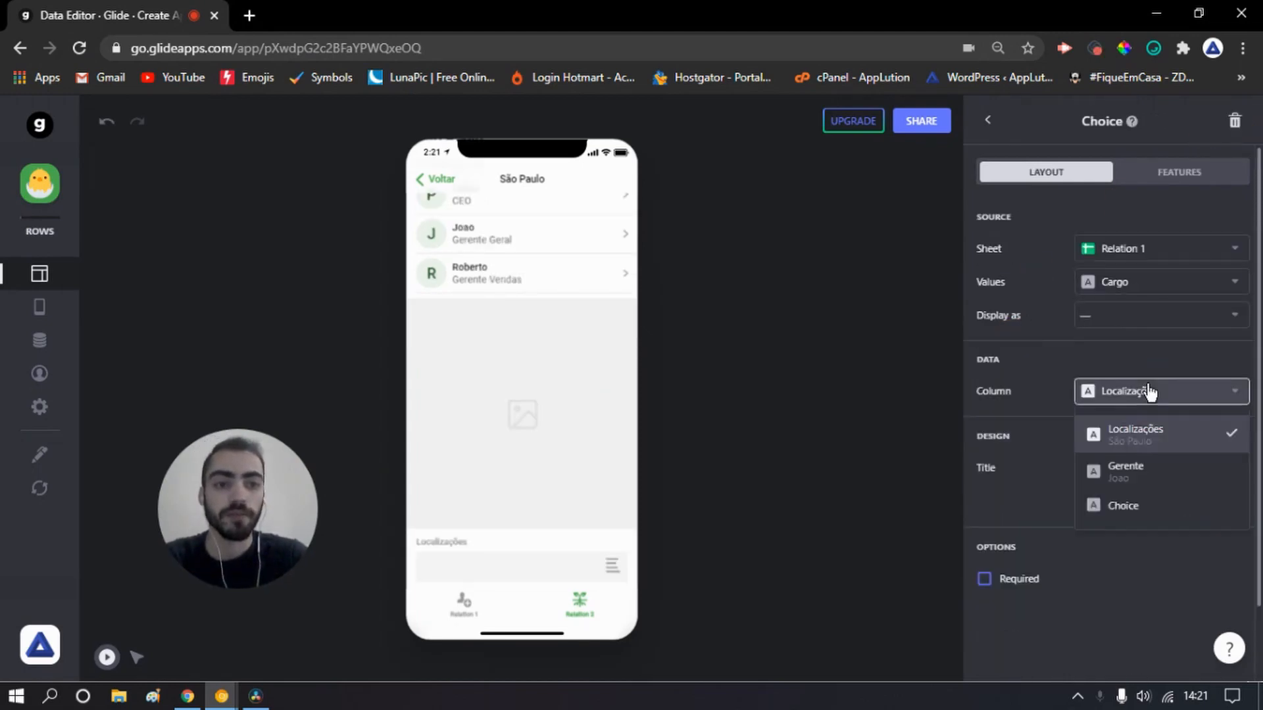
{"action": "left_click", "coordinate": [1152, 505]}
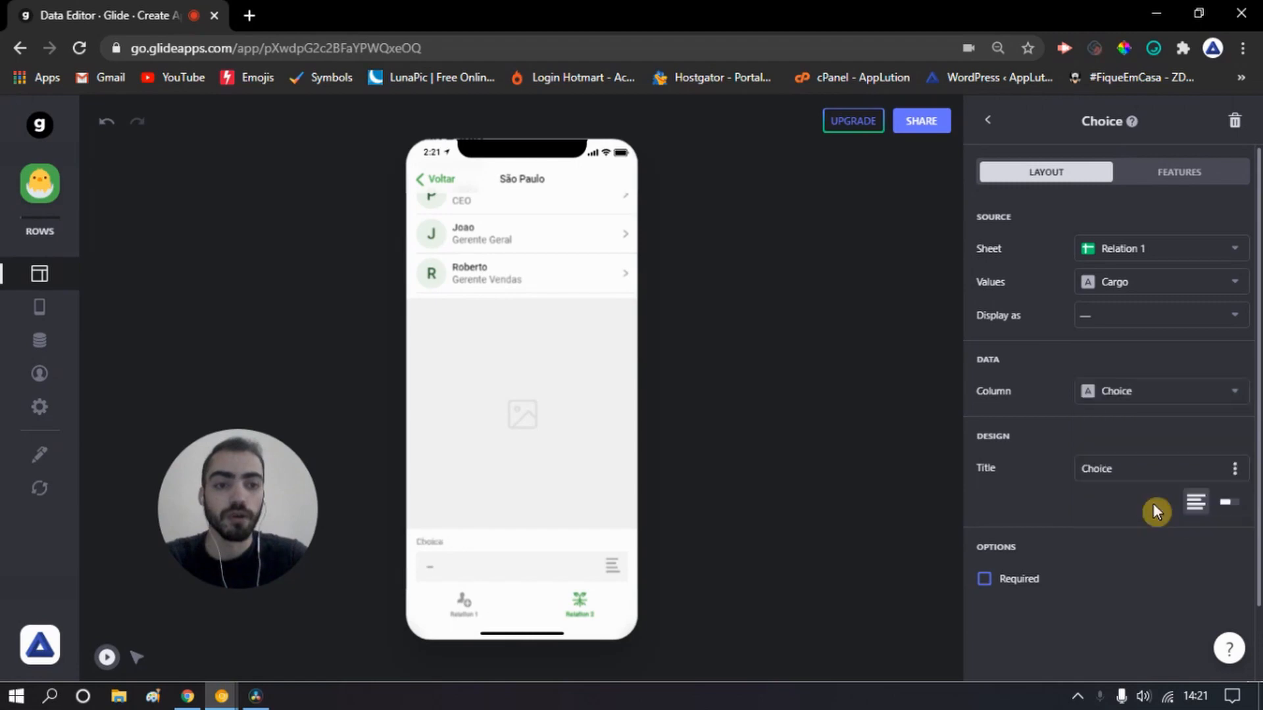
- Use the FUNCIONARIOS relation as the Choice component's source, with Nome as its values
{"action": "left_click", "coordinate": [1143, 284]}
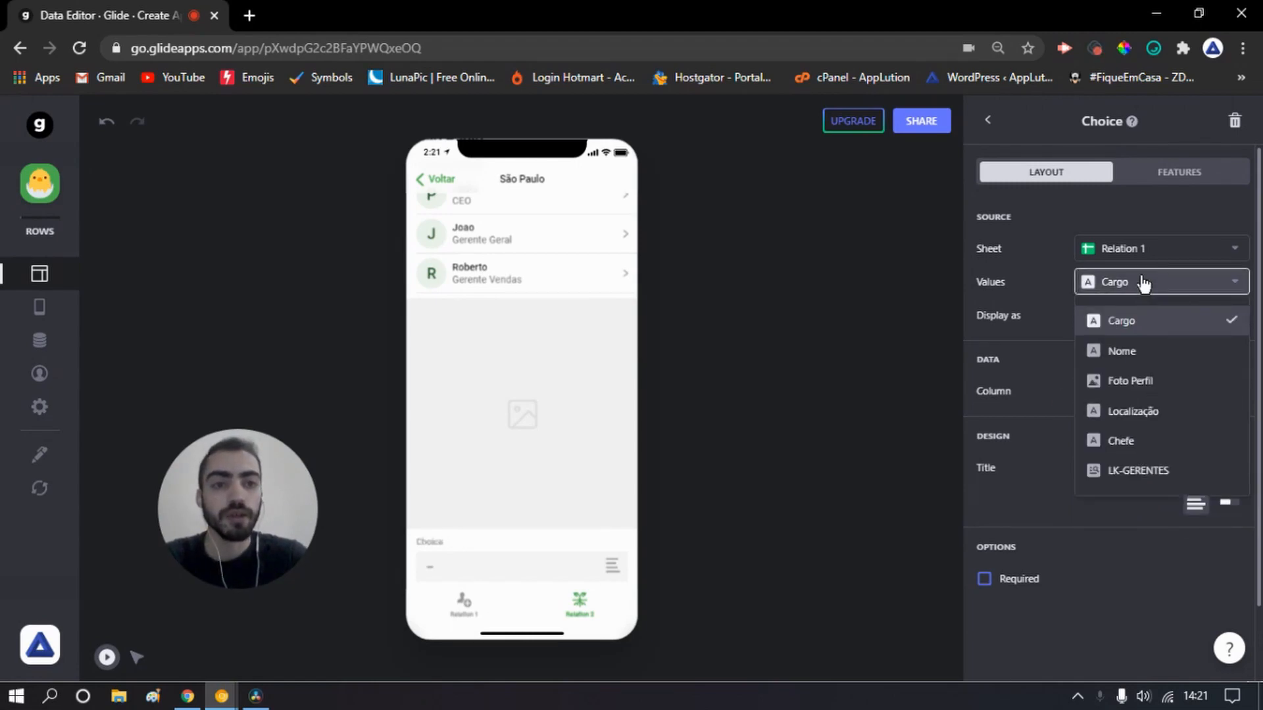
{"action": "left_click", "coordinate": [1142, 253]}
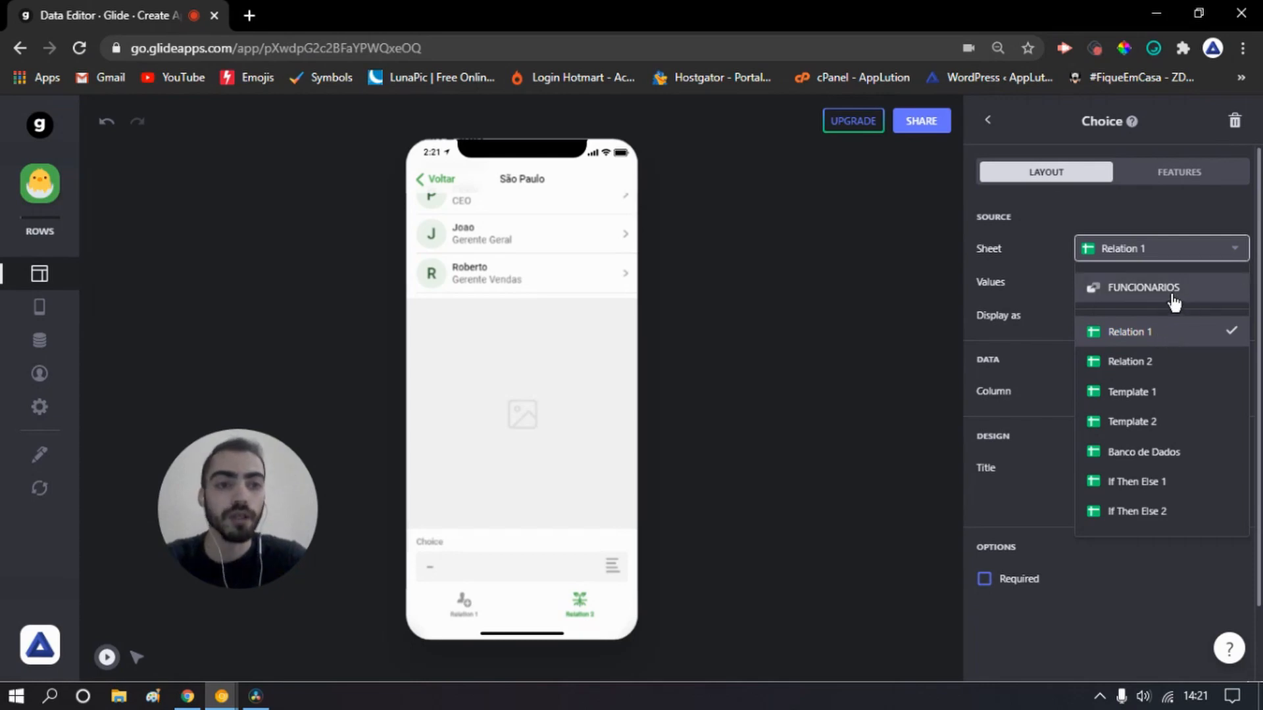
{"action": "left_click", "coordinate": [1136, 289]}
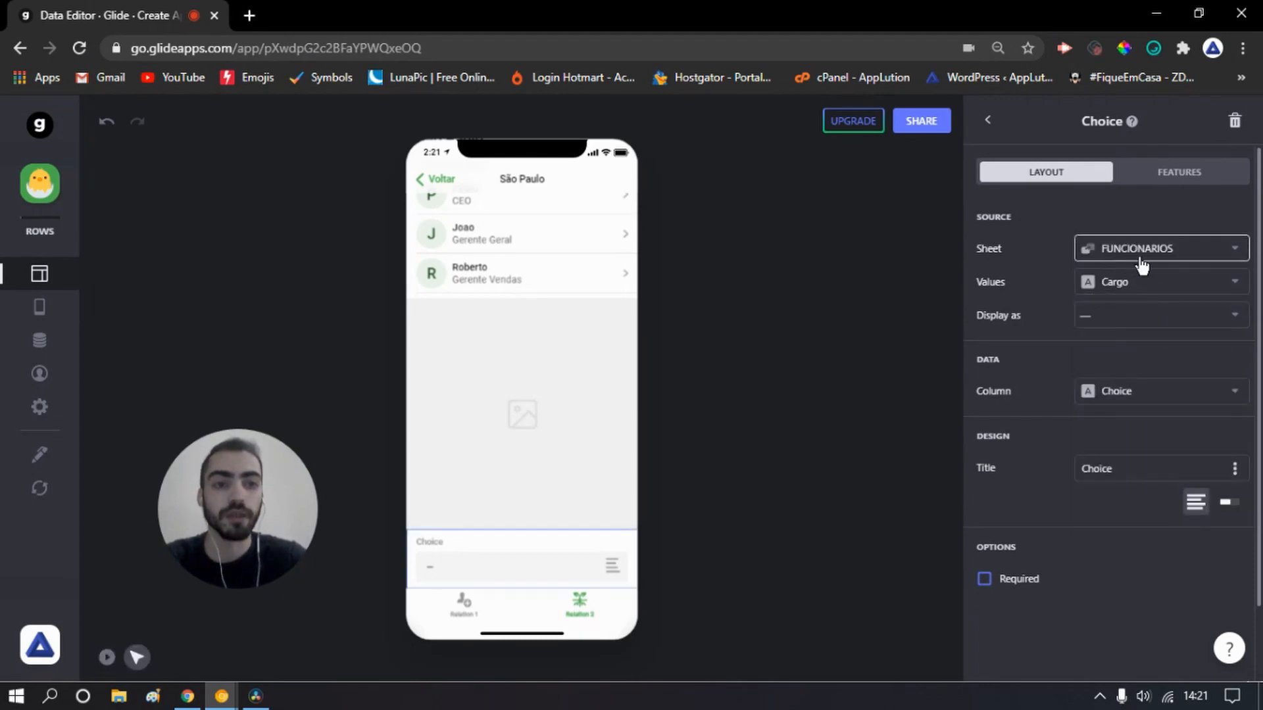
{"action": "left_click", "coordinate": [1148, 284]}
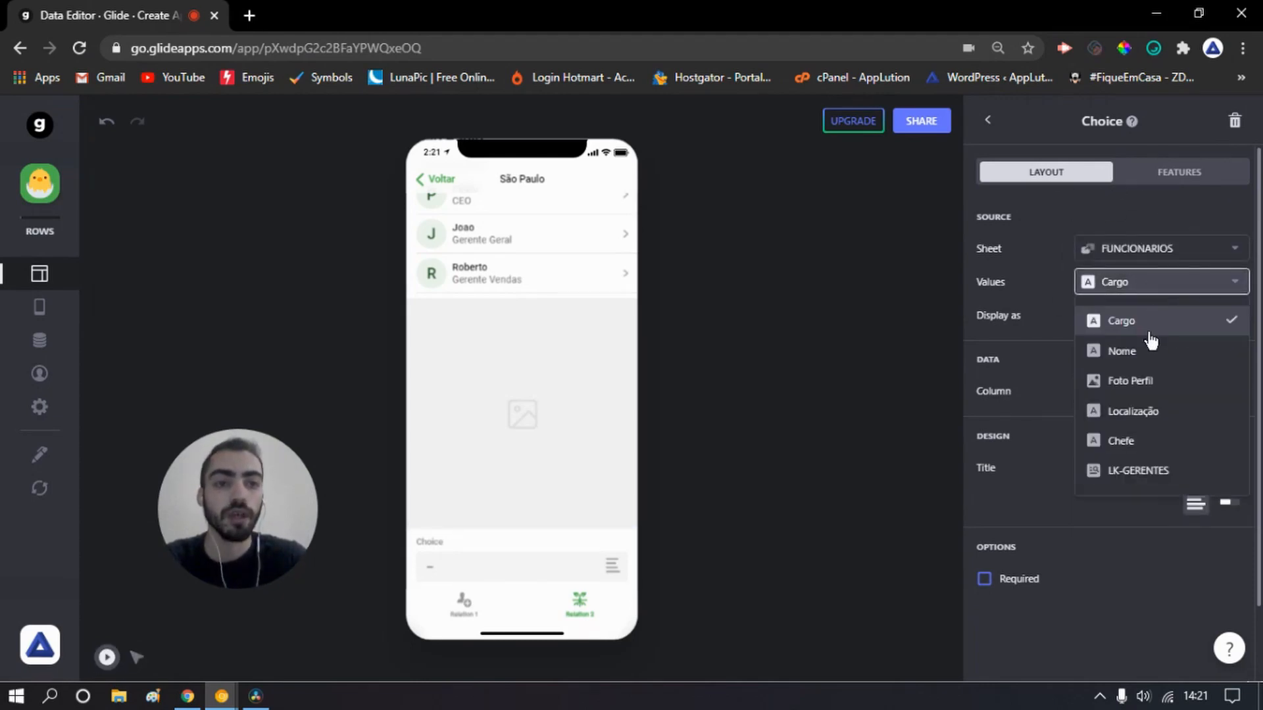
{"action": "left_click", "coordinate": [1145, 349]}
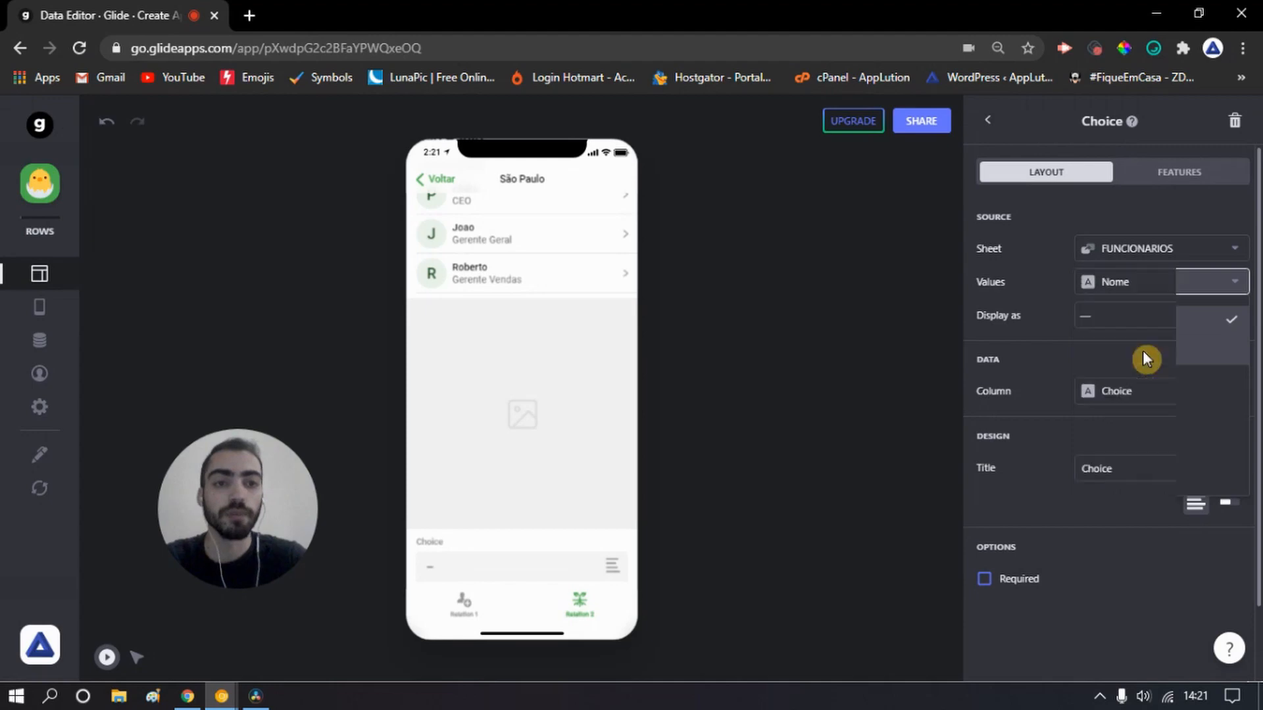
- Move the Choice component directly above the FUNCIONARIOS inline list and check its selectable options in the app preview
{"action": "left_click", "coordinate": [987, 120]}
{"action": "left_click_drag", "start_coordinate": [1069, 442], "coordinate": [1070, 369]}
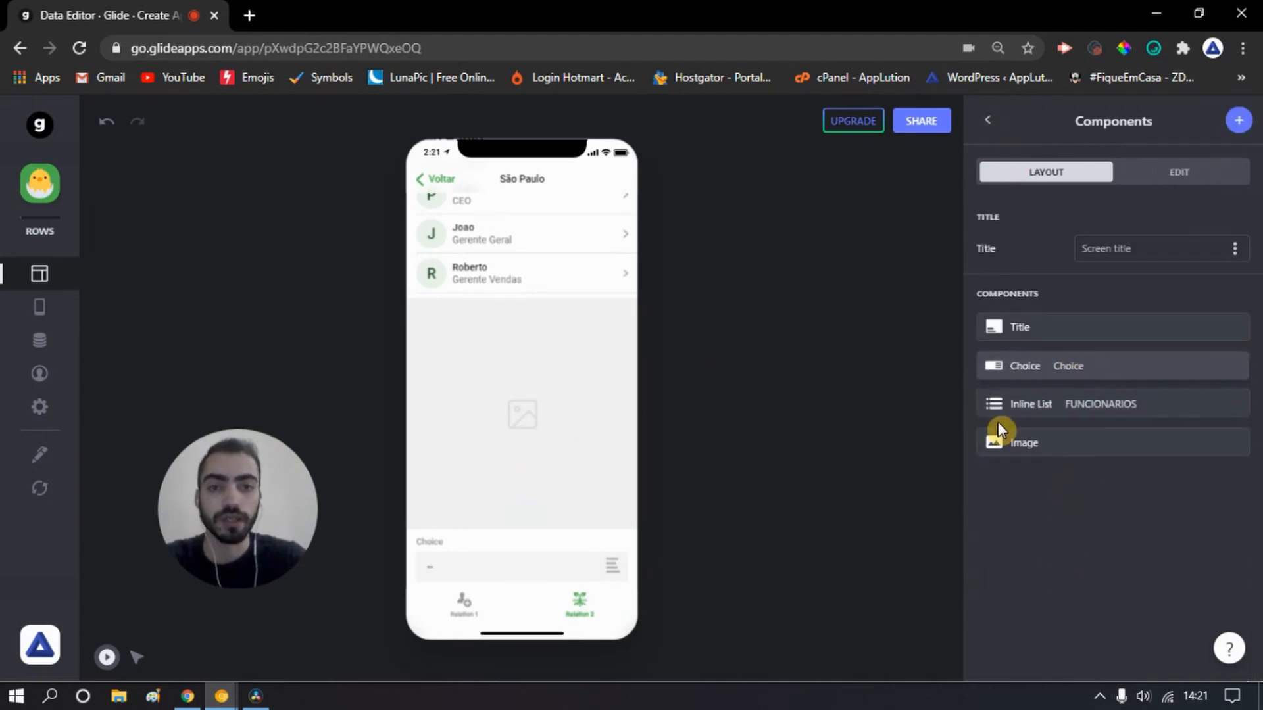
{"action": "left_click", "coordinate": [506, 276]}
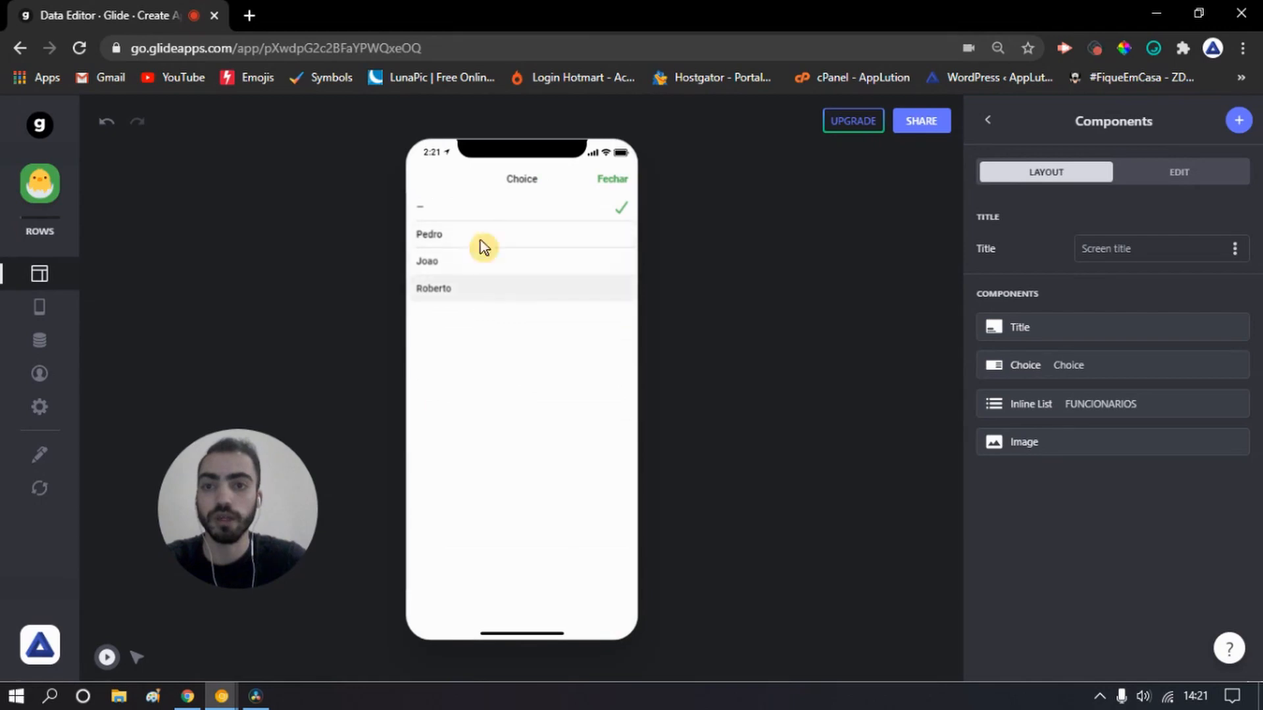
{"action": "left_click", "coordinate": [605, 185]}
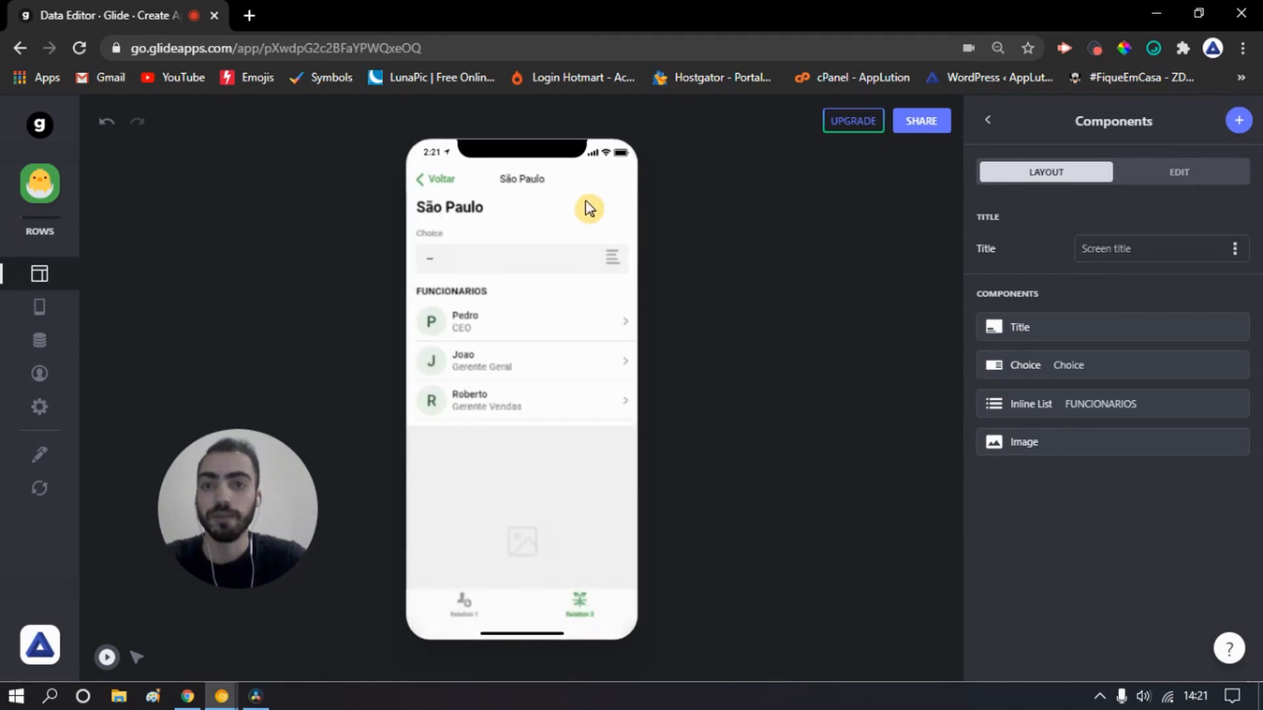
- Add another column to the Relation 2 data table and label it R_CHOIC FUNCIO
{"action": "left_click", "coordinate": [41, 342]}
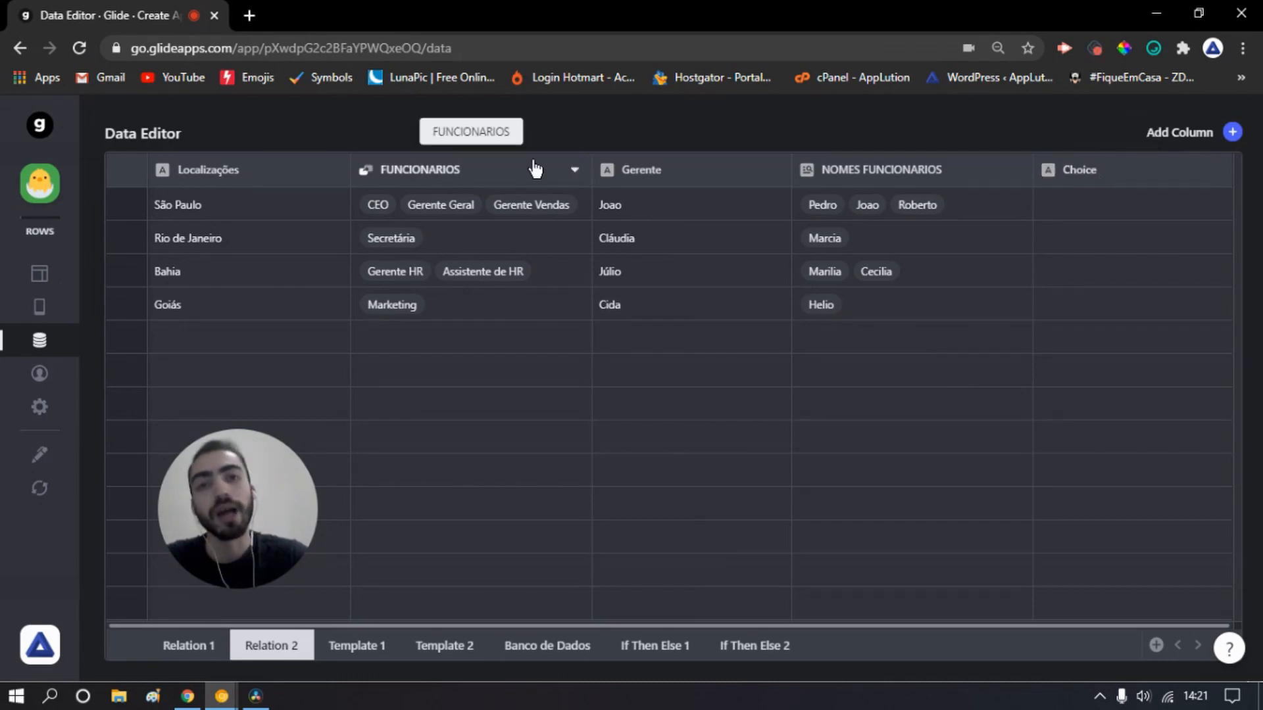
{"action": "left_click", "coordinate": [1230, 135]}
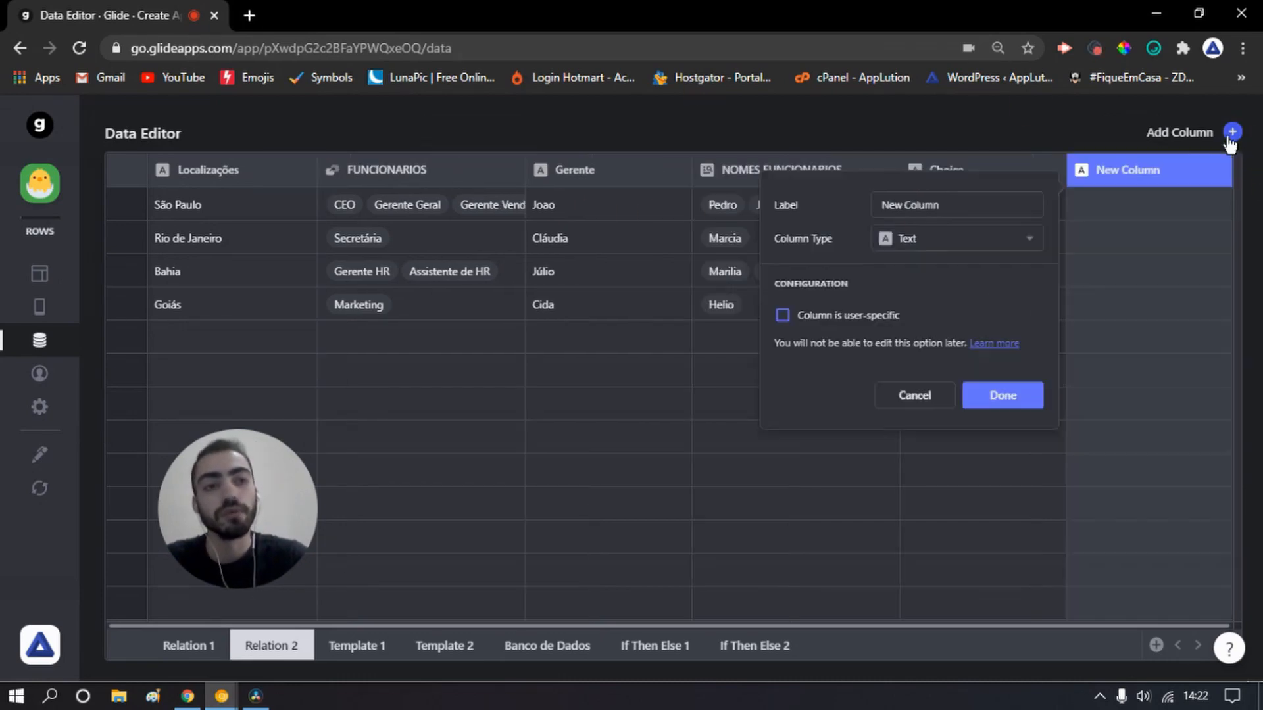
{"action": "triple_click", "coordinate": [950, 201]}
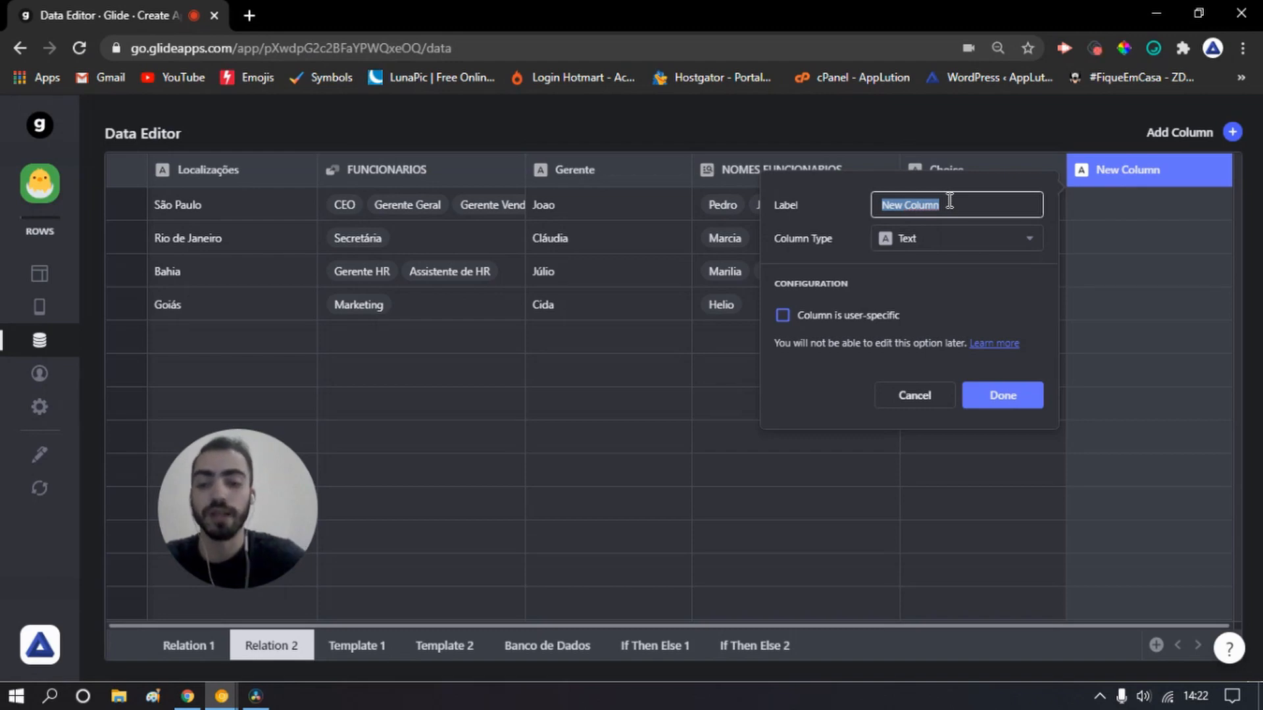
{"action": "type", "text": "R_CHOIC"}
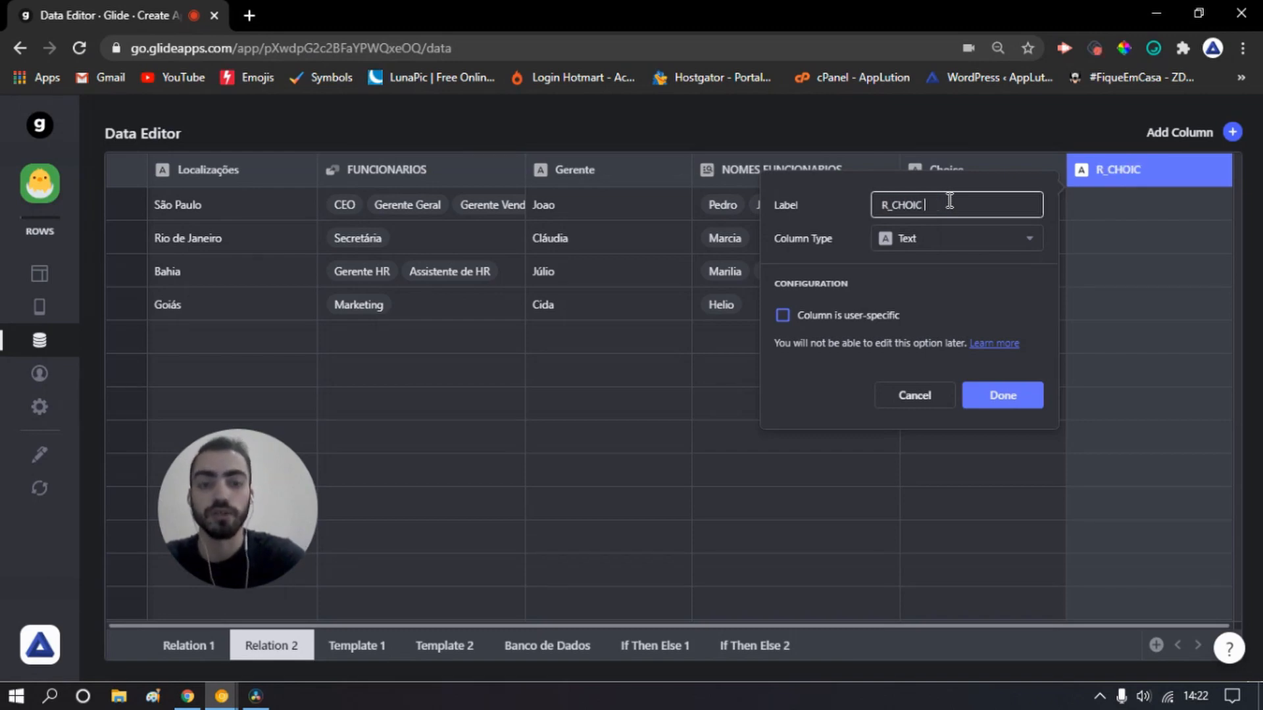
{"action": "type", "text": " FUNCIO"}
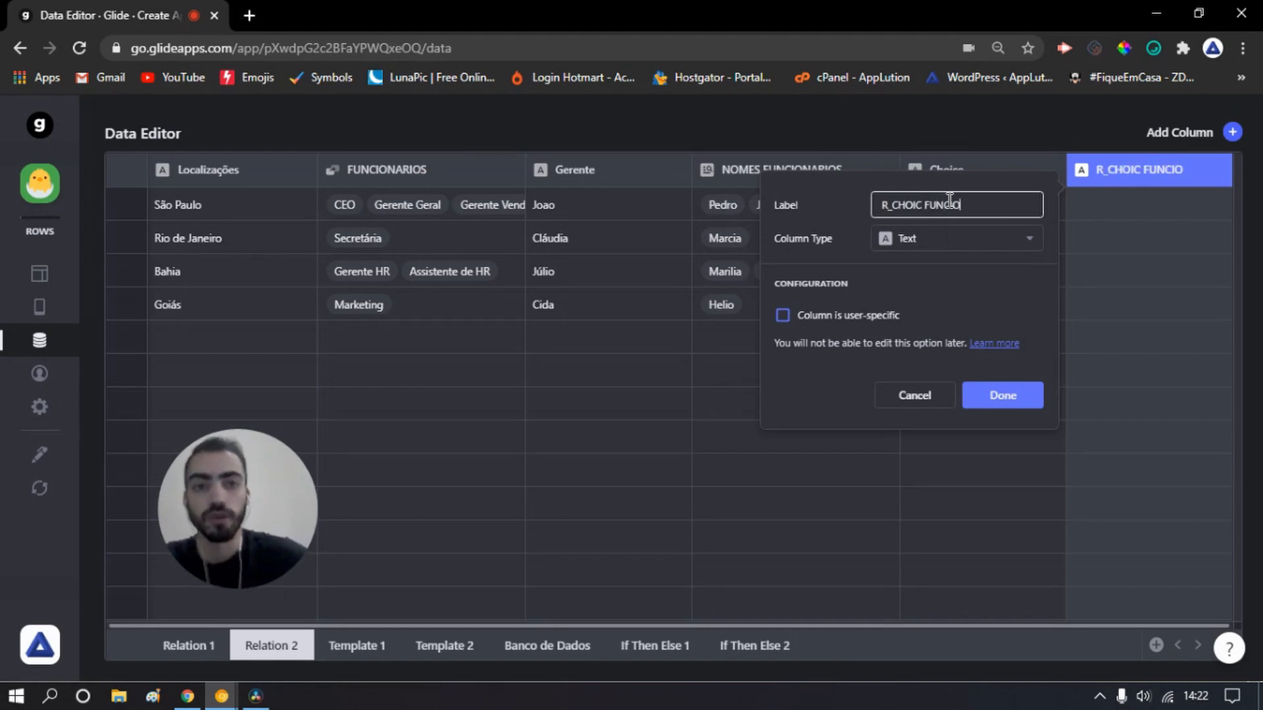
- Make the R_CHOIC FUNCIO column a single-match Relation linking Choice to the Nome column of Relation 1
{"action": "left_click", "coordinate": [947, 243]}
{"action": "left_click", "coordinate": [968, 307]}
{"action": "left_click", "coordinate": [839, 339]}
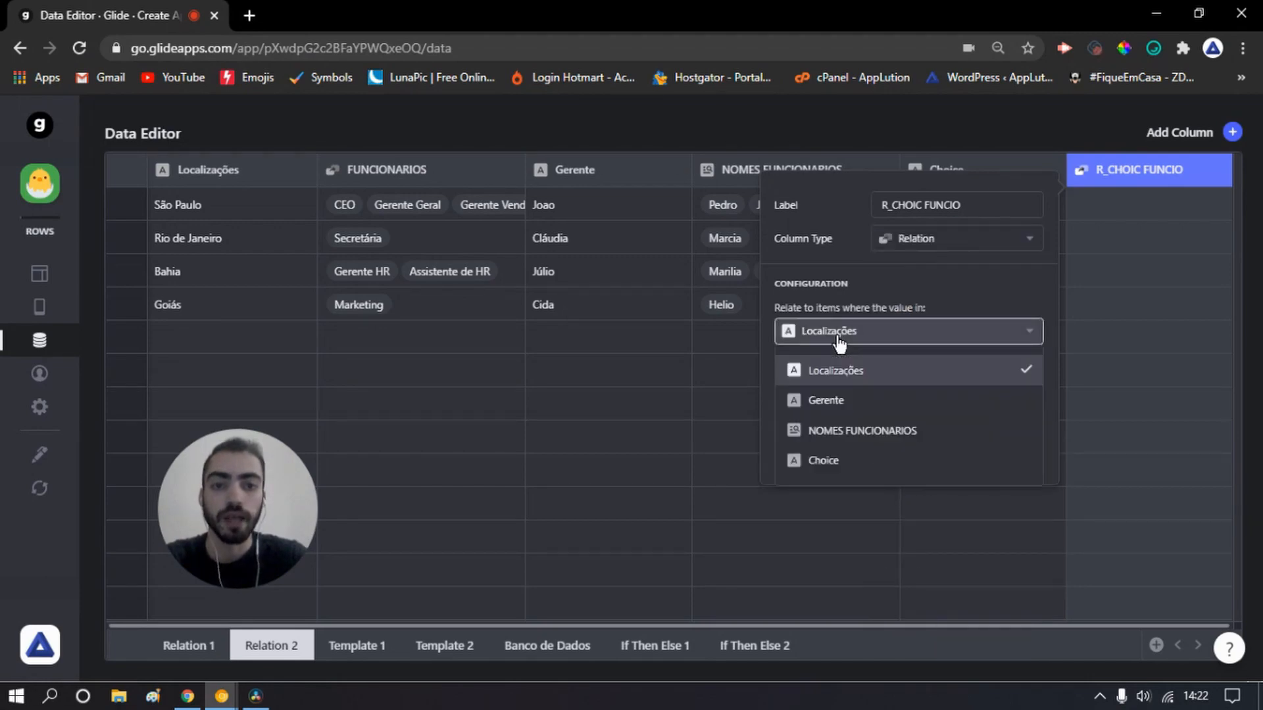
{"action": "left_click", "coordinate": [849, 463]}
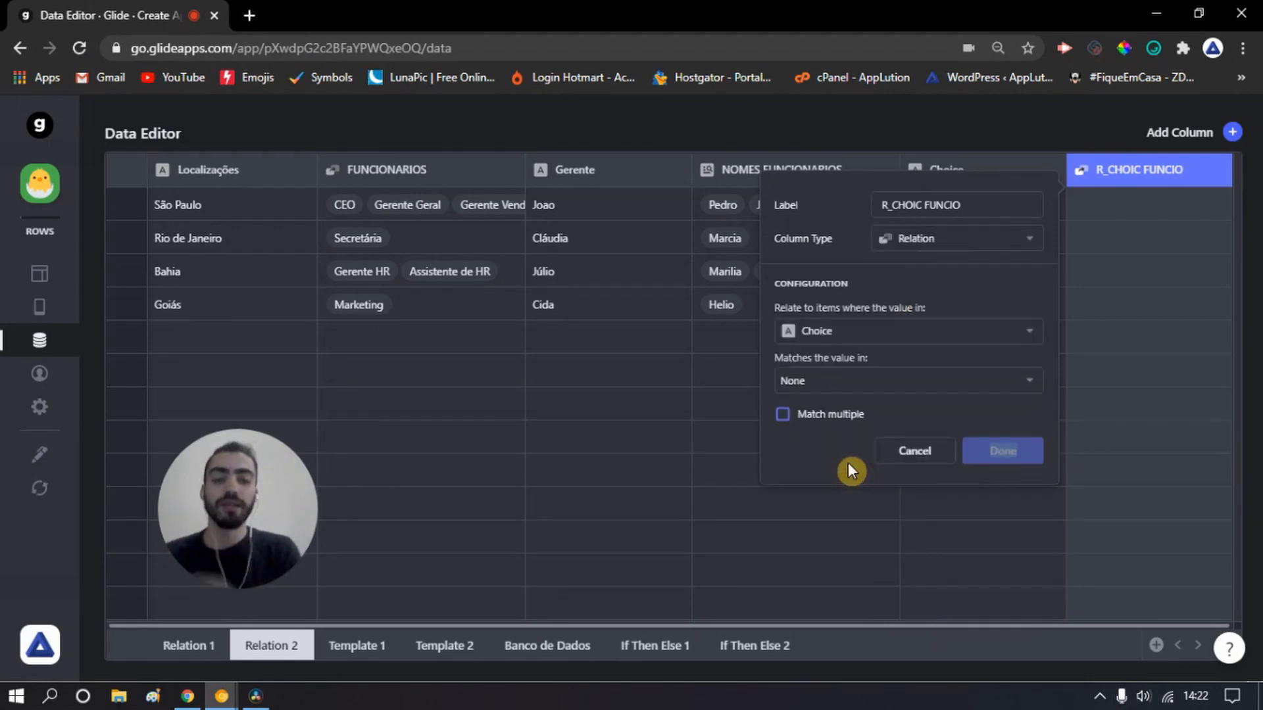
{"action": "left_click", "coordinate": [833, 386]}
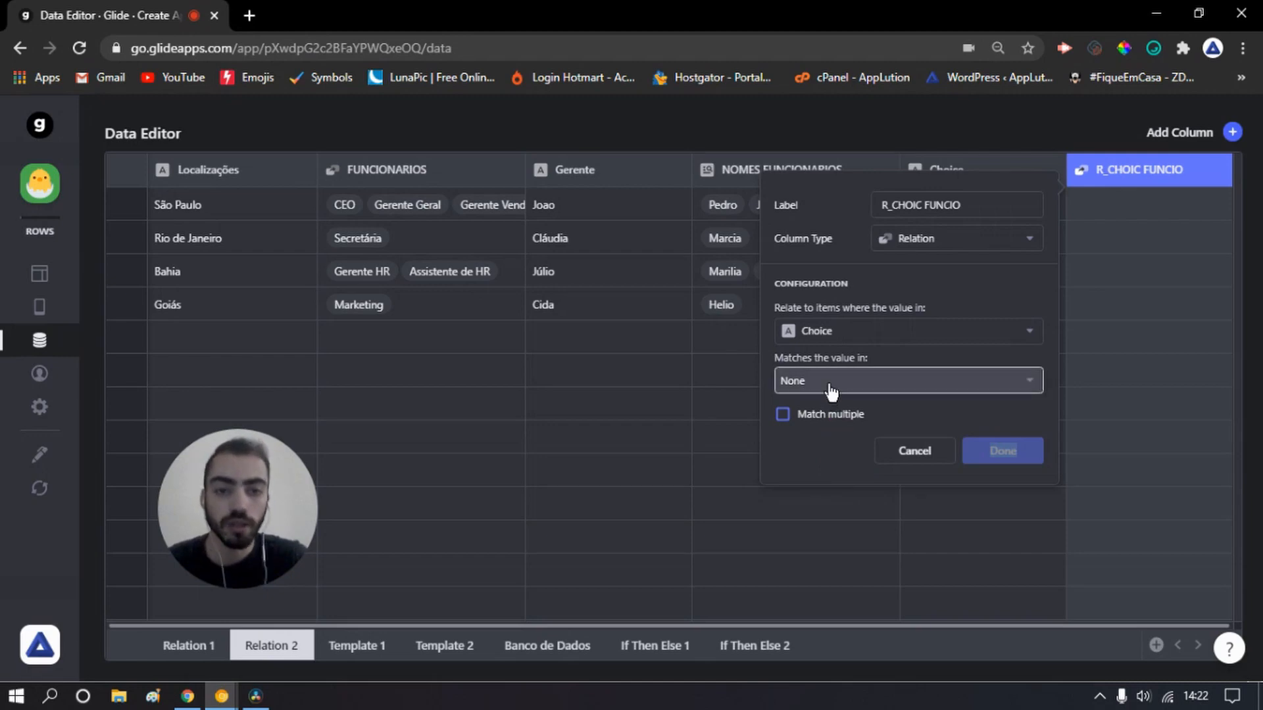
{"action": "mouse_move", "coordinate": [786, 426]}
{"action": "left_click", "coordinate": [660, 452]}
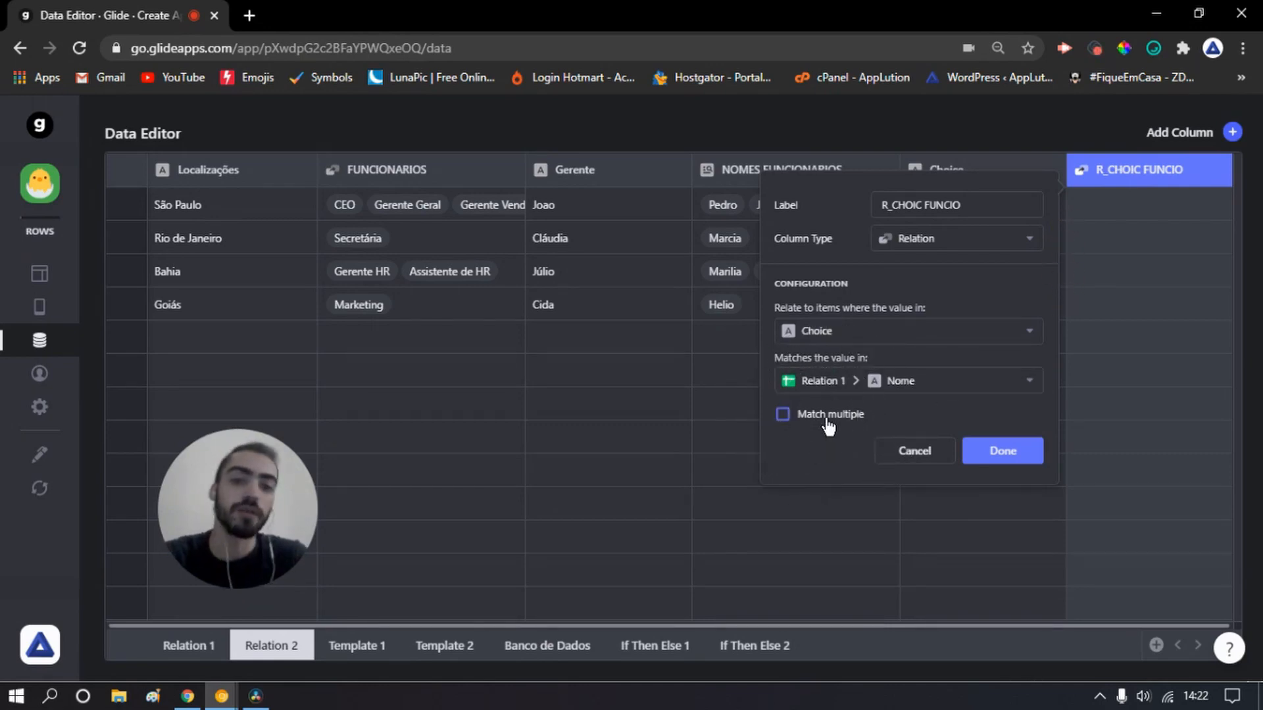
{"action": "left_click", "coordinate": [1008, 457]}
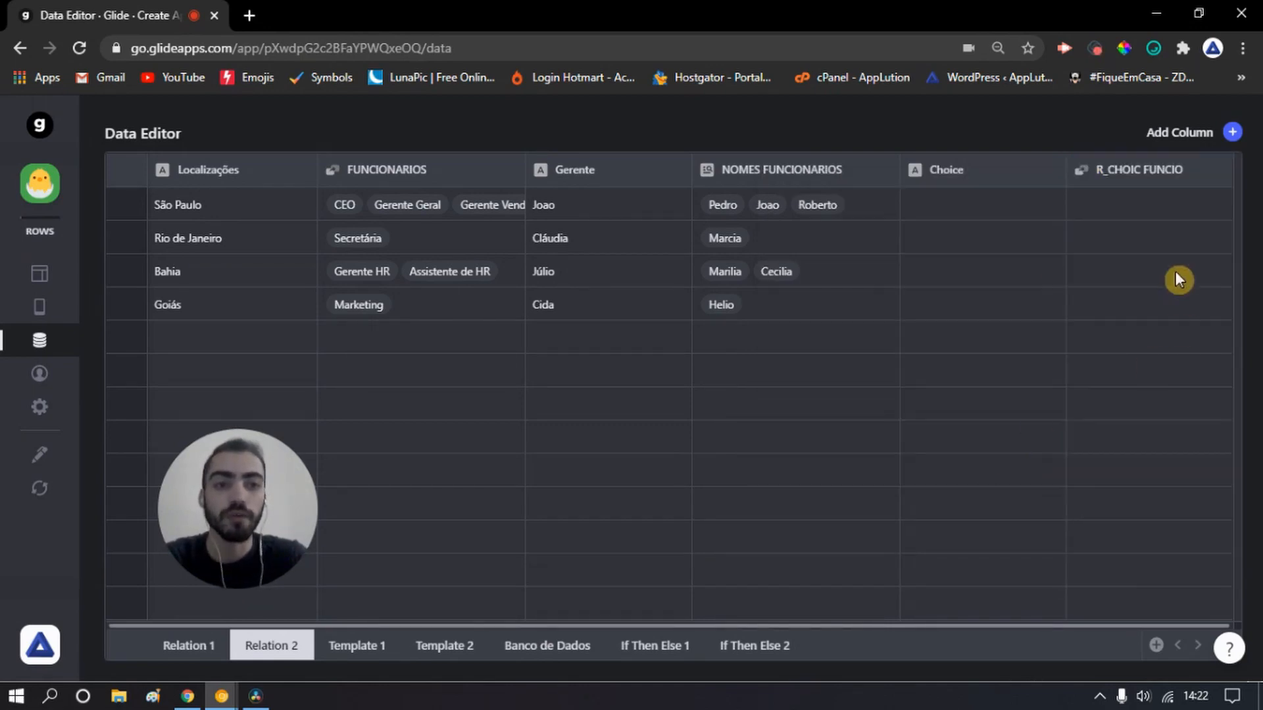
- Add another column to the Relation 2 data table and label it LK-FOTO FUNCIONARIOS
{"action": "left_click", "coordinate": [1232, 131]}
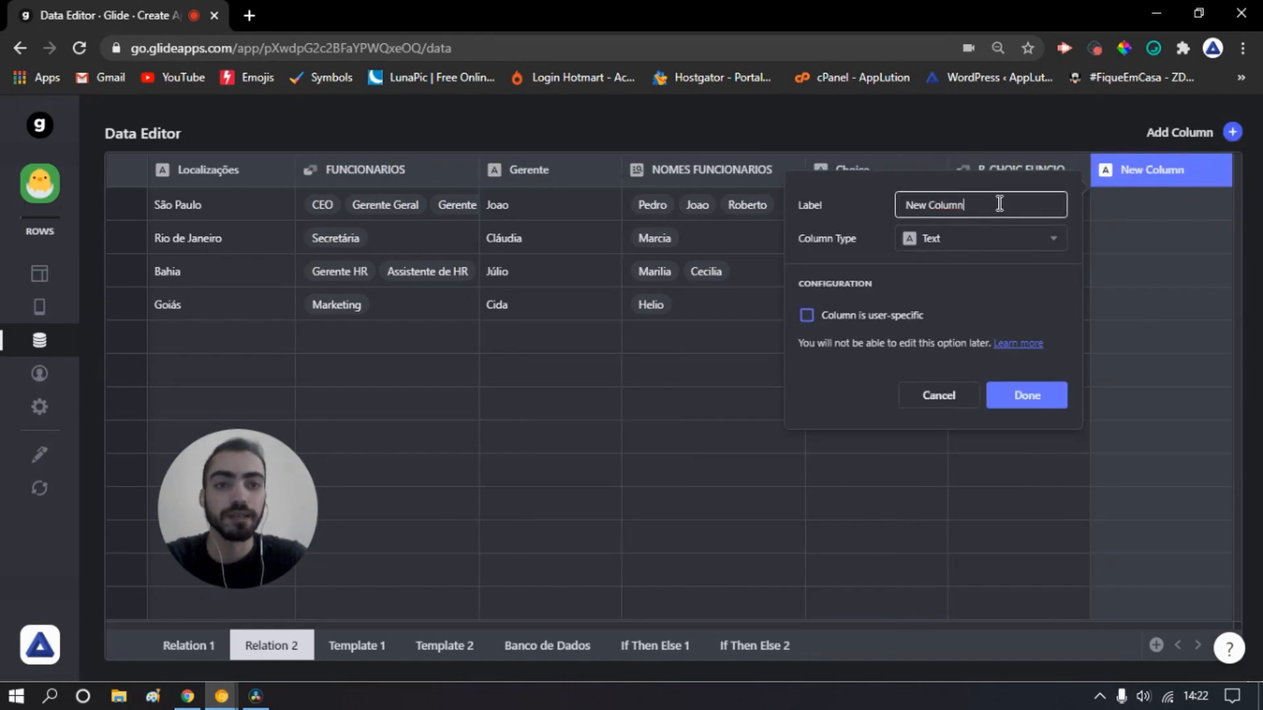
{"action": "triple_click", "coordinate": [999, 203]}
{"action": "type", "text": "LK"}
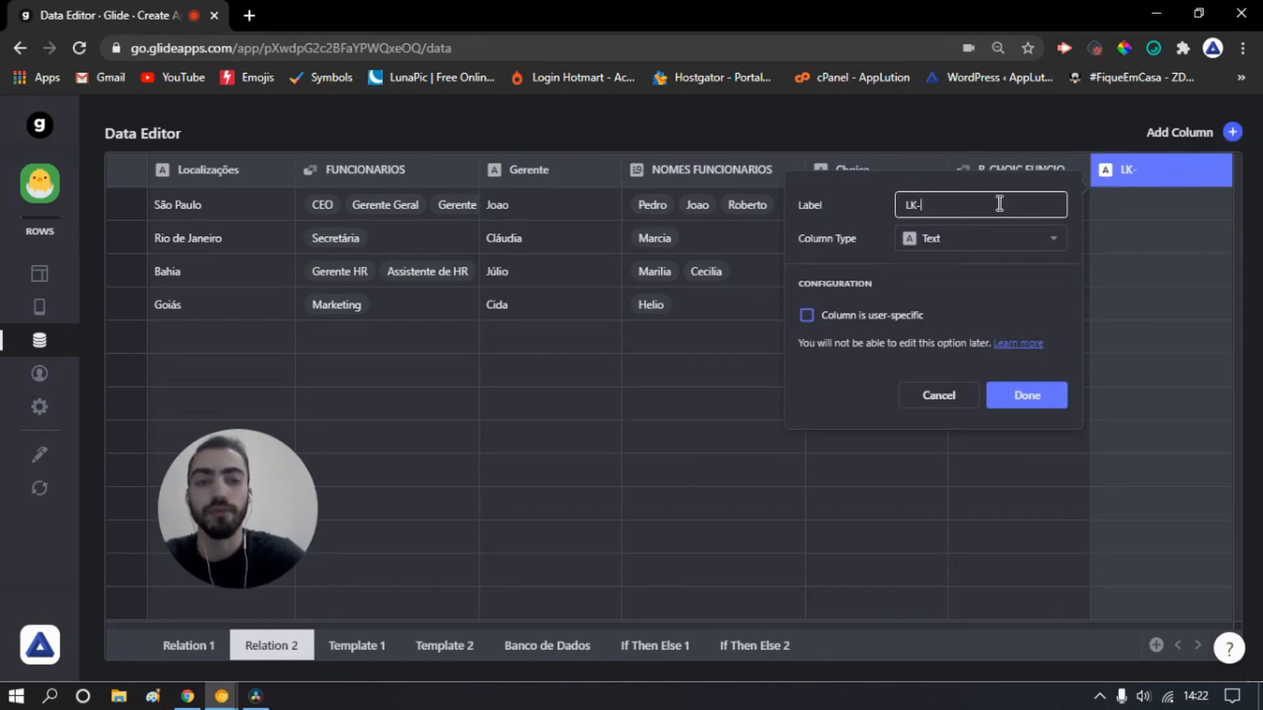
{"action": "type", "text": "-FOTO FU"}
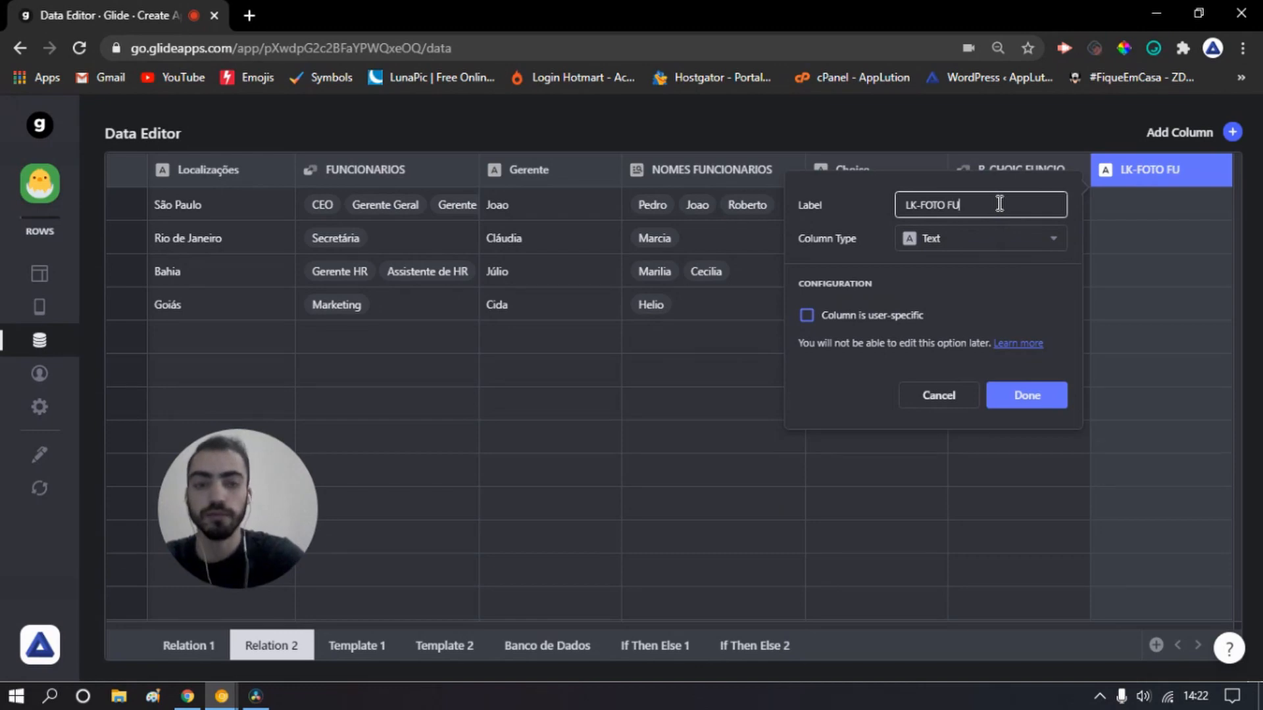
{"action": "type", "text": "NCIONARIOS"}
- Make the LK-FOTO FUNCIONARIOS column a Lookup of Foto Perfil through the R_CHOIC FUNCIO relation
{"action": "left_click", "coordinate": [957, 239]}
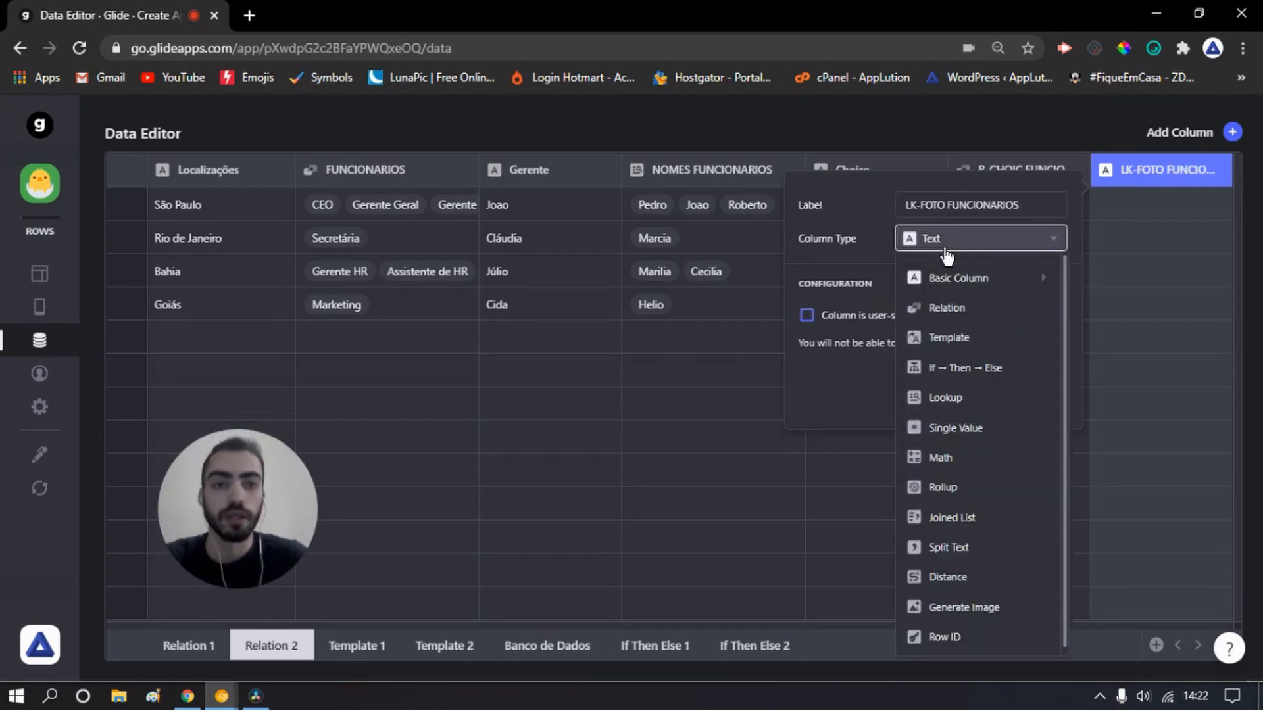
{"action": "left_click", "coordinate": [969, 397]}
{"action": "left_click", "coordinate": [866, 339]}
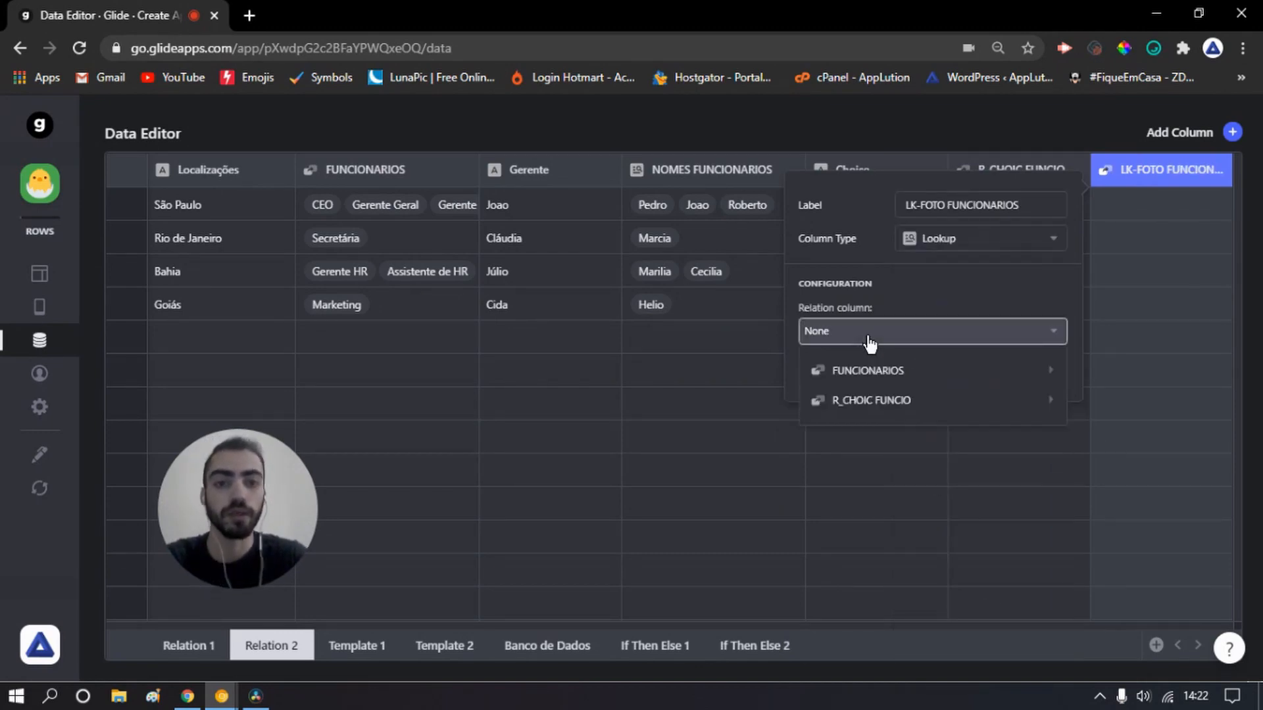
{"action": "mouse_move", "coordinate": [903, 407]}
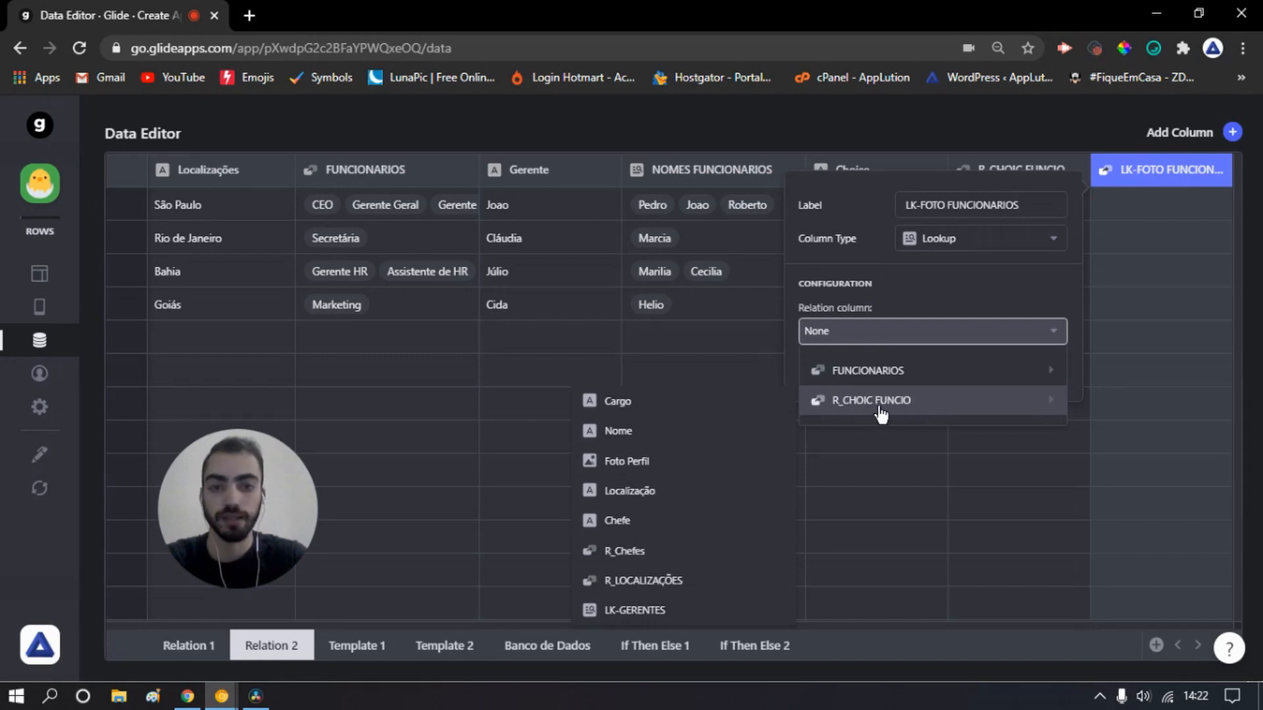
{"action": "left_click", "coordinate": [672, 464]}
{"action": "left_click", "coordinate": [1046, 372]}
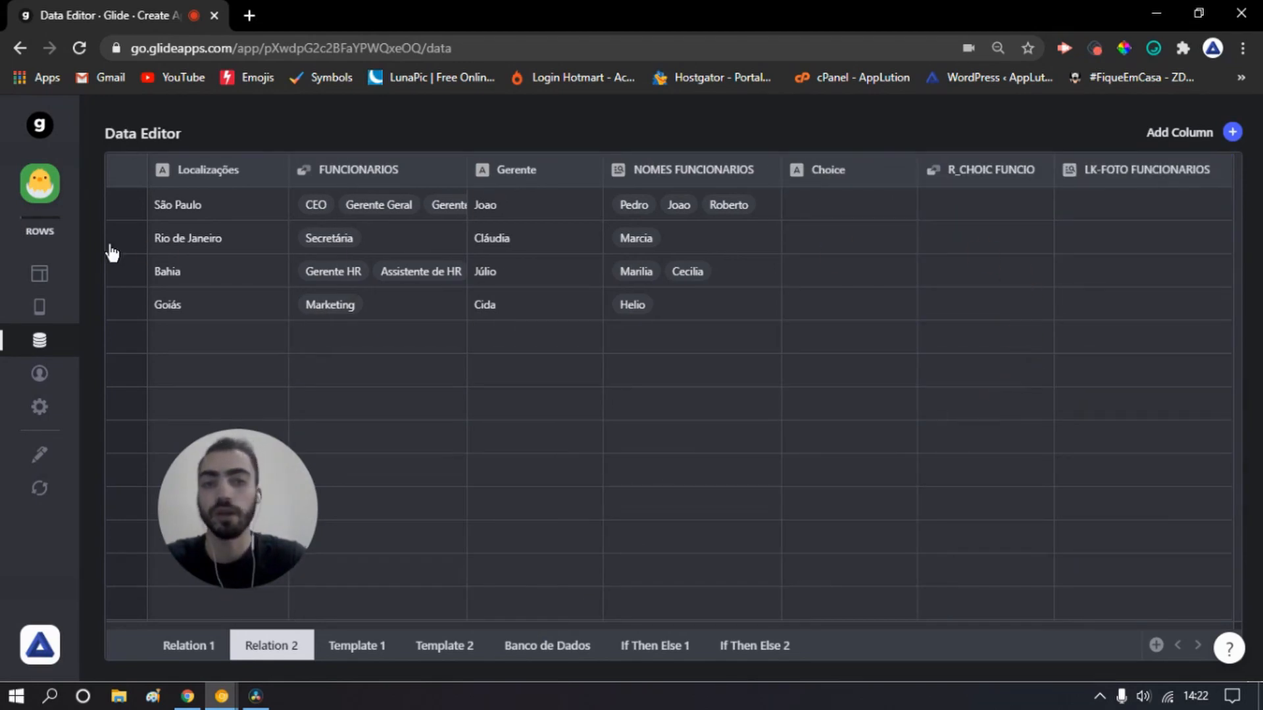
- Add an Image component sourced from LK-FOTO FUNCIONARIOS to the São Paulo screen, and place it between the Choice and the FUNCIONARIOS inline list
{"action": "left_click", "coordinate": [38, 273]}
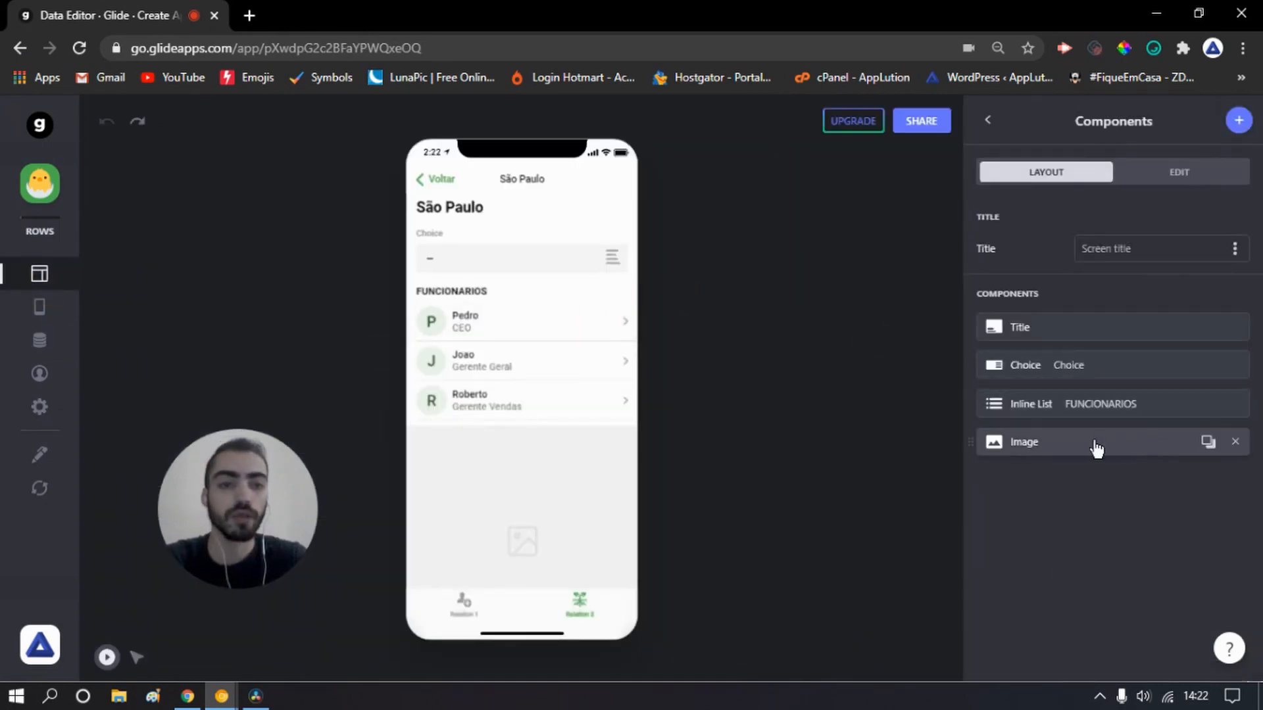
{"action": "left_click", "coordinate": [1238, 120]}
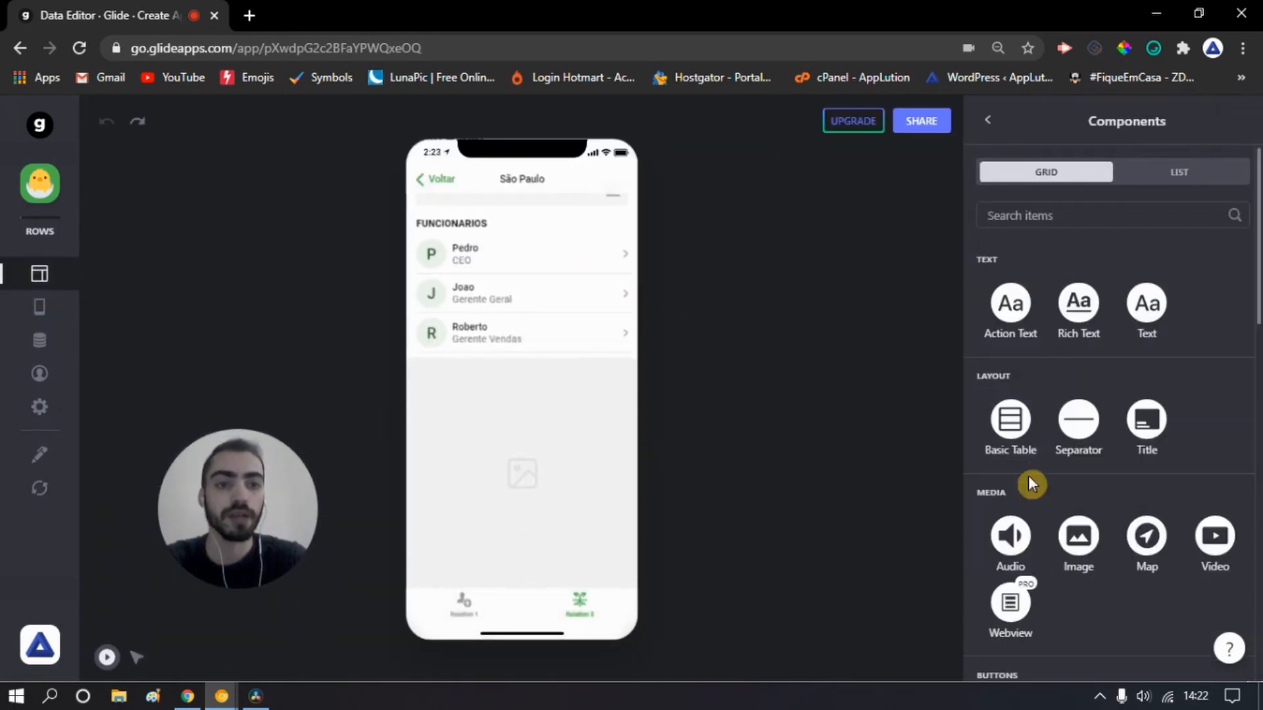
{"action": "left_click", "coordinate": [1079, 536]}
{"action": "left_click", "coordinate": [1127, 249]}
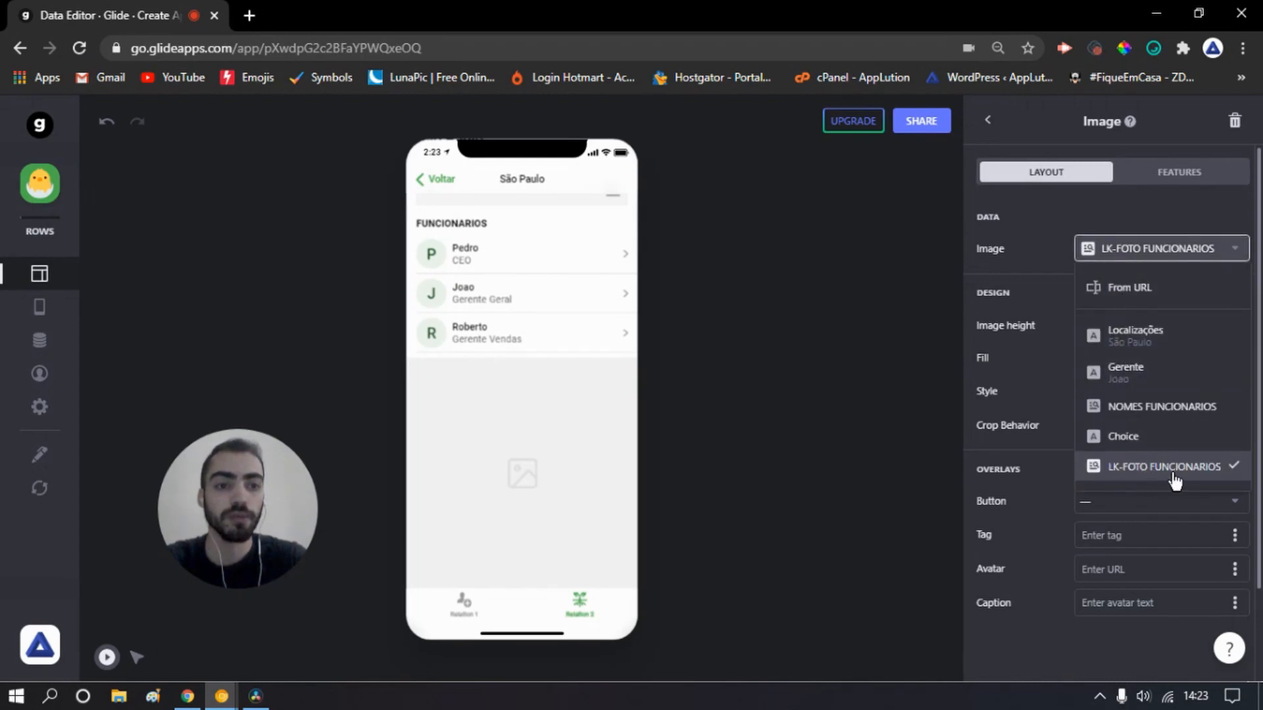
{"action": "left_click", "coordinate": [1172, 256]}
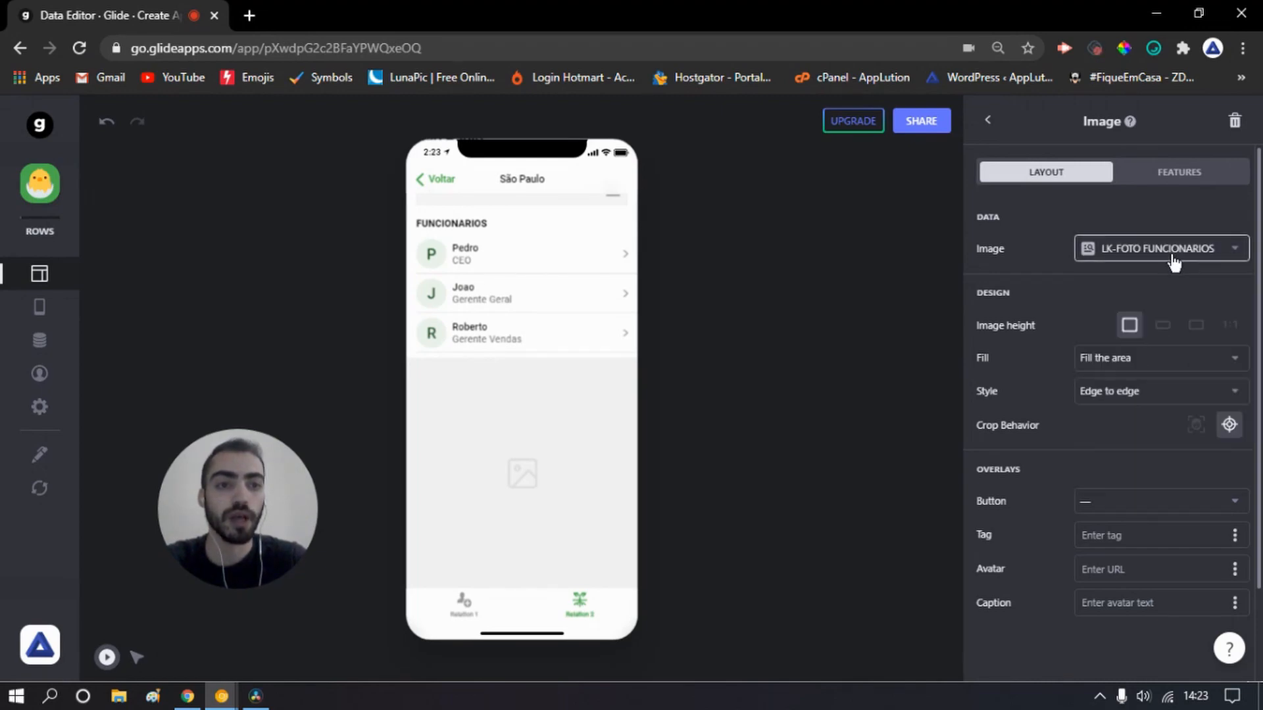
{"action": "left_click", "coordinate": [987, 119]}
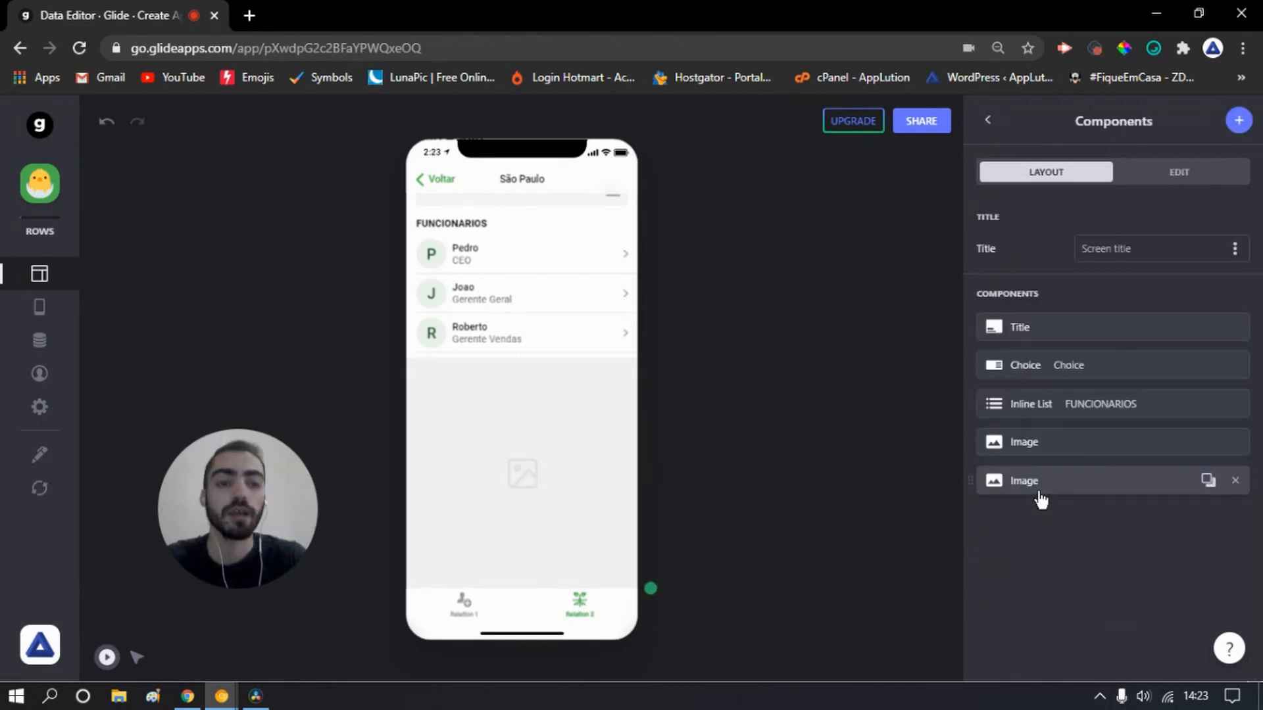
{"action": "left_click_drag", "start_coordinate": [1045, 495], "coordinate": [1053, 421]}
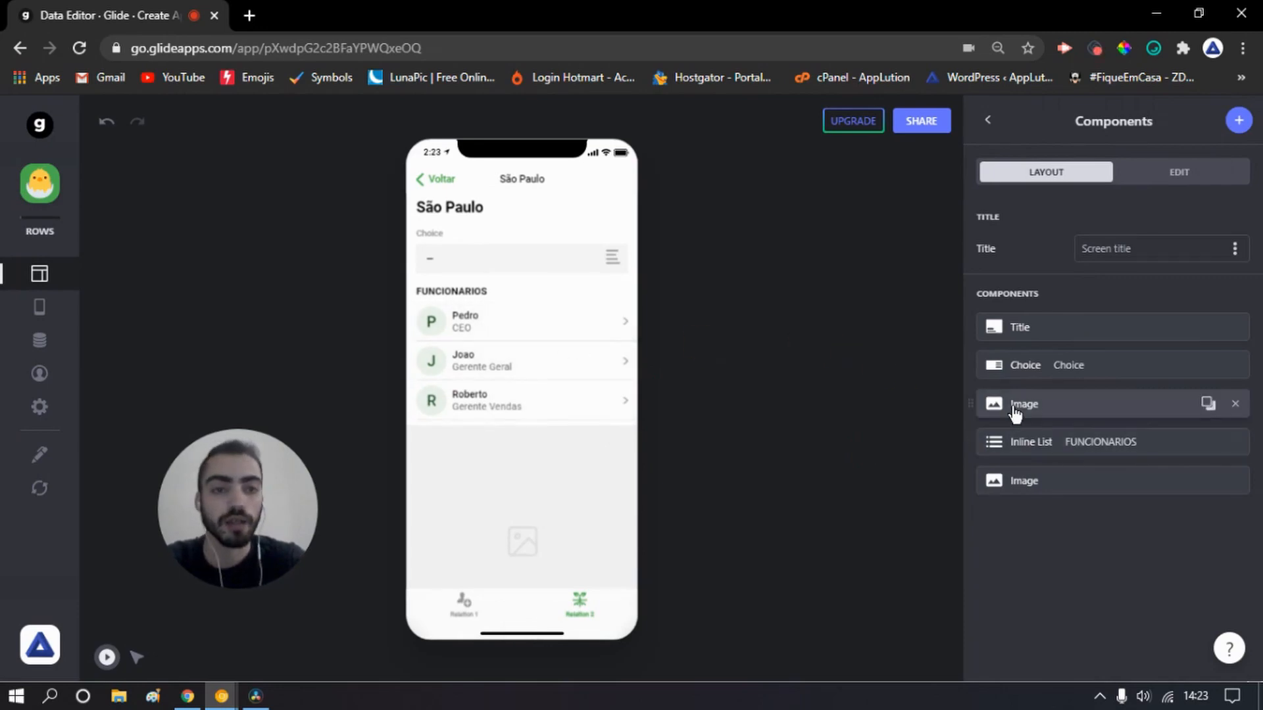
- Test the Choice in the app preview with the first and second employees, checking the photo and the São Paulo row in the data table
{"action": "left_click", "coordinate": [502, 262]}
{"action": "left_click", "coordinate": [488, 249]}
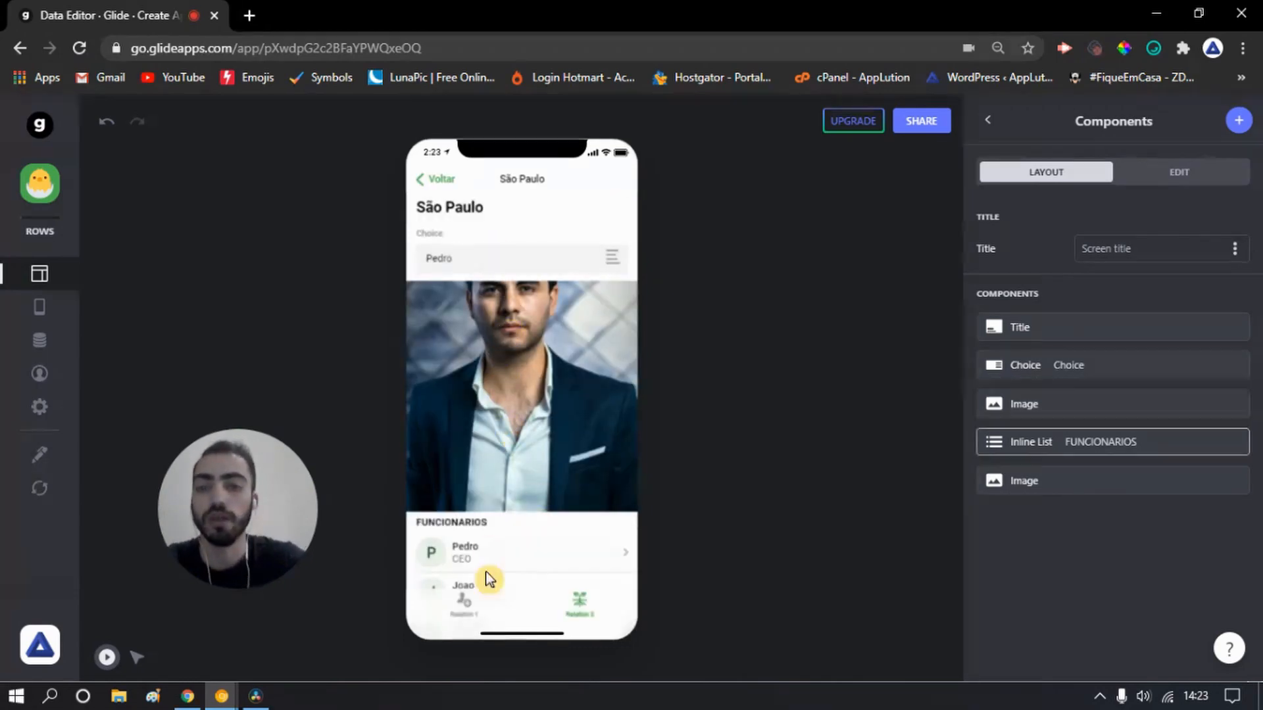
{"action": "left_click", "coordinate": [493, 269]}
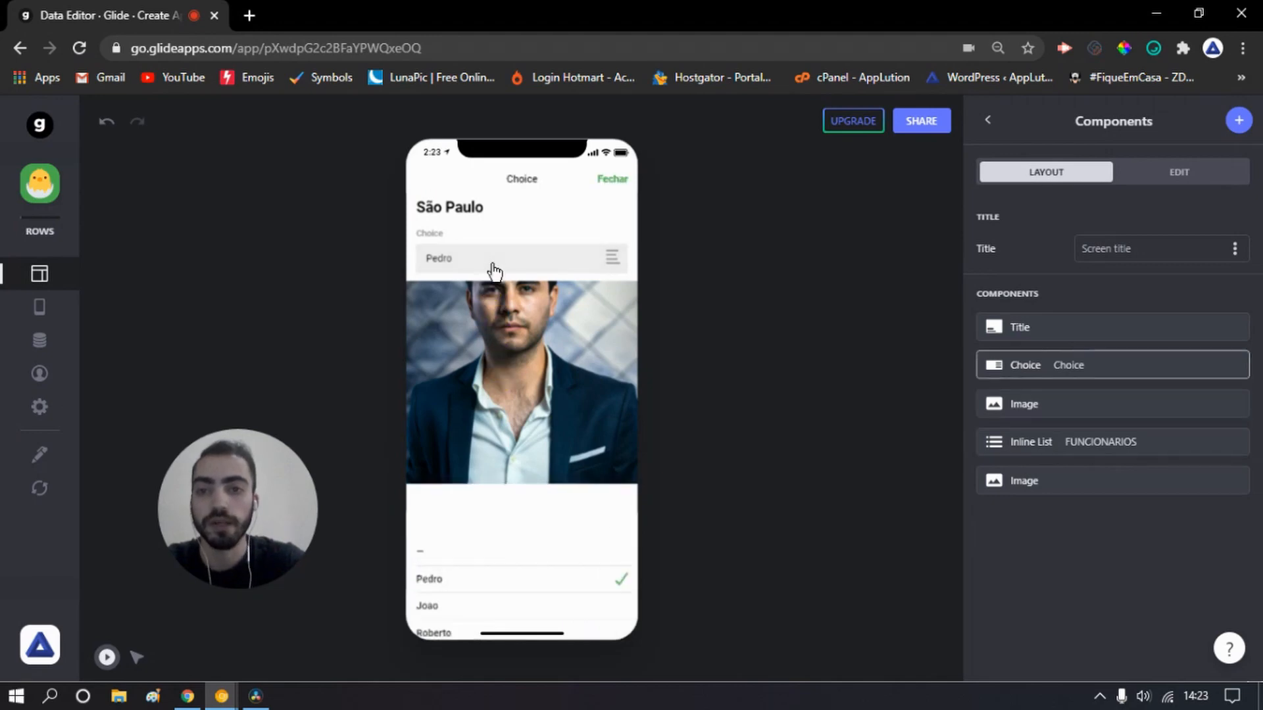
{"action": "left_click", "coordinate": [493, 270]}
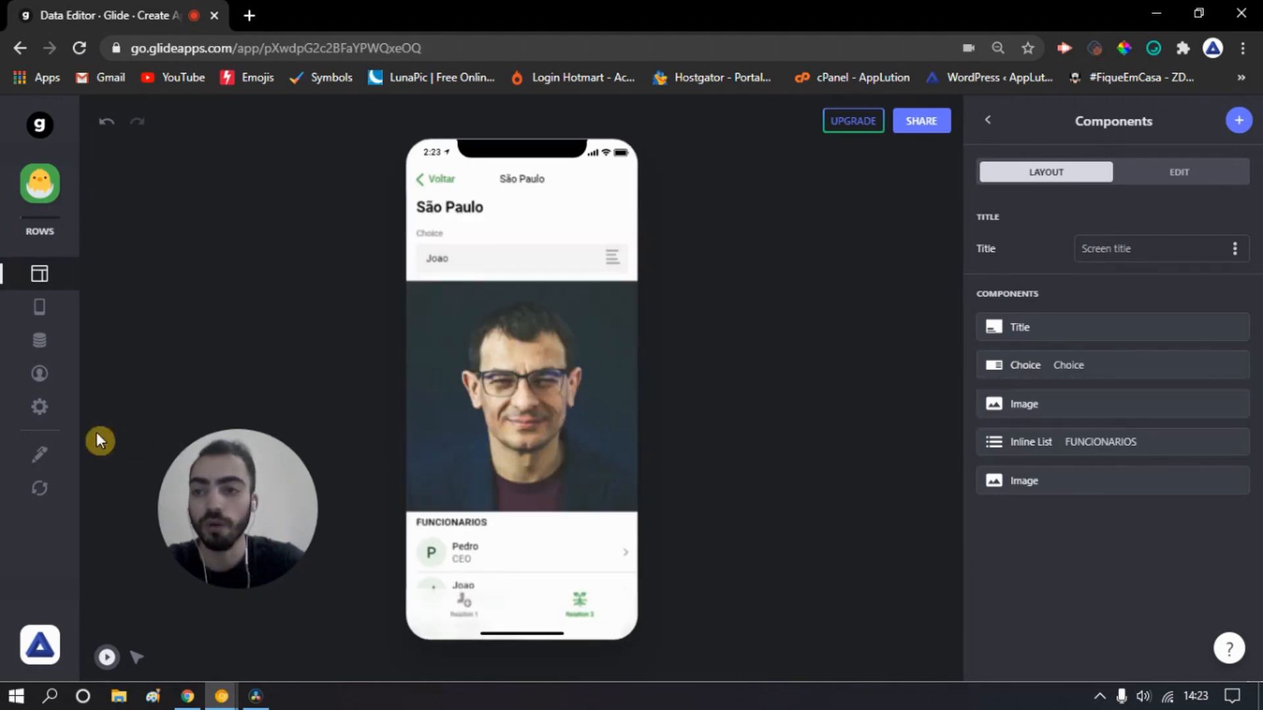
{"action": "left_click", "coordinate": [37, 343]}
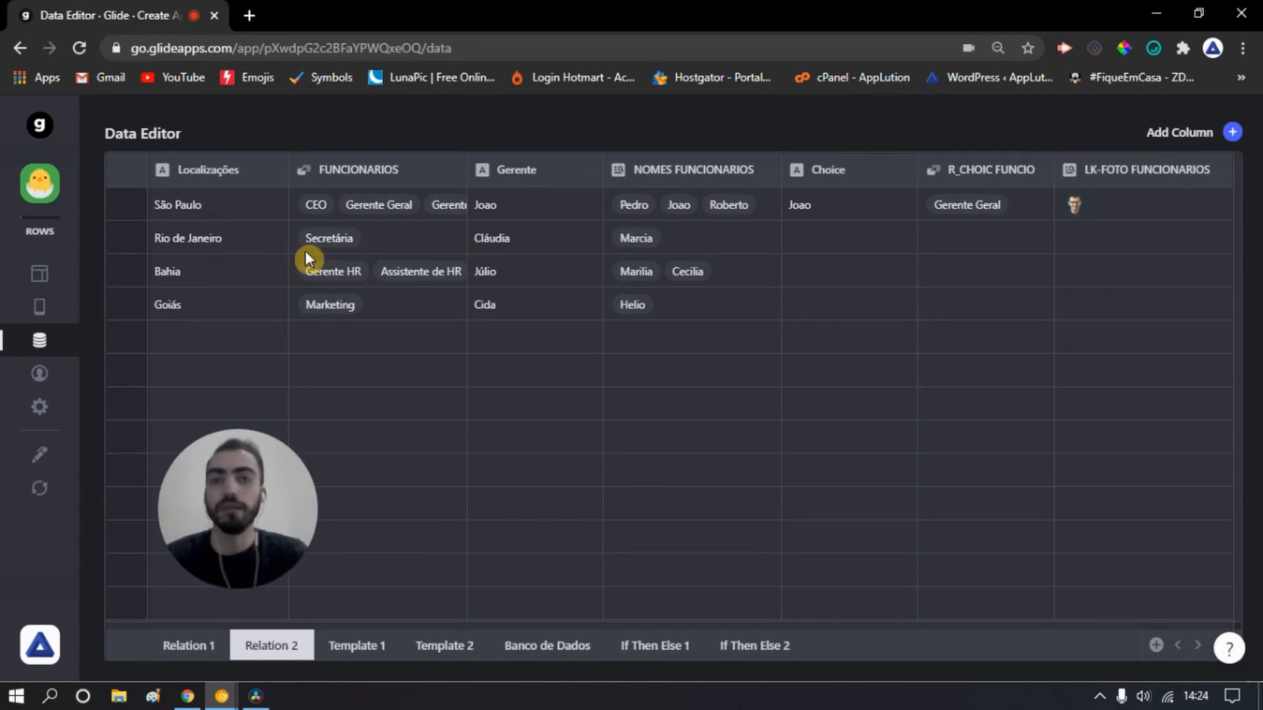
- Select the third employee in the São Paulo screen's Choice in the app preview
{"action": "left_click", "coordinate": [39, 273]}
{"action": "left_click", "coordinate": [510, 260]}
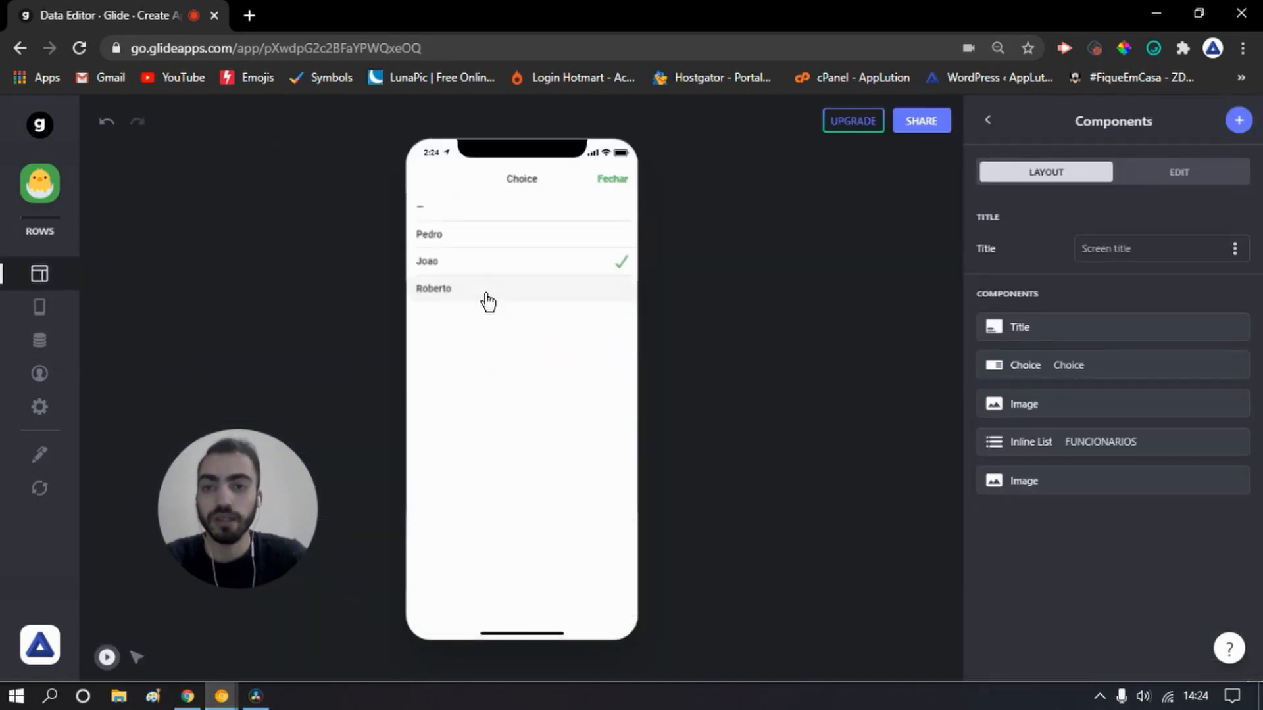
{"action": "left_click", "coordinate": [485, 290]}
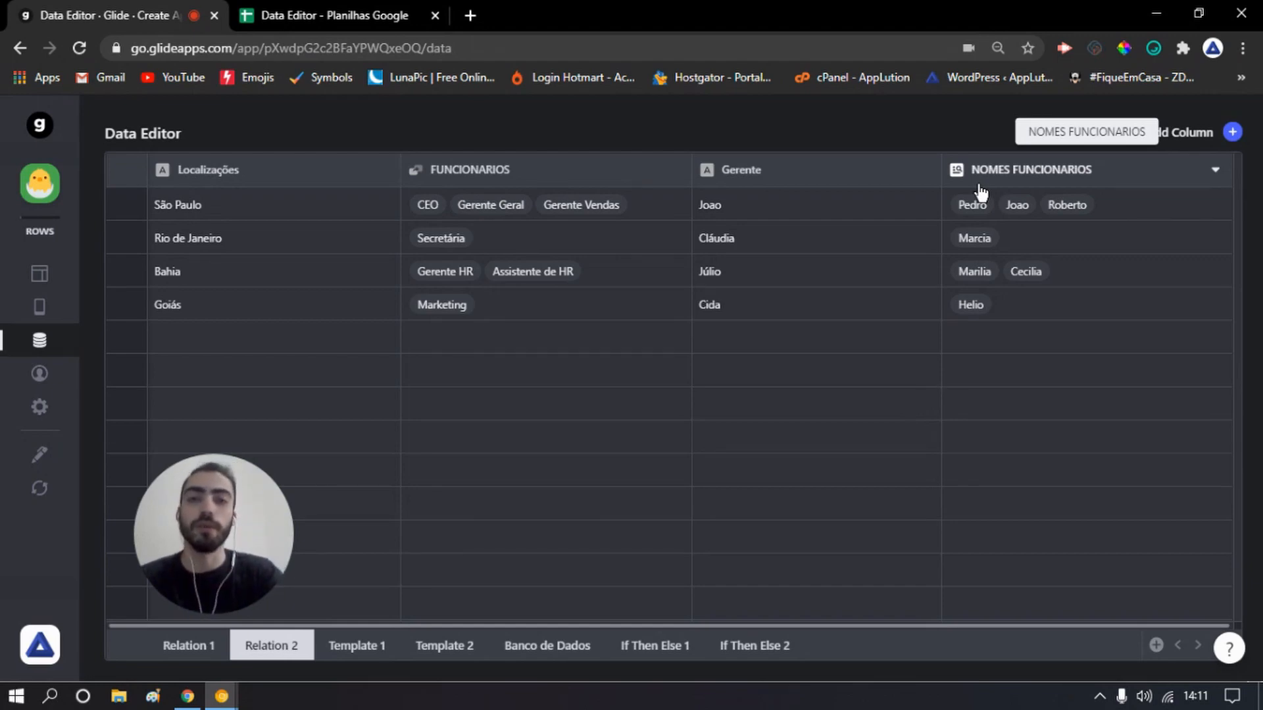
{"action": "left_click", "coordinate": [1034, 207]}
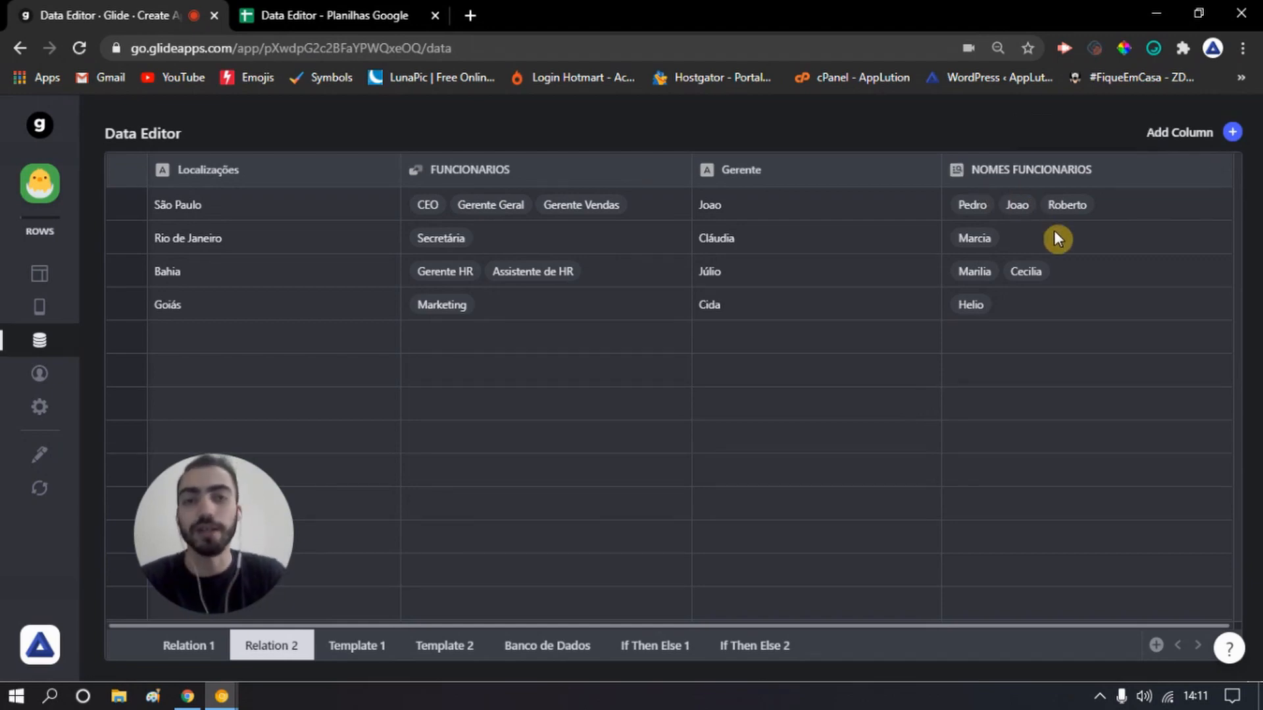